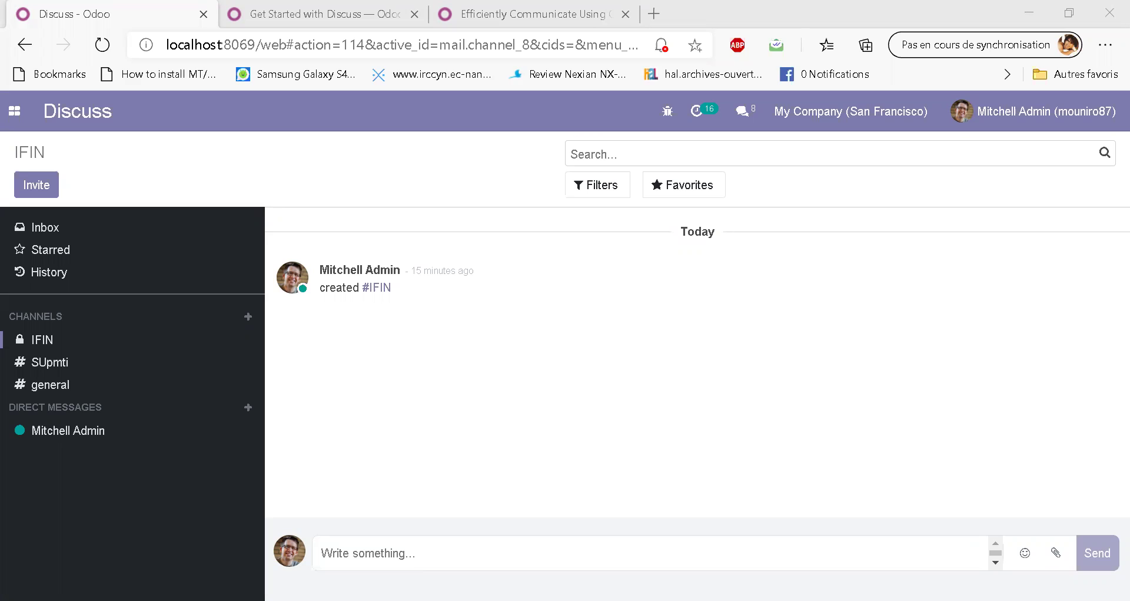
# - Open the settings of the IFIN channel and review its privacy options and member list
pyautogui.moveTo(169, 354)
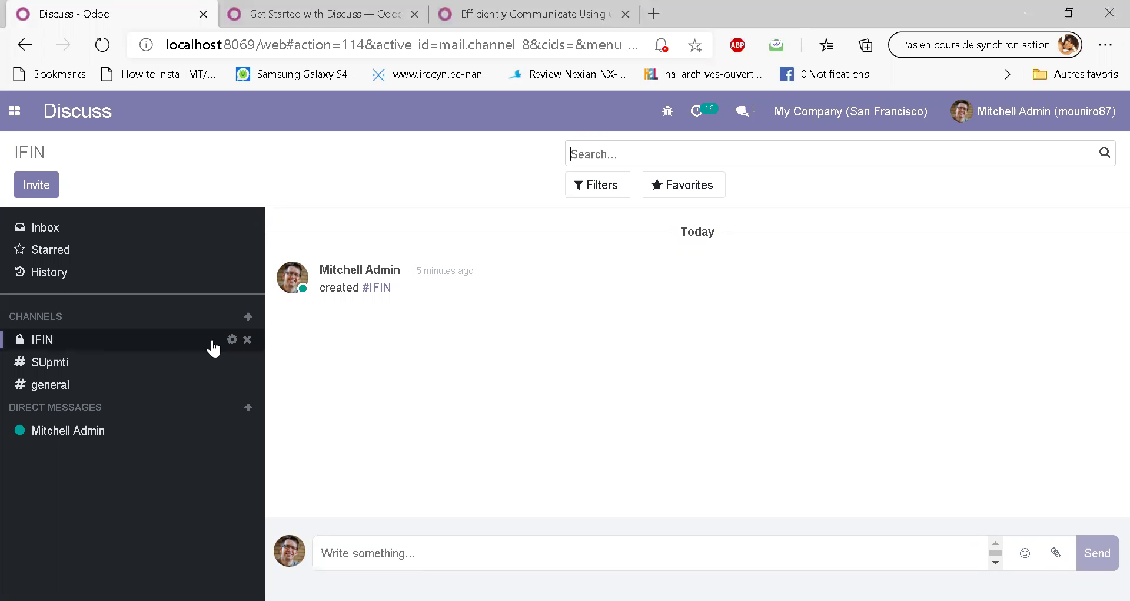
pyautogui.click(230, 340)
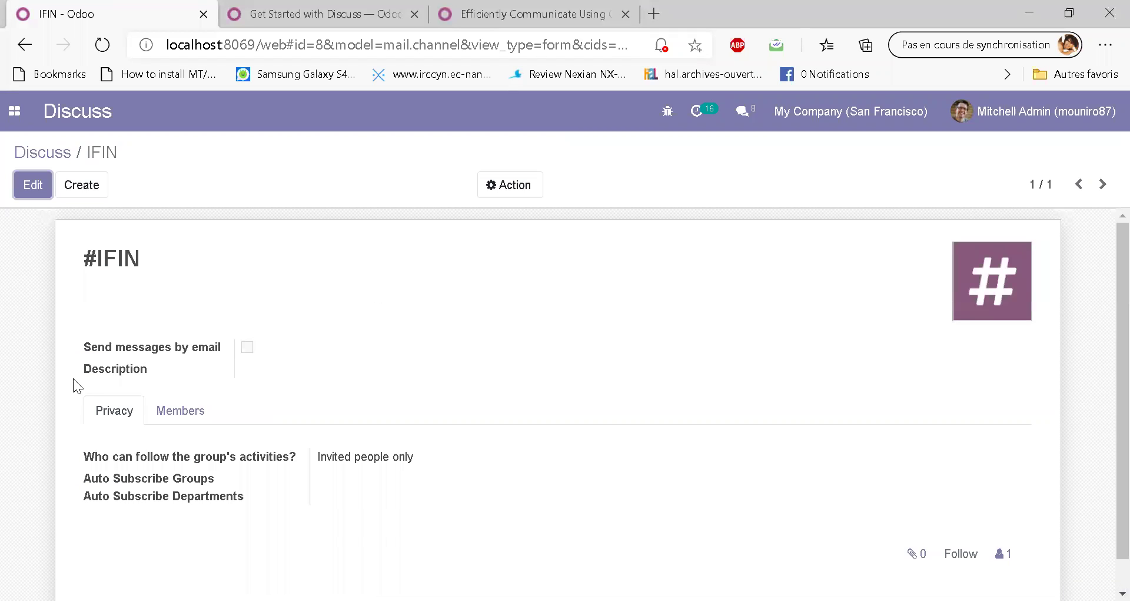
pyautogui.moveTo(1117, 393); pyautogui.dragTo(248, 422)
pyautogui.moveTo(125, 481)
pyautogui.moveTo(168, 498)
pyautogui.moveTo(412, 461); pyautogui.dragTo(372, 470)
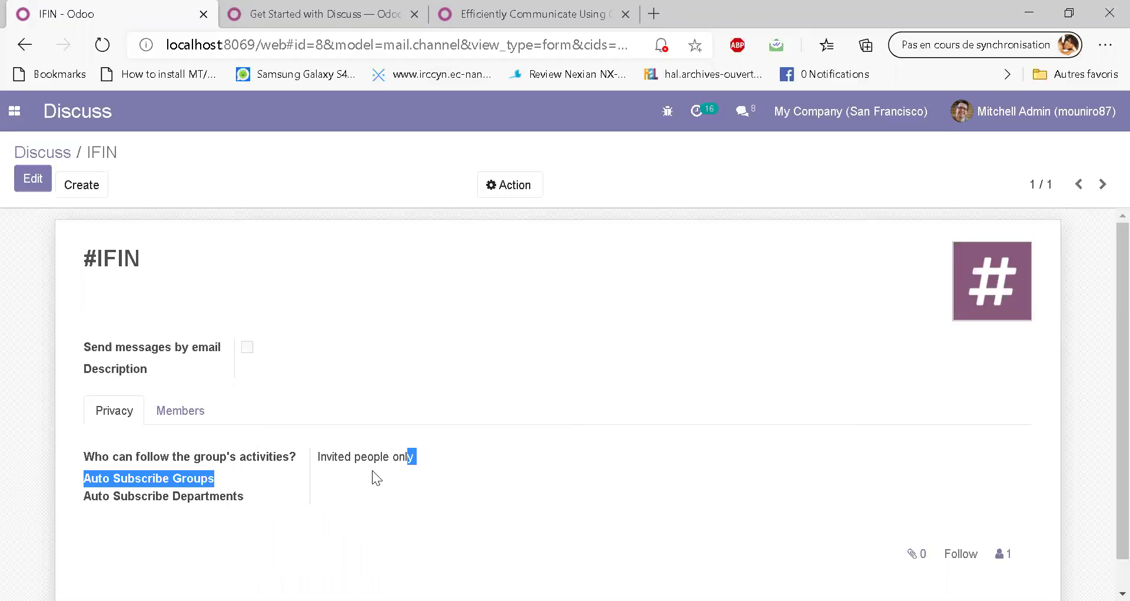
pyautogui.click(382, 470)
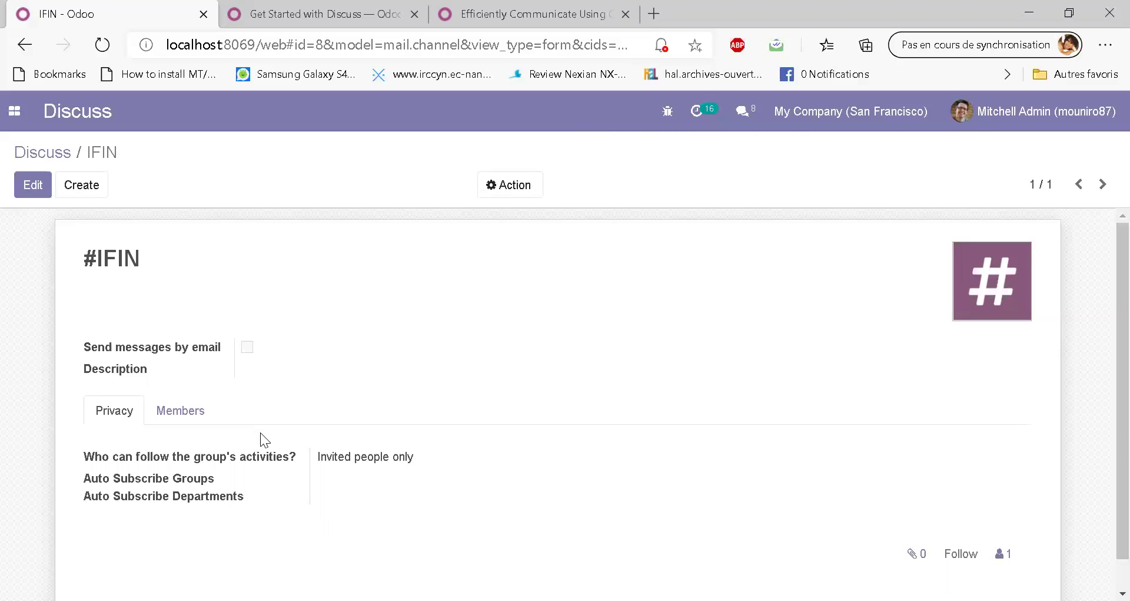
pyautogui.click(169, 414)
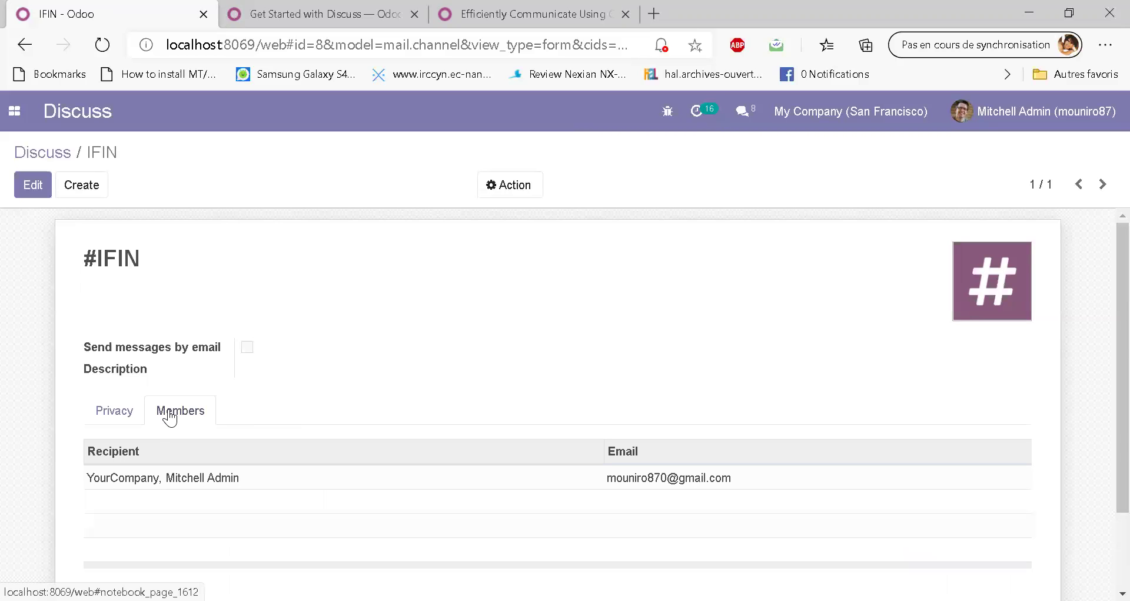
# - Put the IFIN channel form into edit mode and enable sending messages by email
pyautogui.click(37, 184)
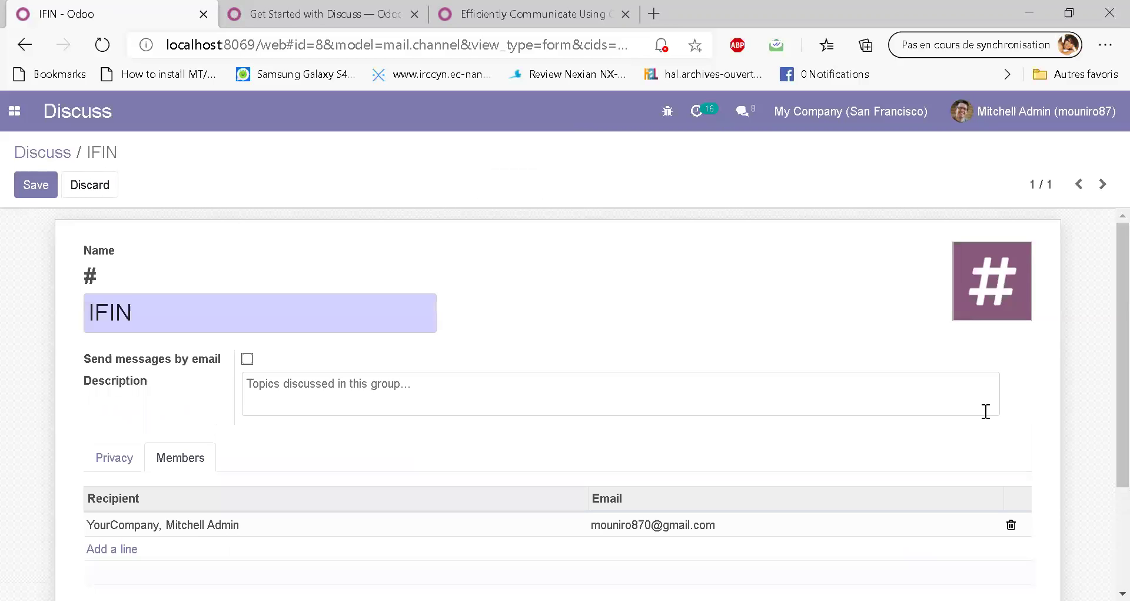
pyautogui.scroll(-2, 1103, 377)
pyautogui.scroll(2, 1102, 318)
pyautogui.scroll(-3, 1102, 377)
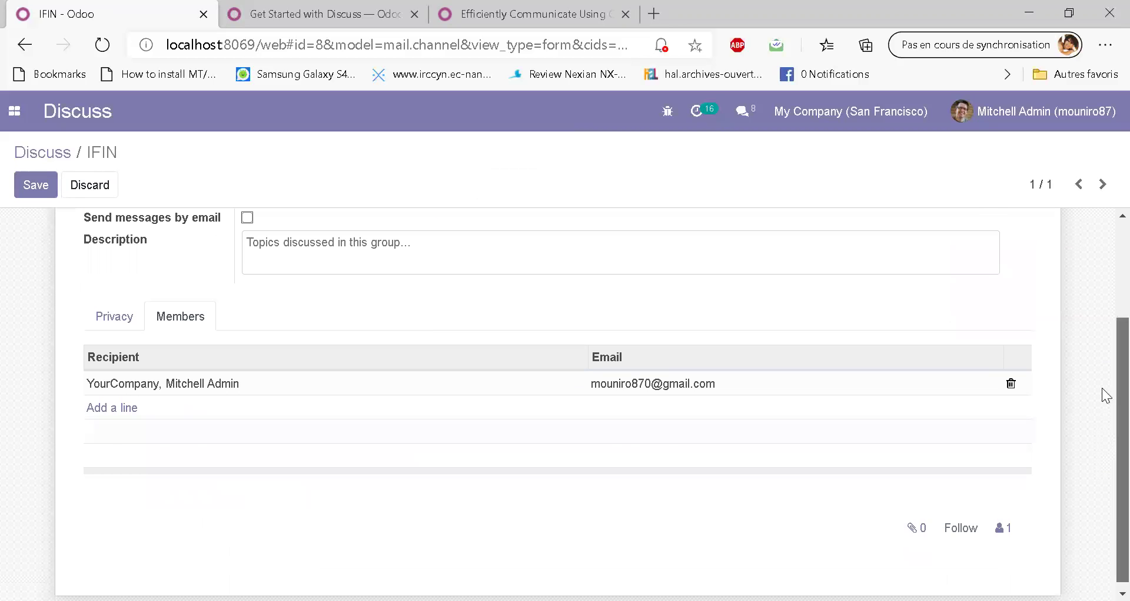
pyautogui.scroll(2, 1104, 391)
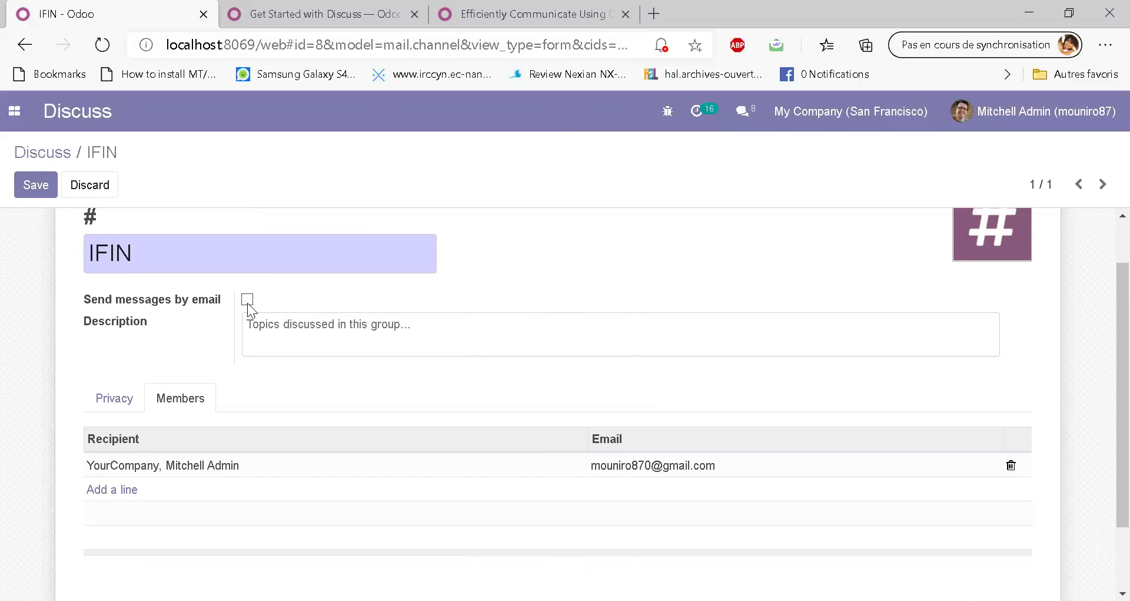
pyautogui.click(248, 301)
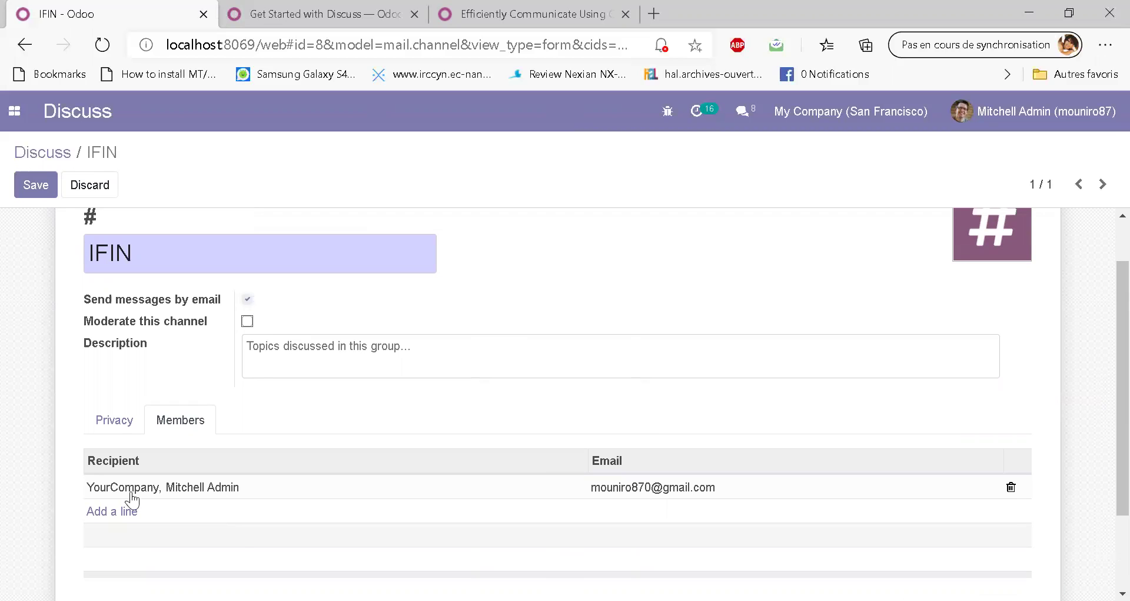
# - Add the third listed Azure Interior contact and the first listed Deco Addict contact to the channel's members
pyautogui.click(133, 517)
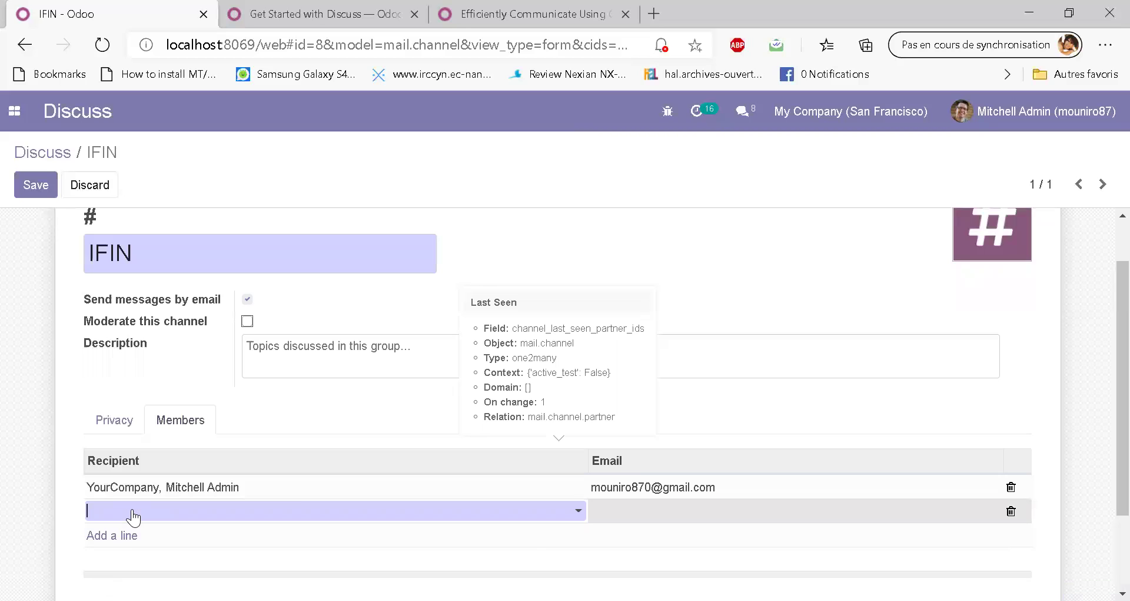
pyautogui.click(580, 510)
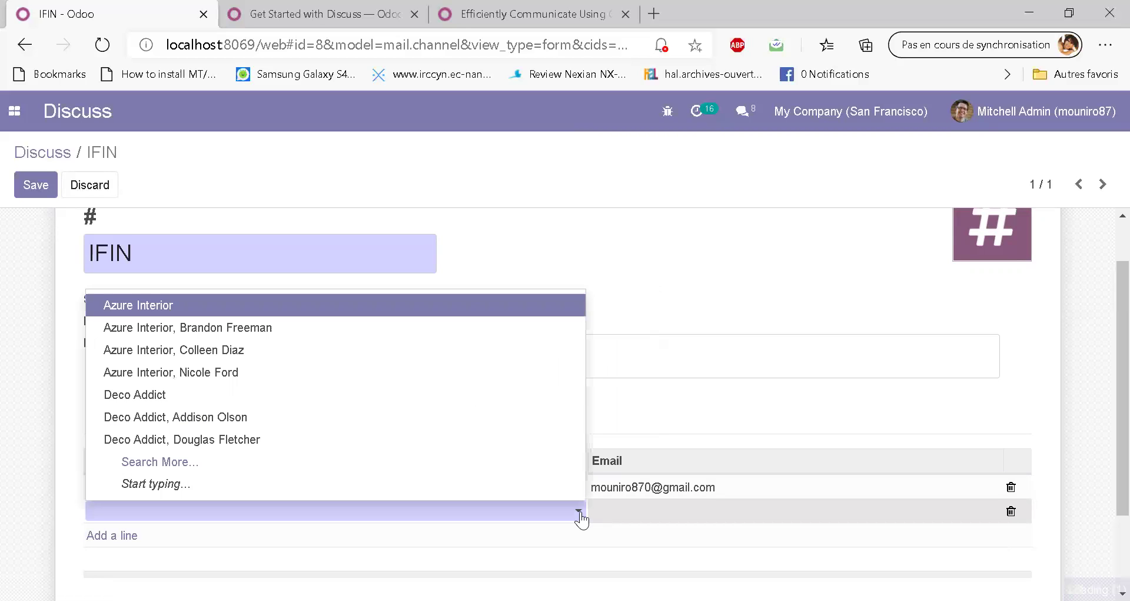
pyautogui.click(309, 374)
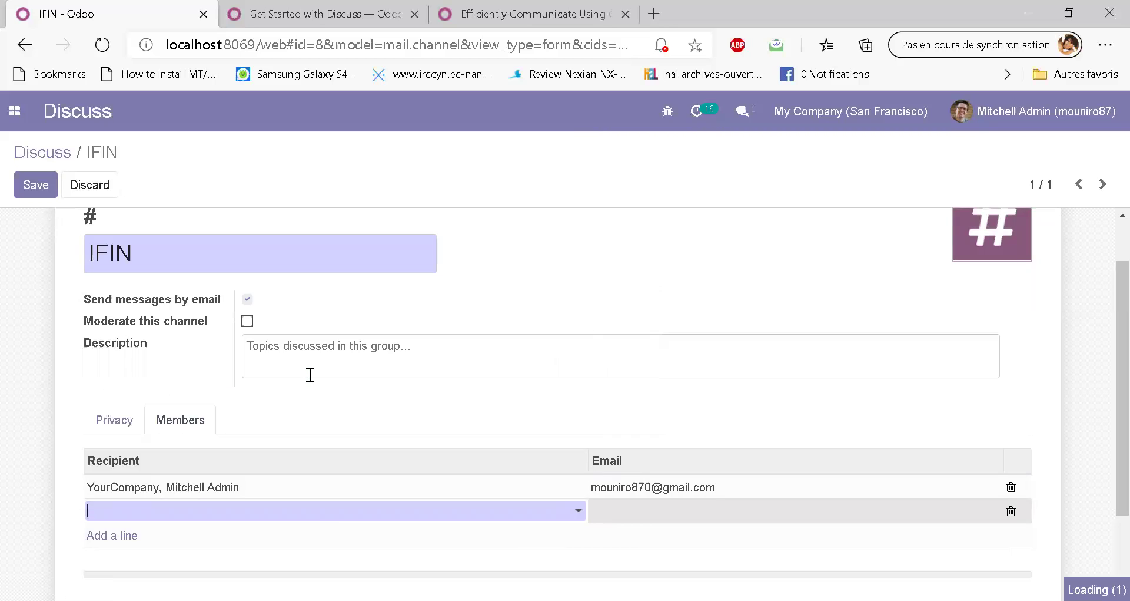
pyautogui.click(131, 536)
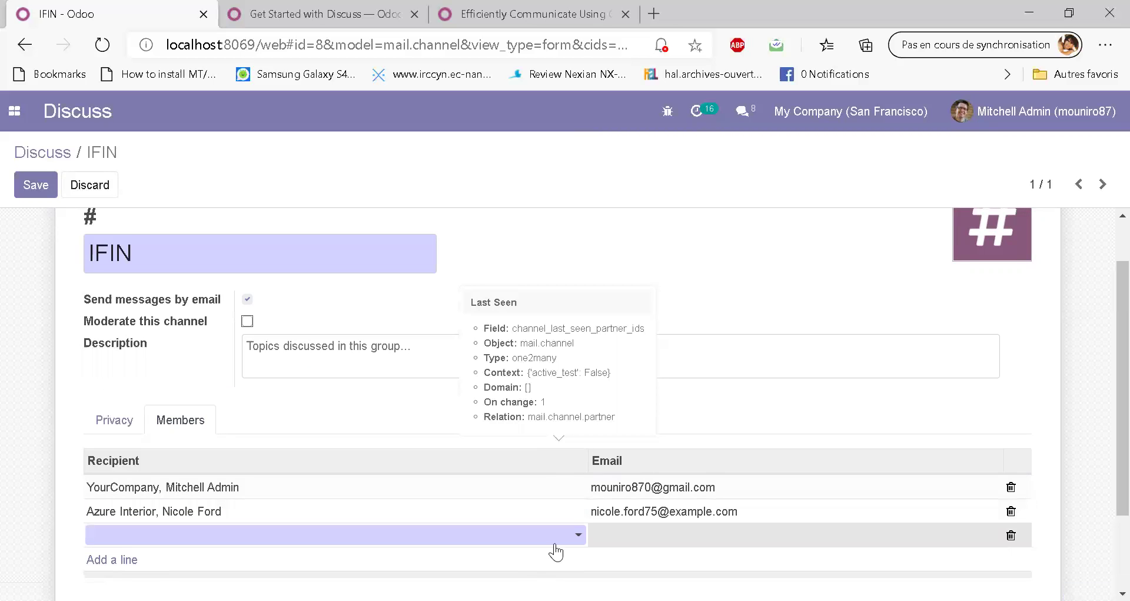
pyautogui.click(579, 537)
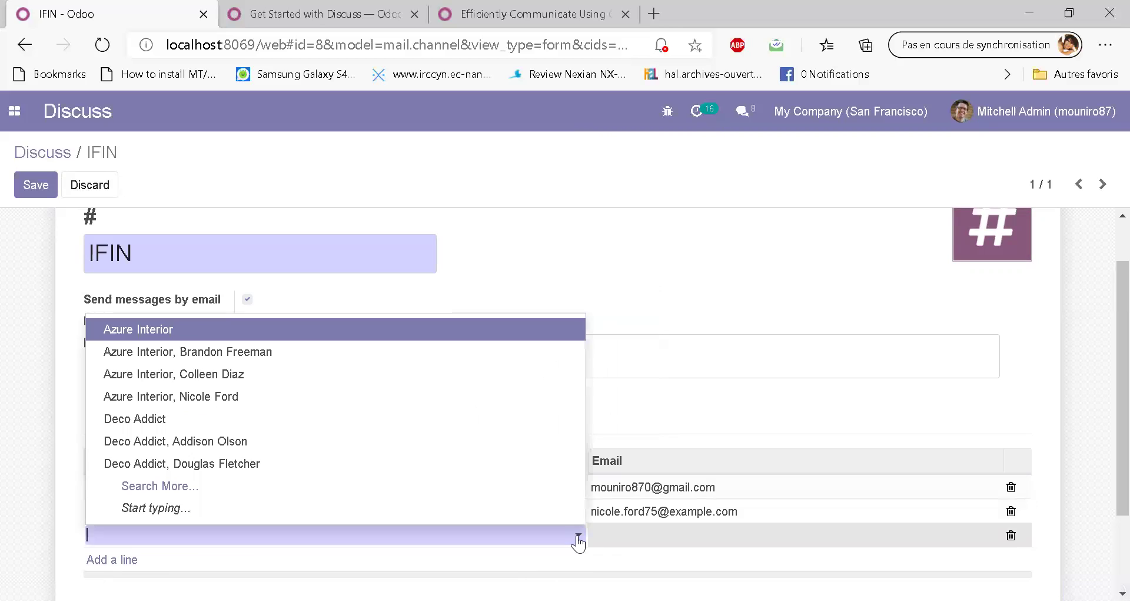
pyautogui.click(329, 442)
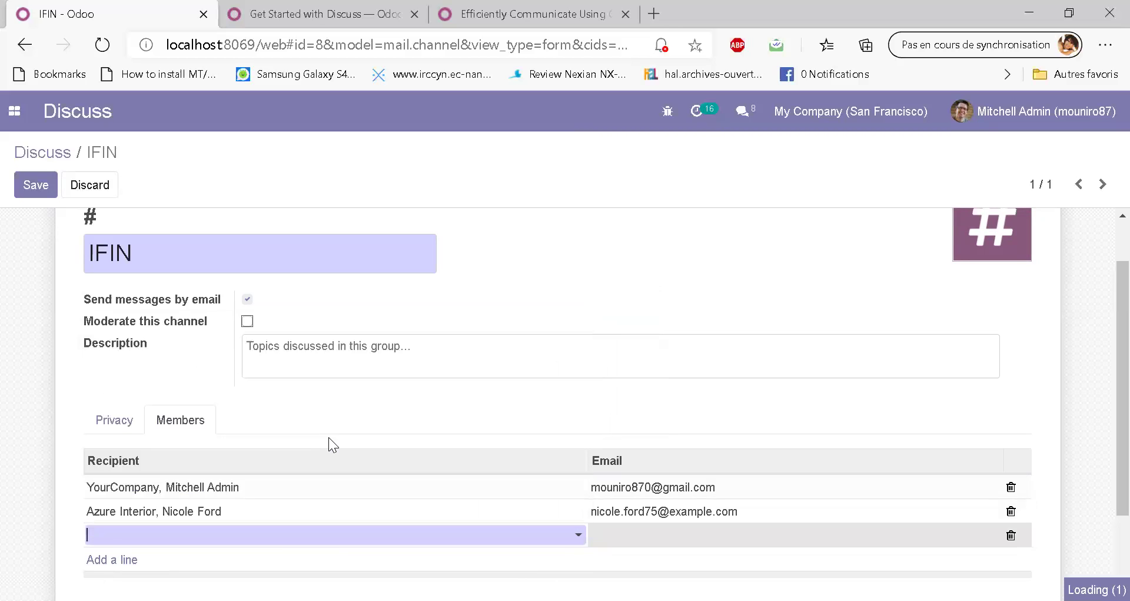
pyautogui.click(46, 452)
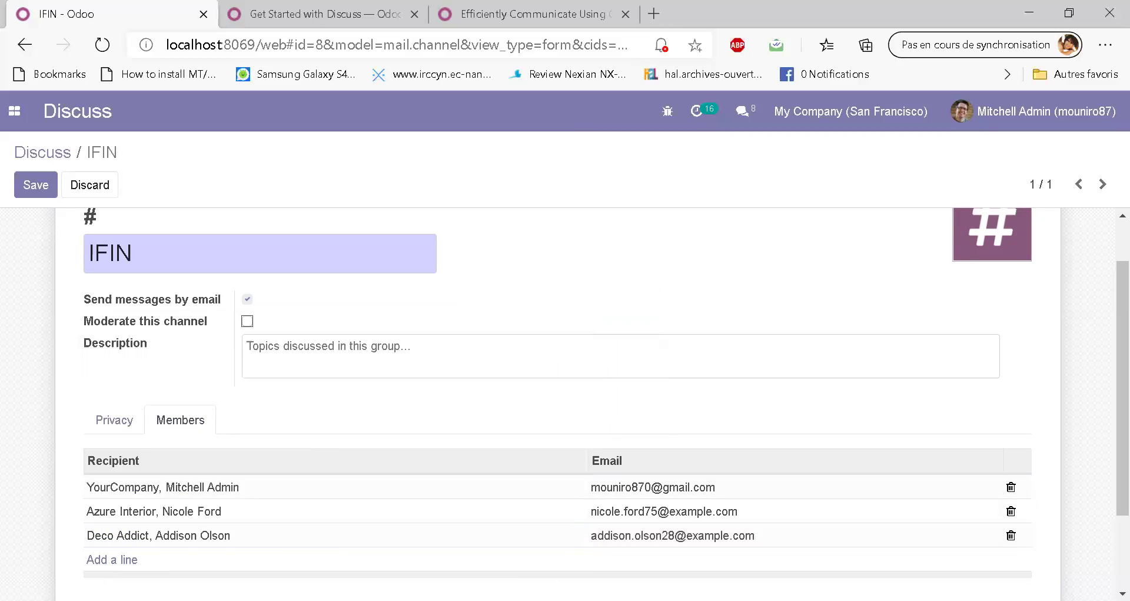
# - Set who can follow the group's activities to Selected group of users in the channel's privacy settings
pyautogui.scroll(-1, 1102, 485)
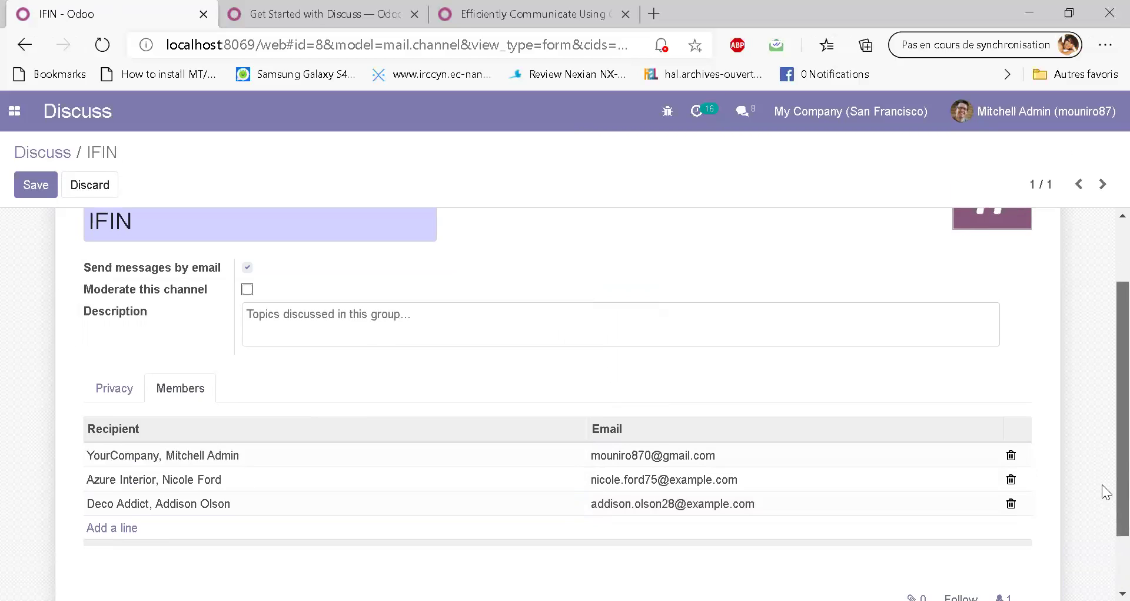
pyautogui.scroll(1, 1103, 480)
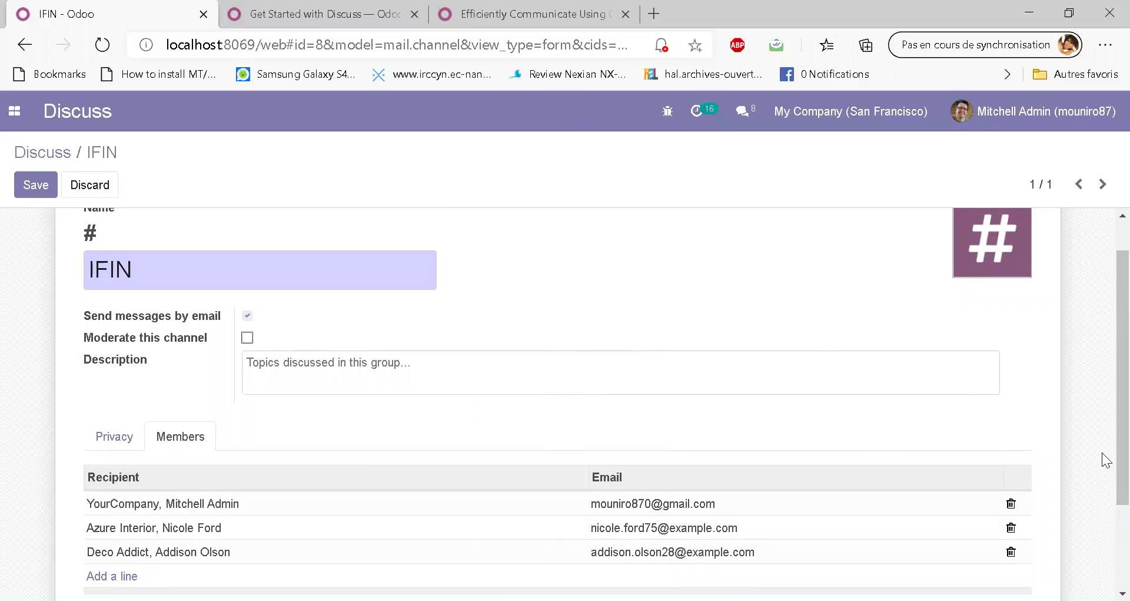
pyautogui.scroll(1, 1102, 412)
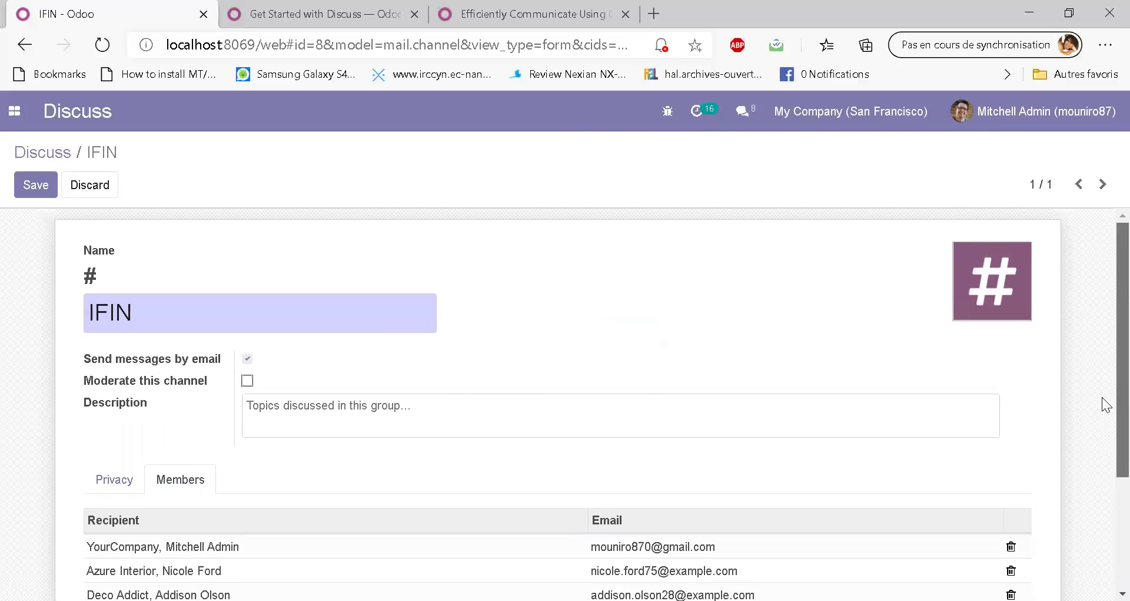
pyautogui.scroll(-2, 1103, 436)
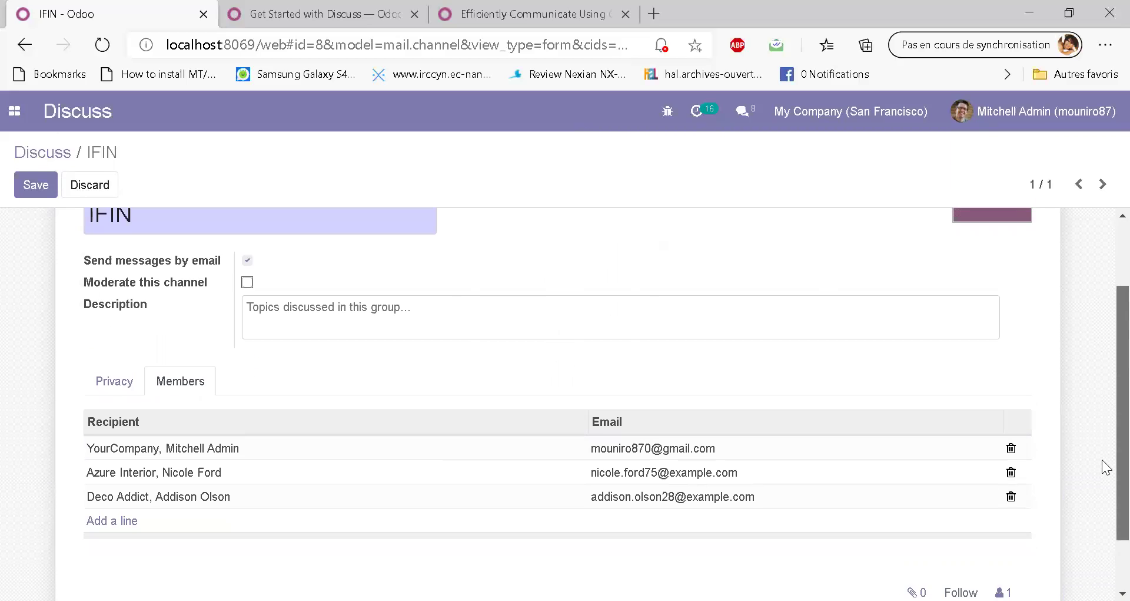
pyautogui.click(111, 384)
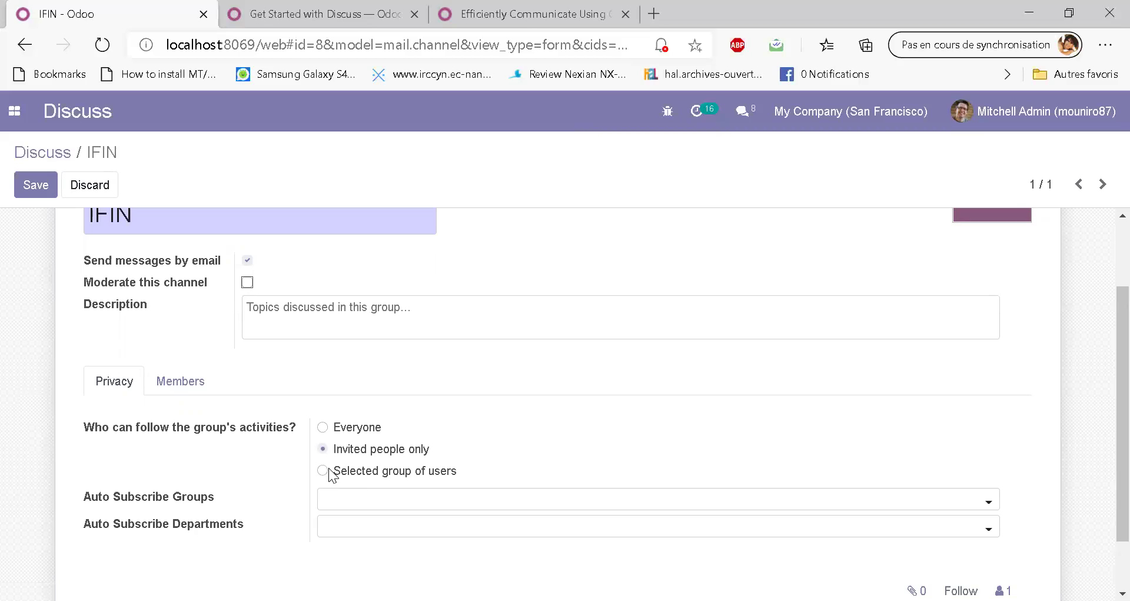
pyautogui.click(335, 431)
pyautogui.click(347, 452)
pyautogui.click(339, 470)
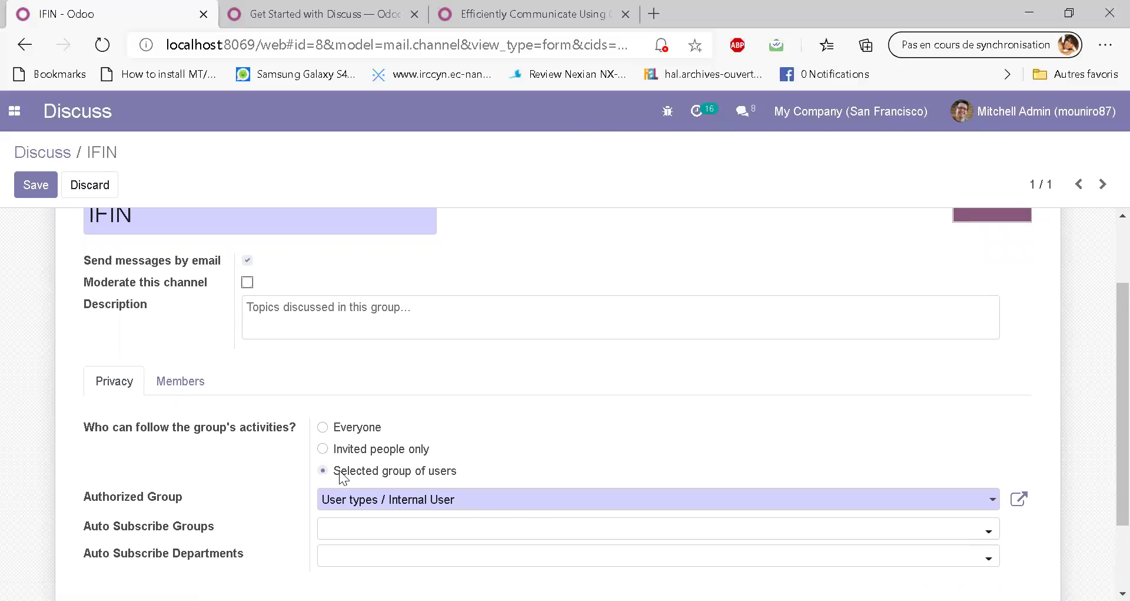
# - Set the channel's authorized group to Administration / Access Rights
pyautogui.click(362, 501)
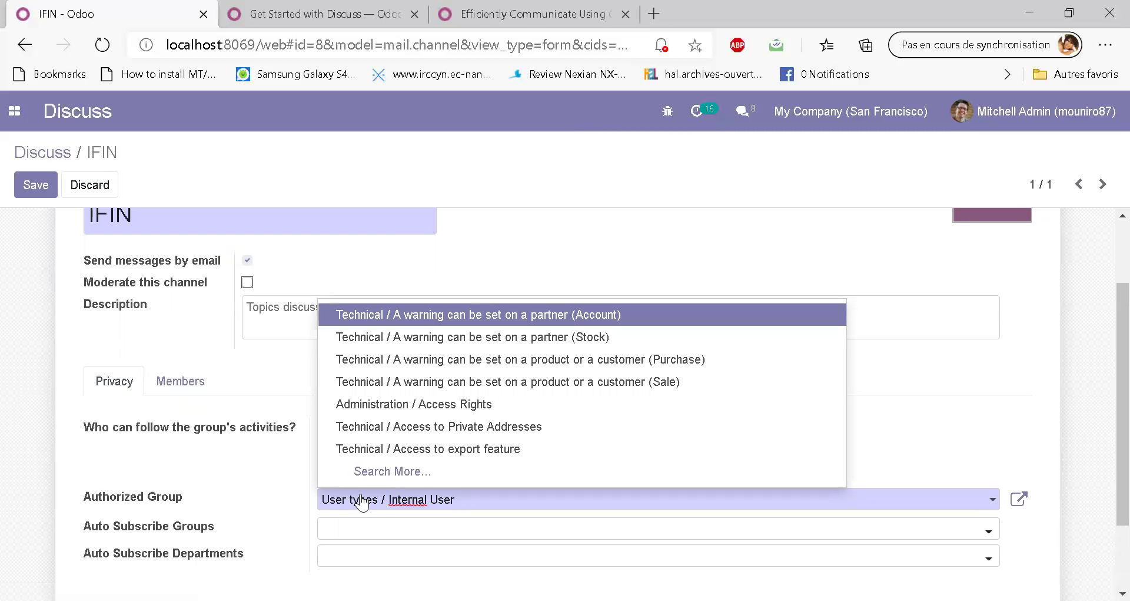
pyautogui.click(375, 454)
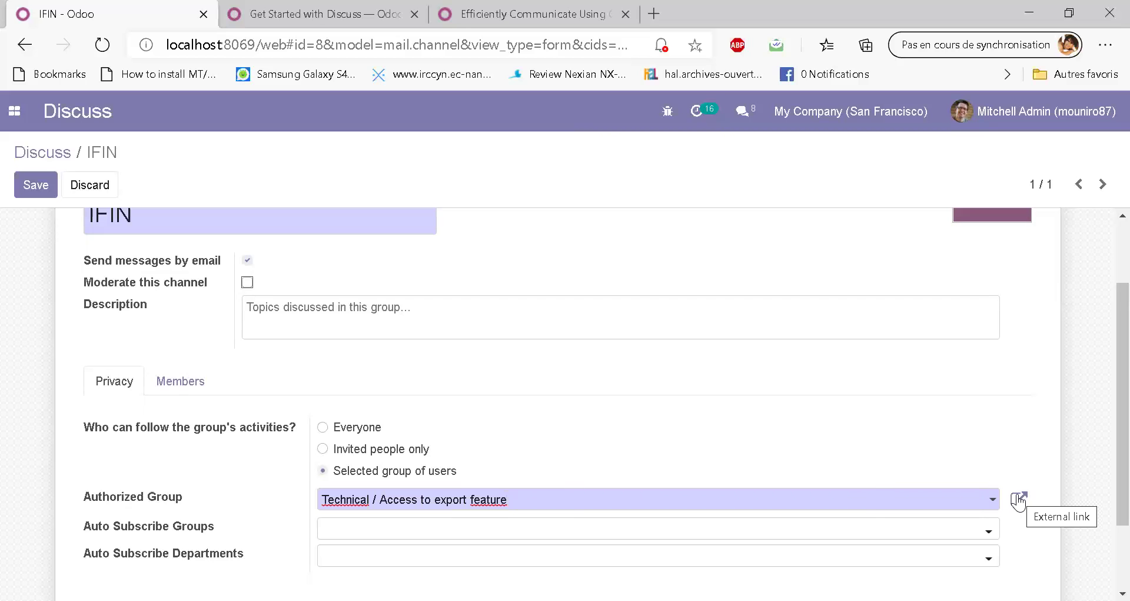
pyautogui.click(995, 502)
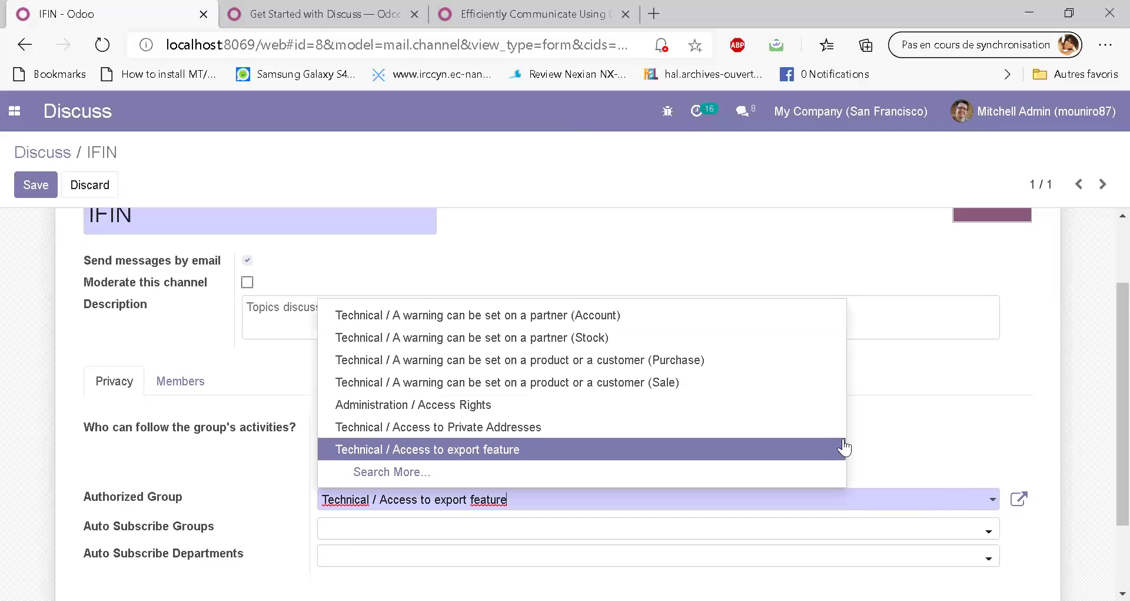
pyautogui.click(696, 404)
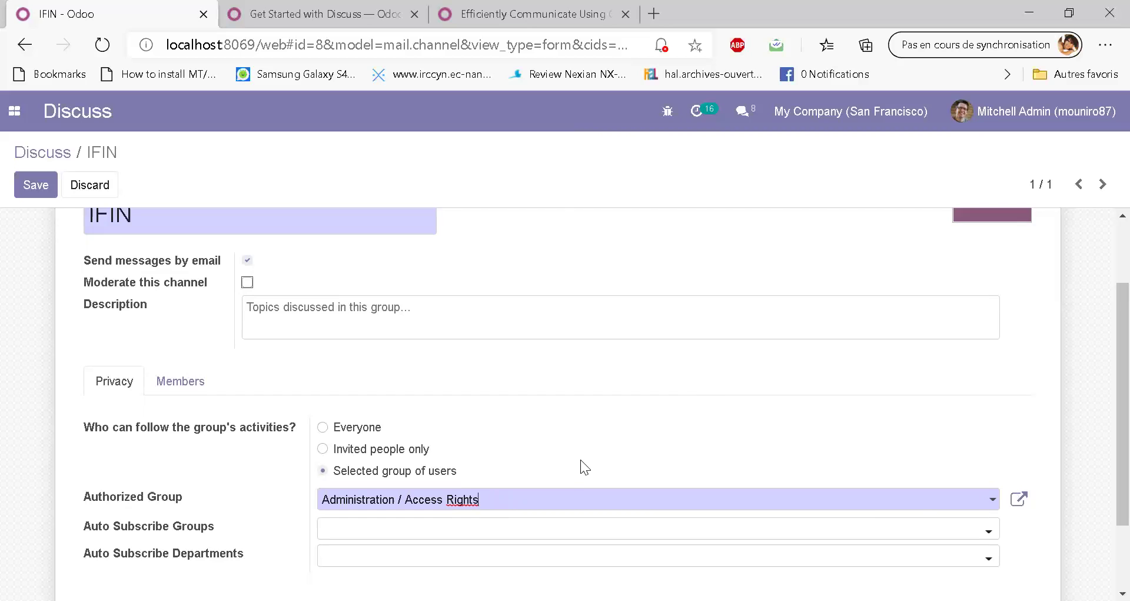
# - Inspect the authorized group's record, including its users and application choices, and close it without saving
pyautogui.click(1027, 505)
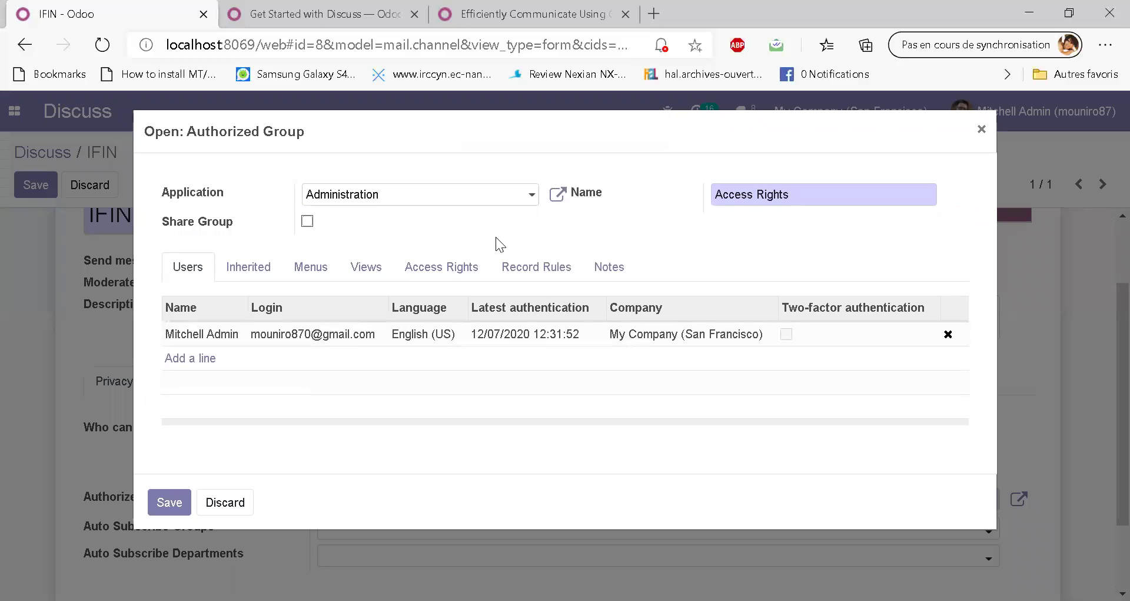
pyautogui.click(533, 195)
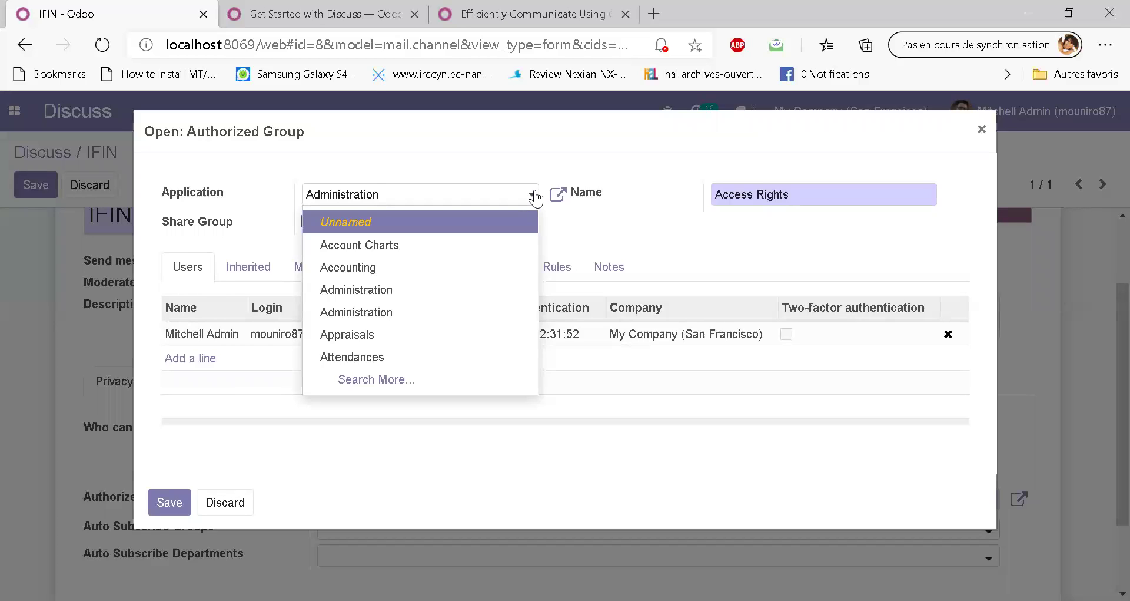
pyautogui.click(451, 156)
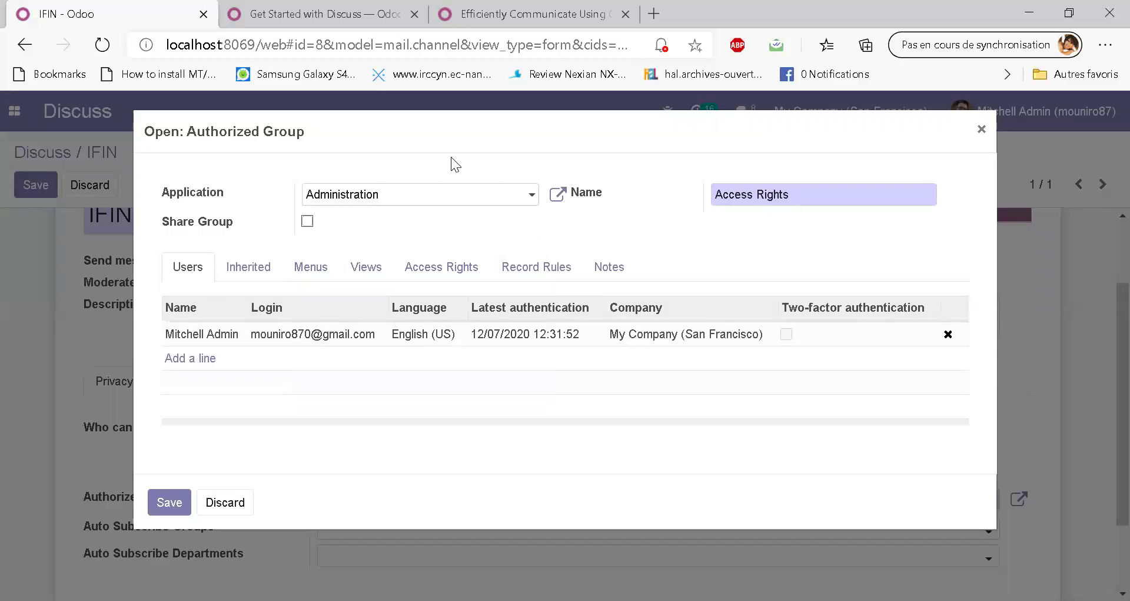
pyautogui.click(242, 507)
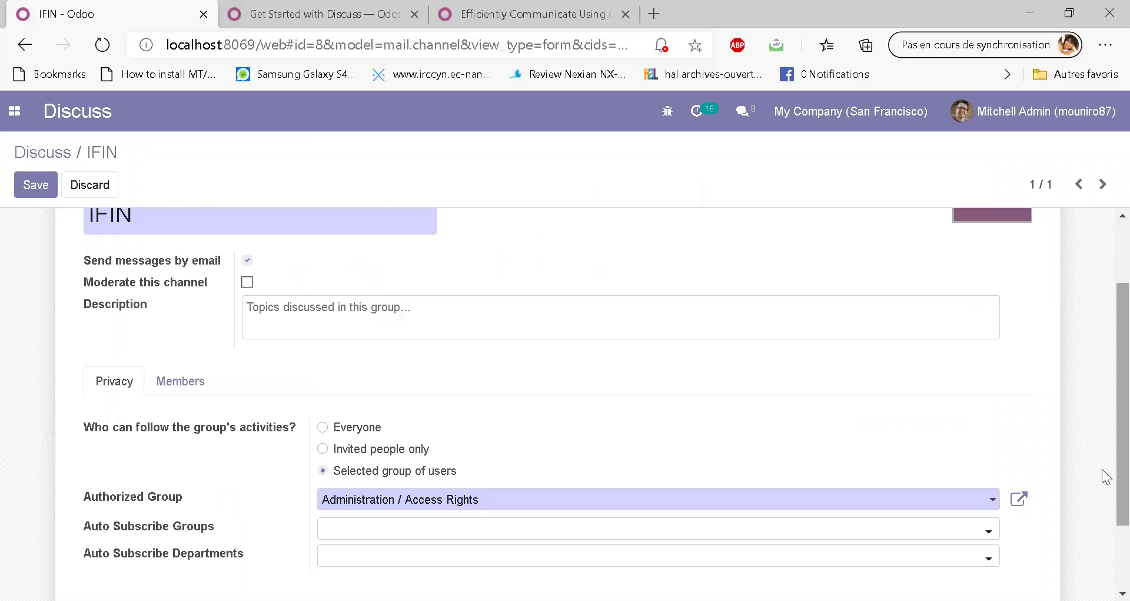
pyautogui.scroll(-2, 1103, 527)
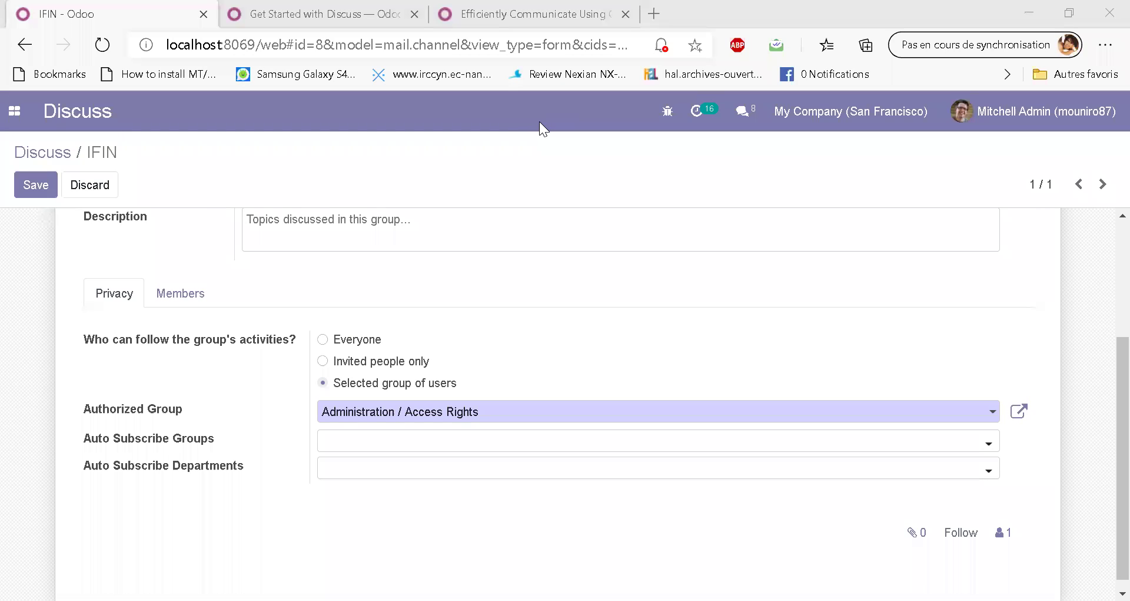
# - Switch to TP_PIPELINE_Odoo.pdf in Adobe Acrobat Reader and read the instructions on auto-subscribed groups, mailing-list channels and channel privacy
pyautogui.hotkey('alt', 'Tab')
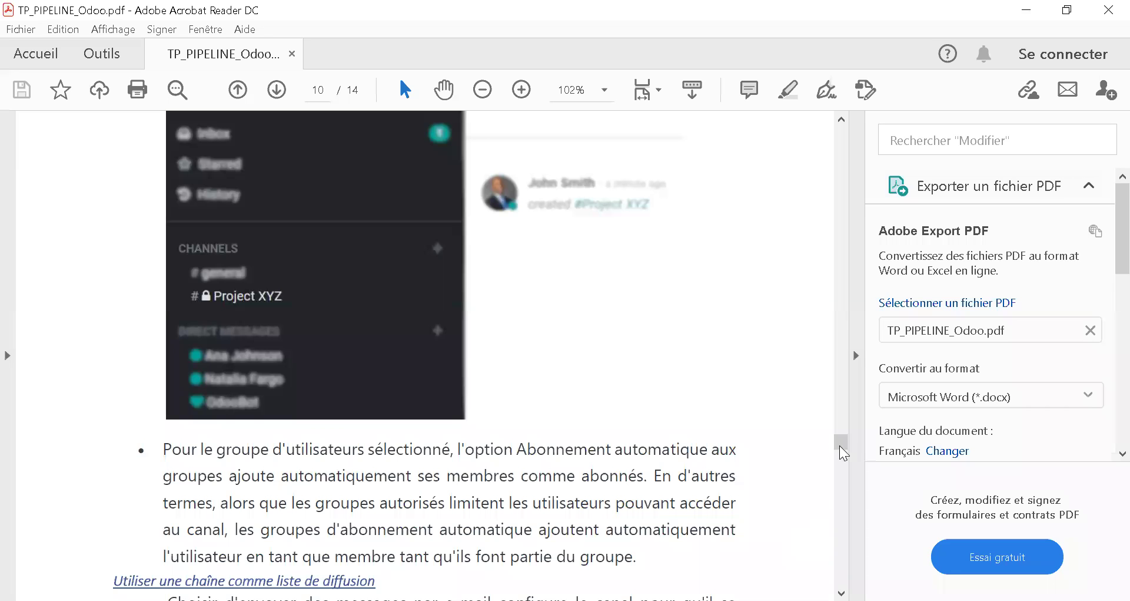
pyautogui.moveTo(842, 442); pyautogui.dragTo(846, 463)
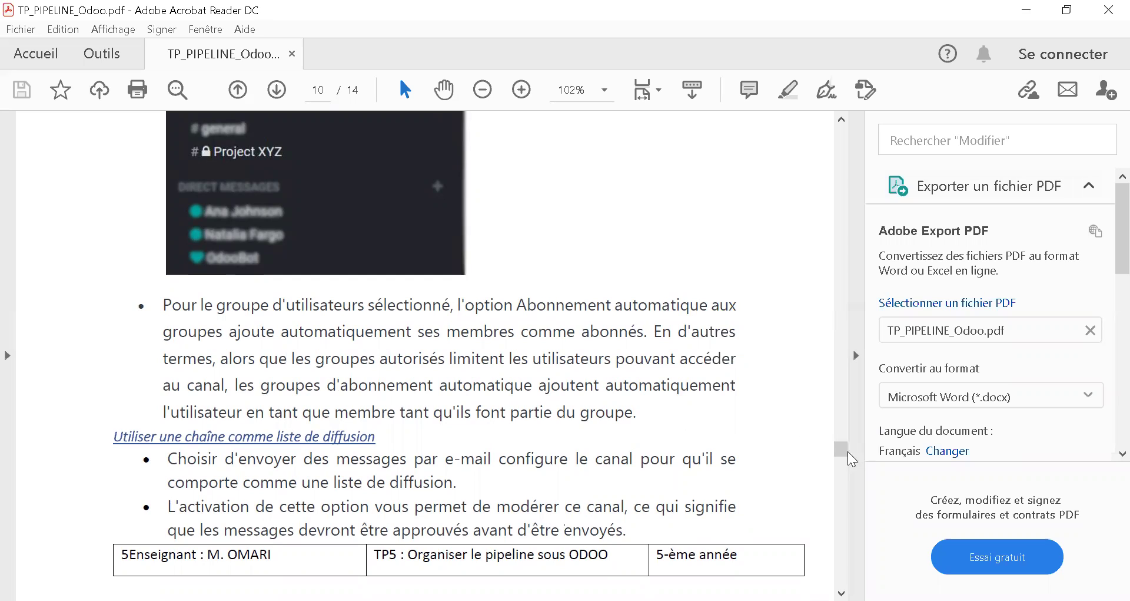
pyautogui.moveTo(848, 451); pyautogui.dragTo(846, 454)
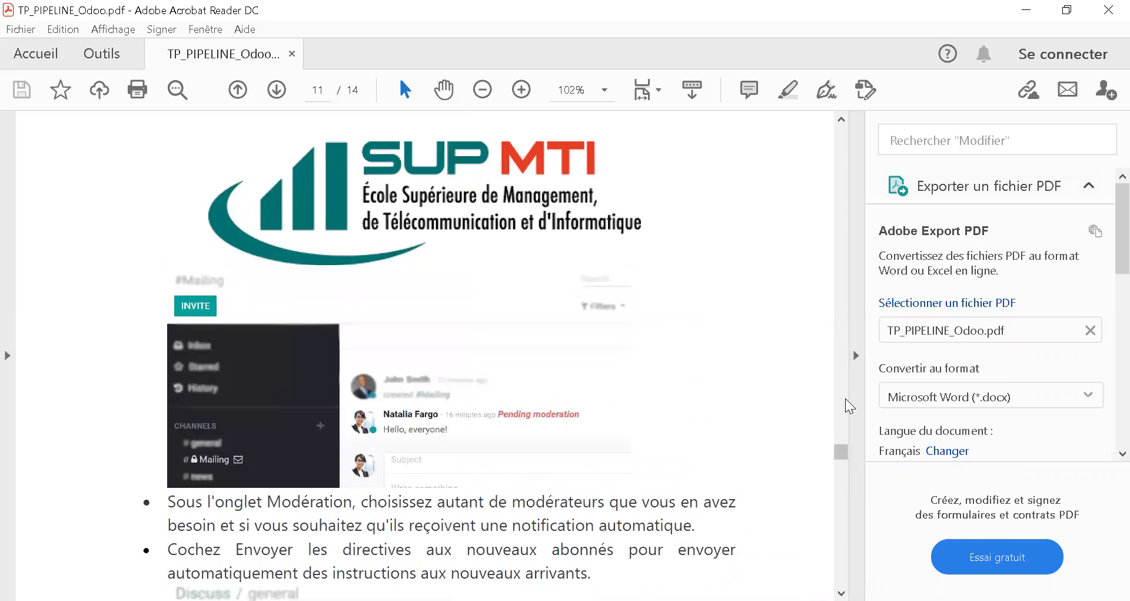
pyautogui.scroll(5, 846, 398)
pyautogui.scroll(5, 846, 399)
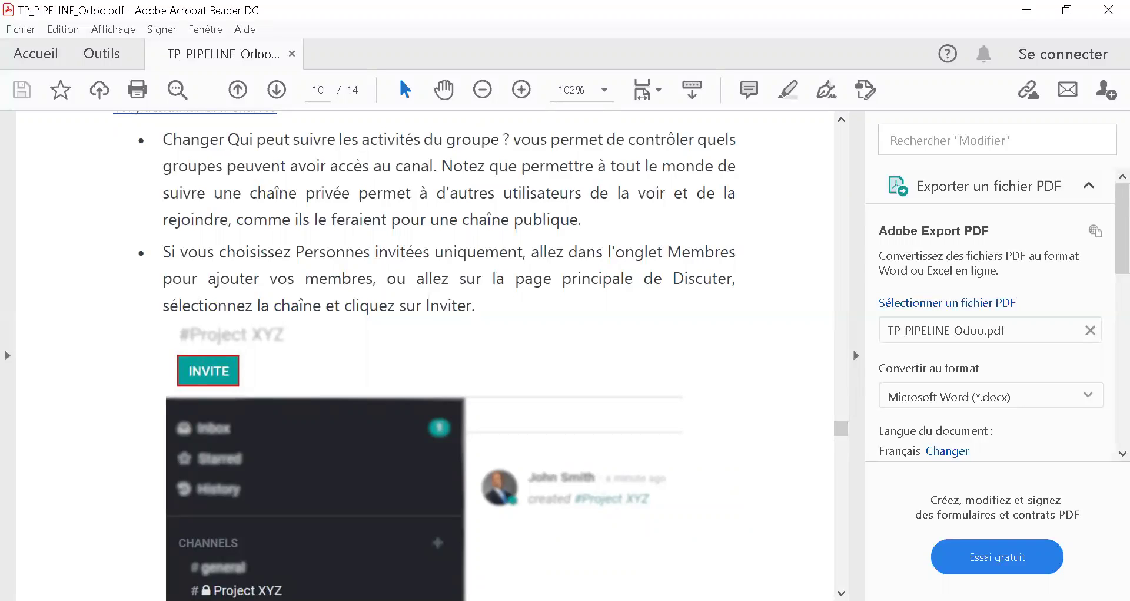
# - Read the PDF's Confidentialité et membres section on who can follow a channel's activities and how to invite members
pyautogui.scroll(-2, 424, 354)
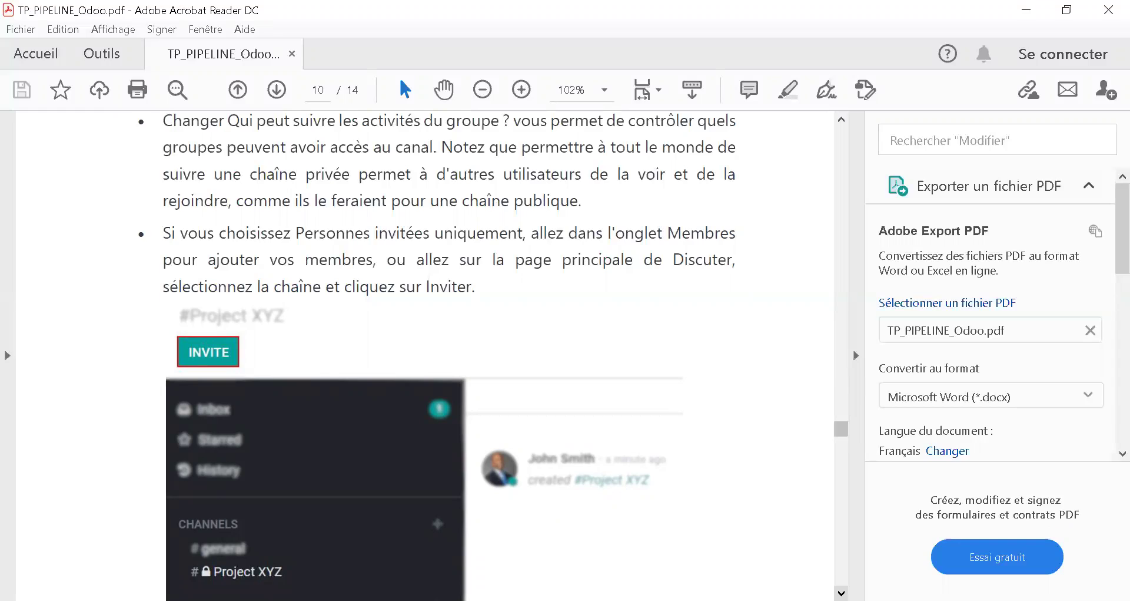
pyautogui.scroll(-4, 437, 355)
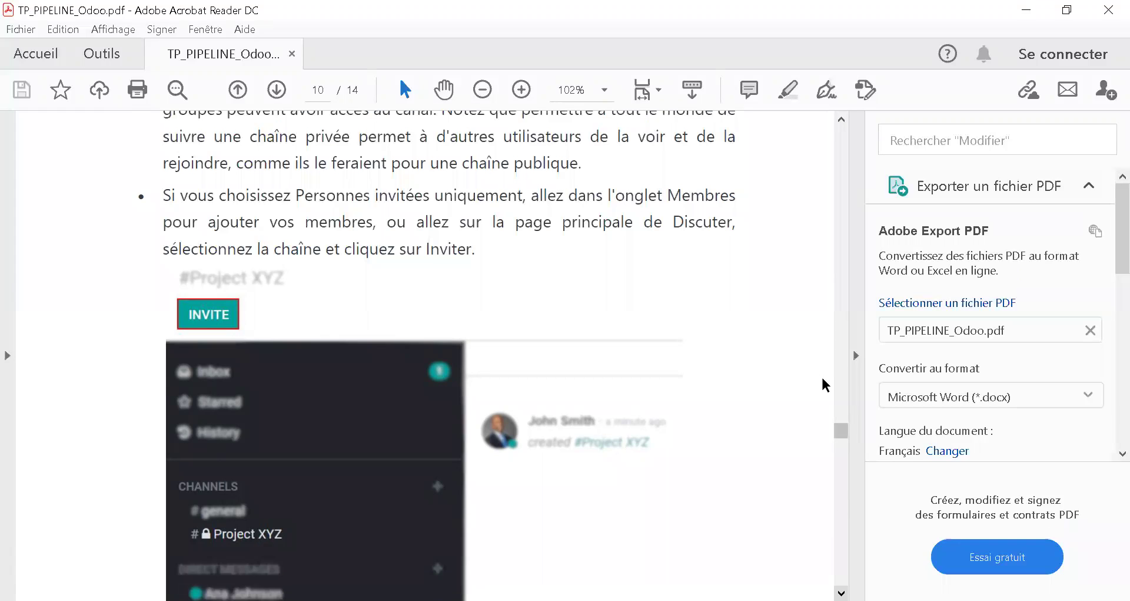
pyautogui.click(843, 357)
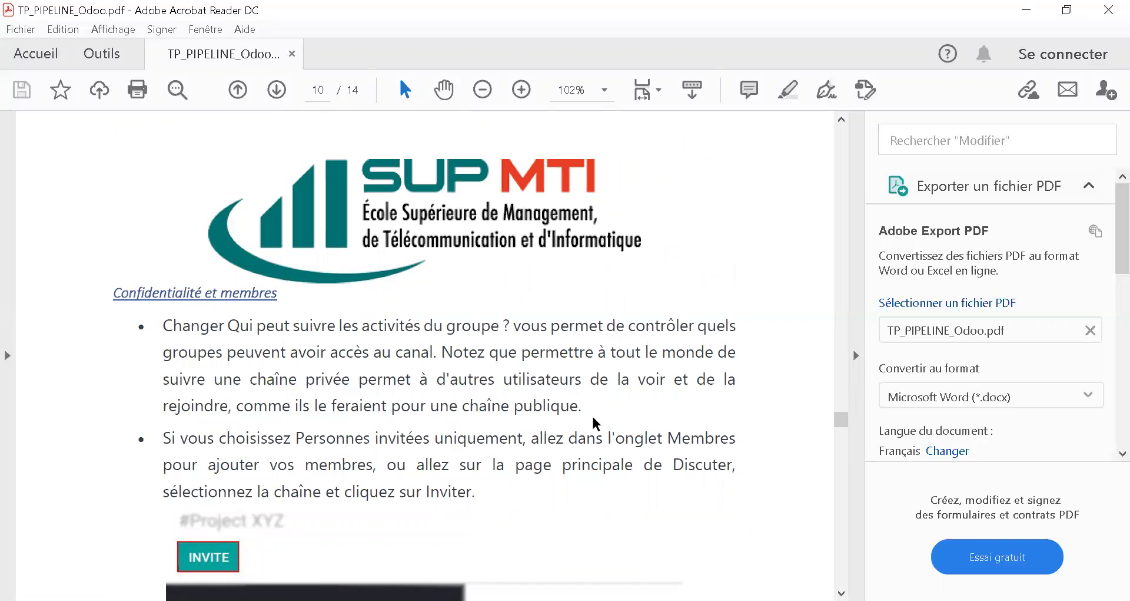
pyautogui.moveTo(592, 410); pyautogui.dragTo(206, 333)
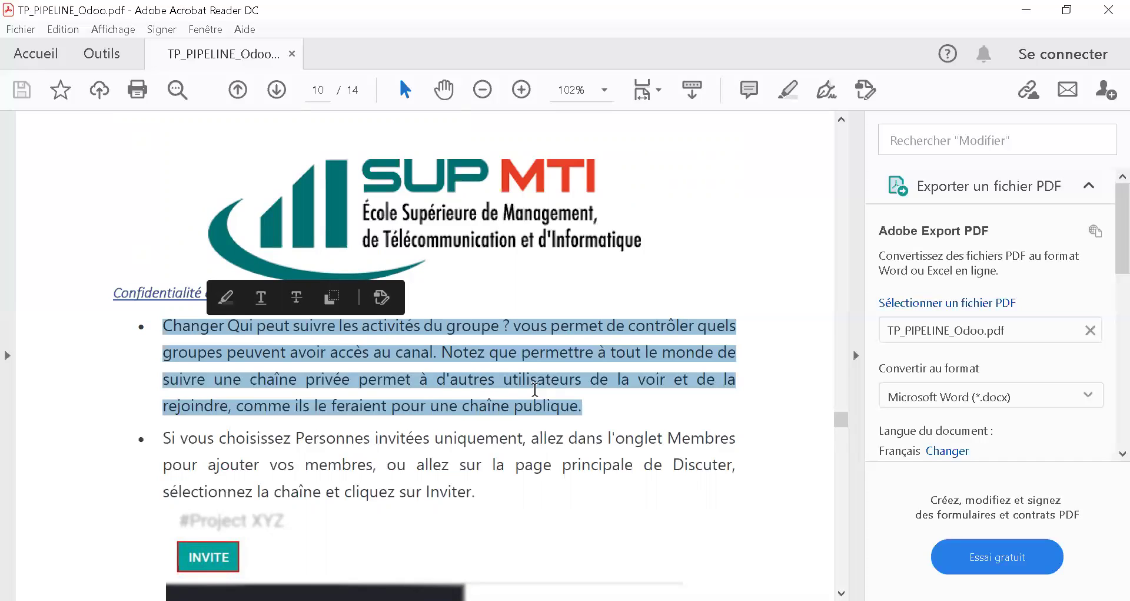
pyautogui.click(607, 416)
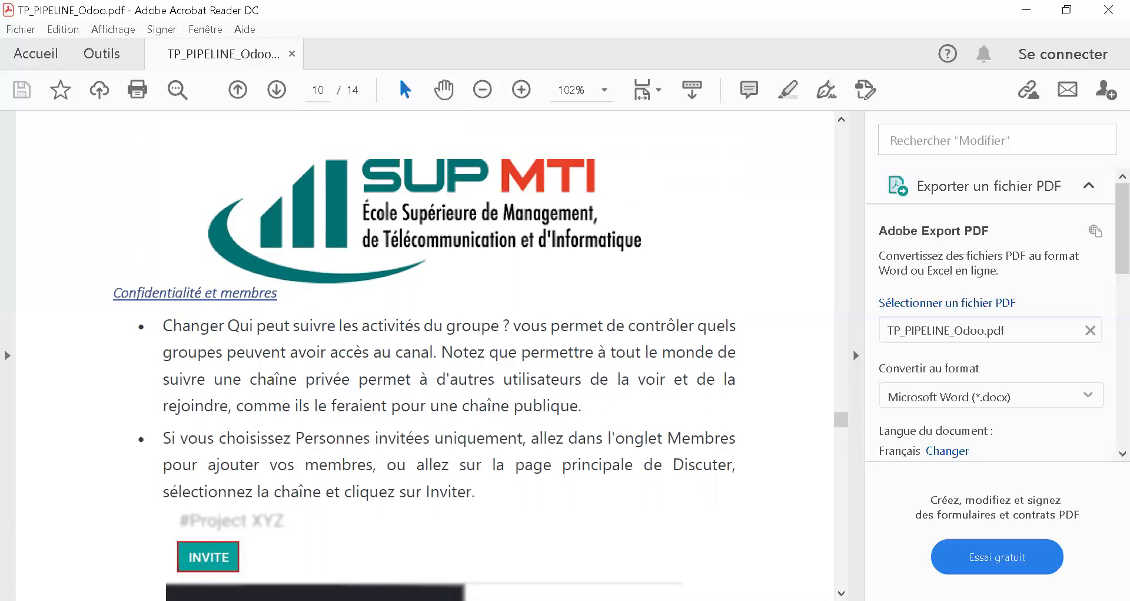
pyautogui.hotkey('alt', 'Tab')
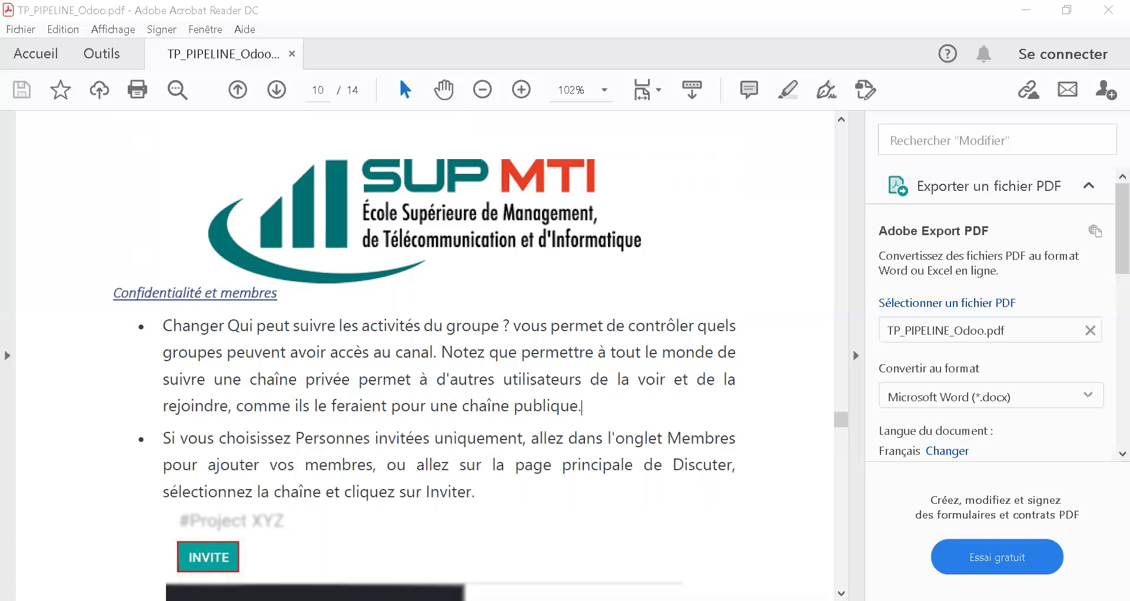
pyautogui.hotkey('alt', 'Tab')
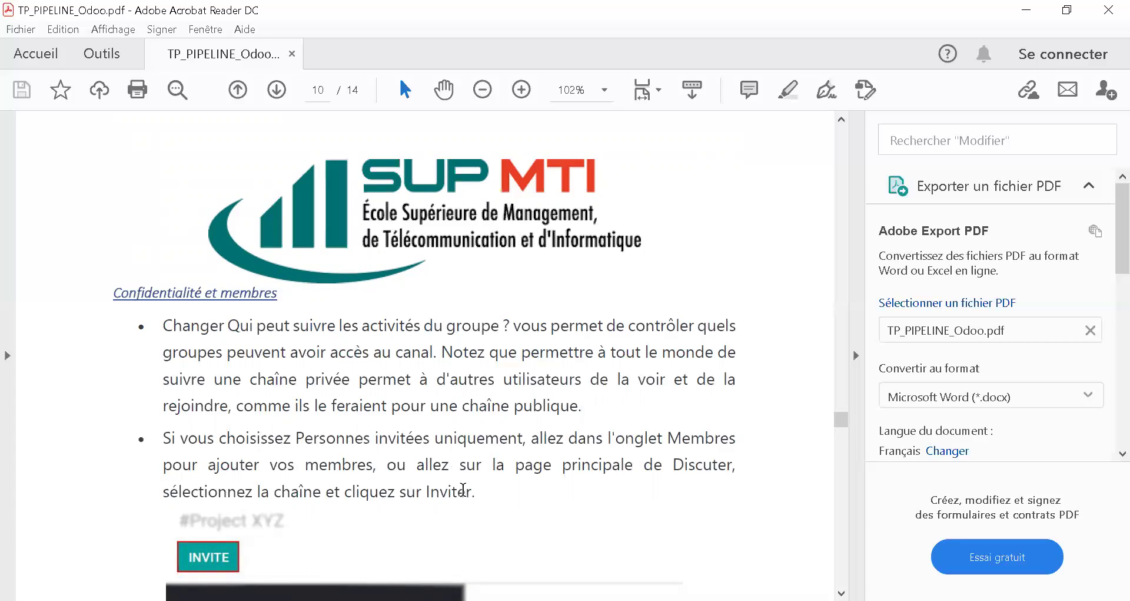
# - Review the PDF's channel configuration options and read the paragraph on automatically subscribing groups
pyautogui.click(842, 419)
pyautogui.scroll(10, 754, 386)
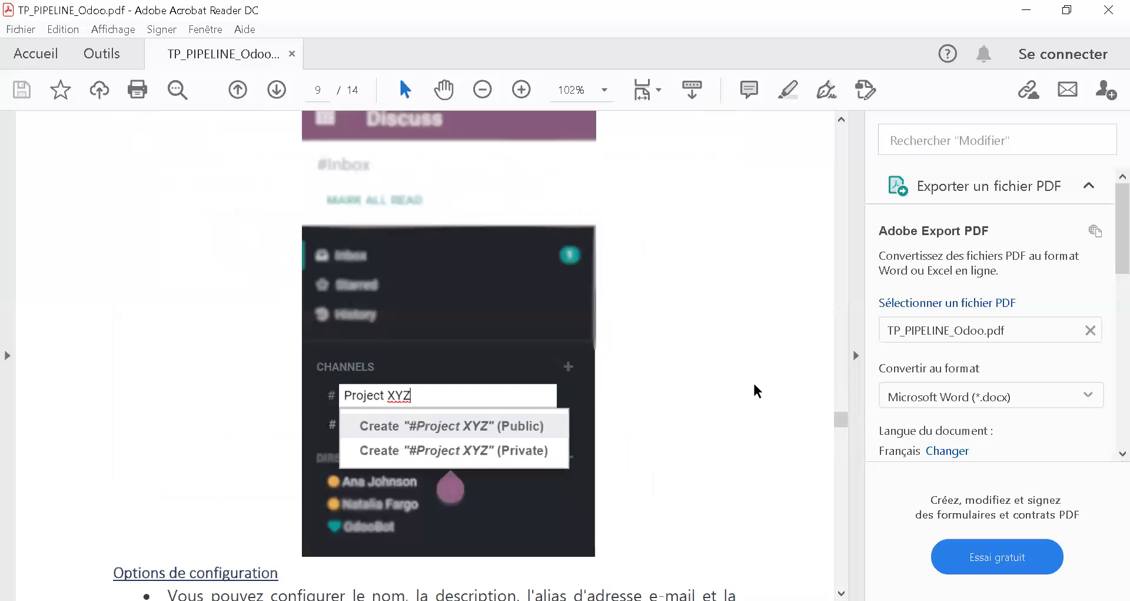
pyautogui.scroll(-5, 754, 386)
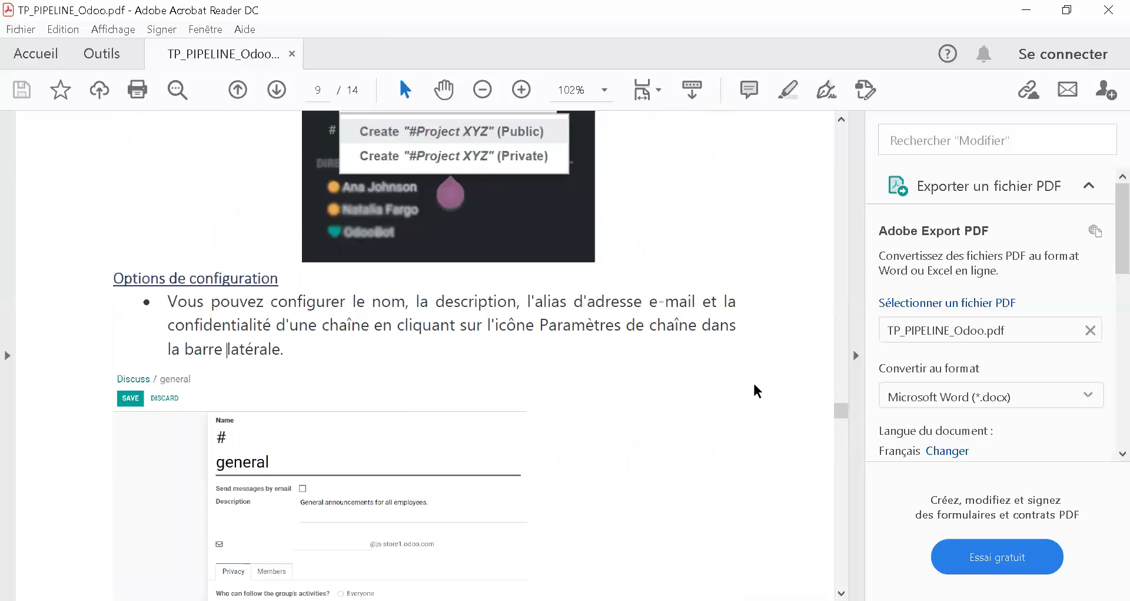
pyautogui.scroll(-8, 755, 385)
pyautogui.scroll(-7, 754, 386)
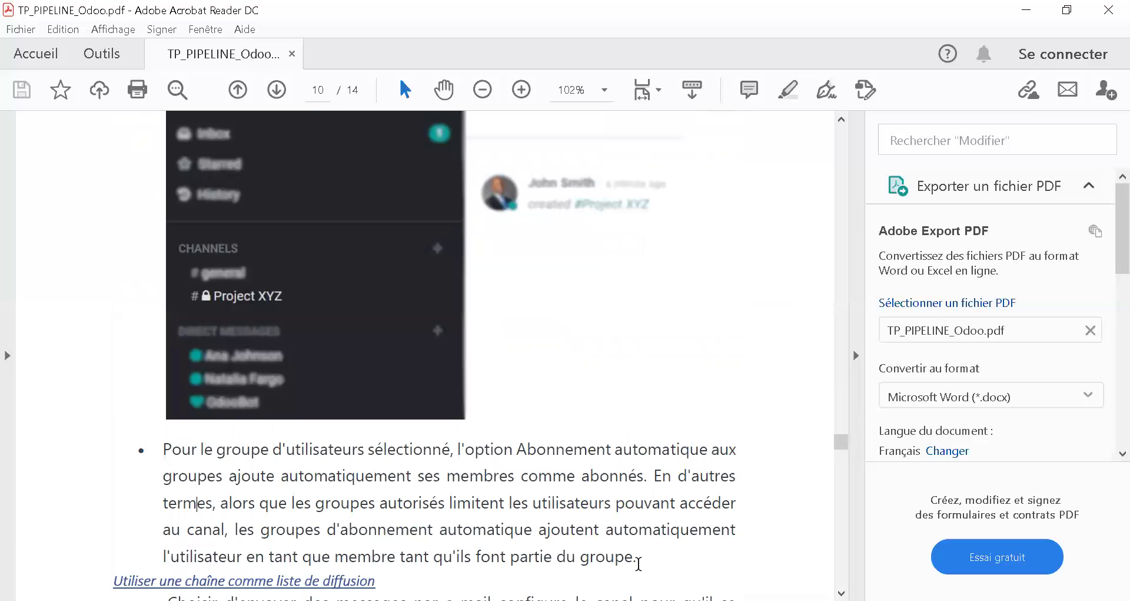
pyautogui.moveTo(639, 556); pyautogui.dragTo(233, 444)
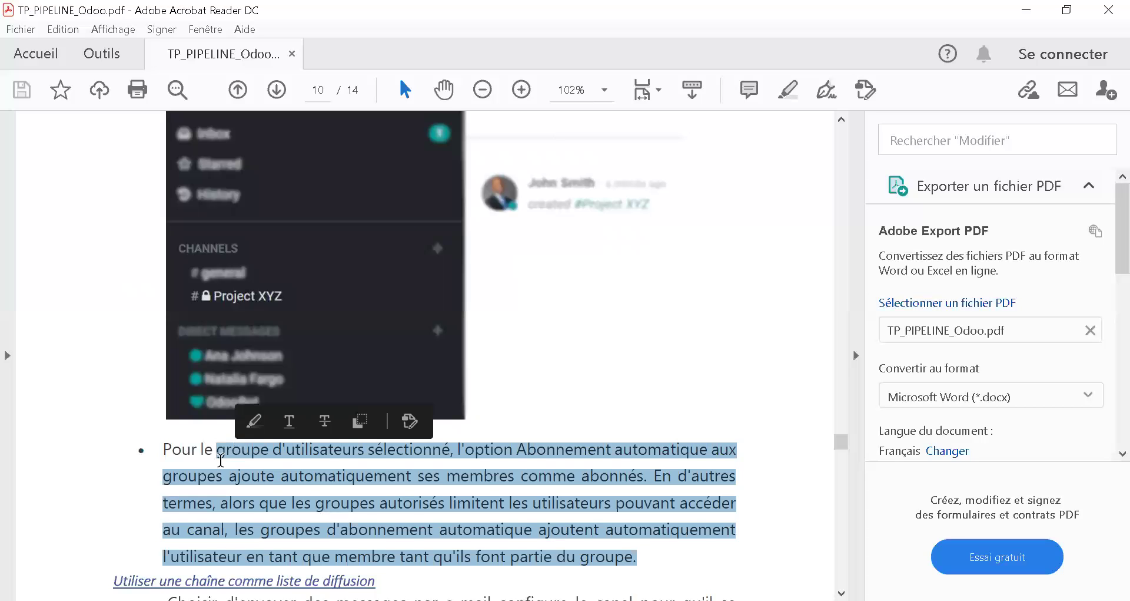
pyautogui.click(215, 462)
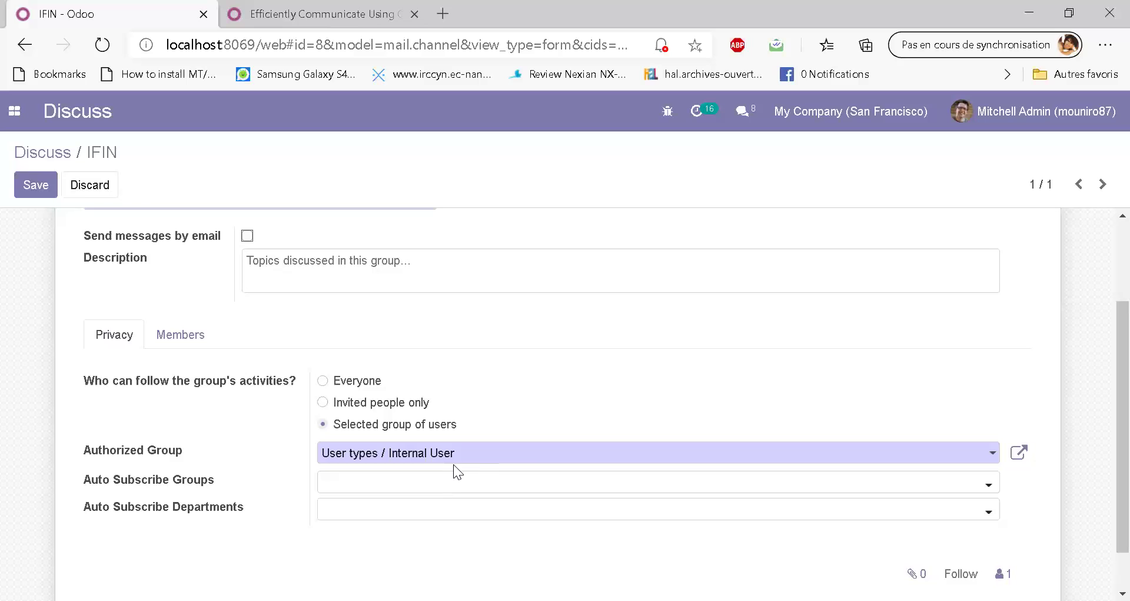
# - In the IFIN channel in Odoo, set the authorized group to Technical / A warning can be set on a product or a customer (Sale) and open its record
pyautogui.click(484, 463)
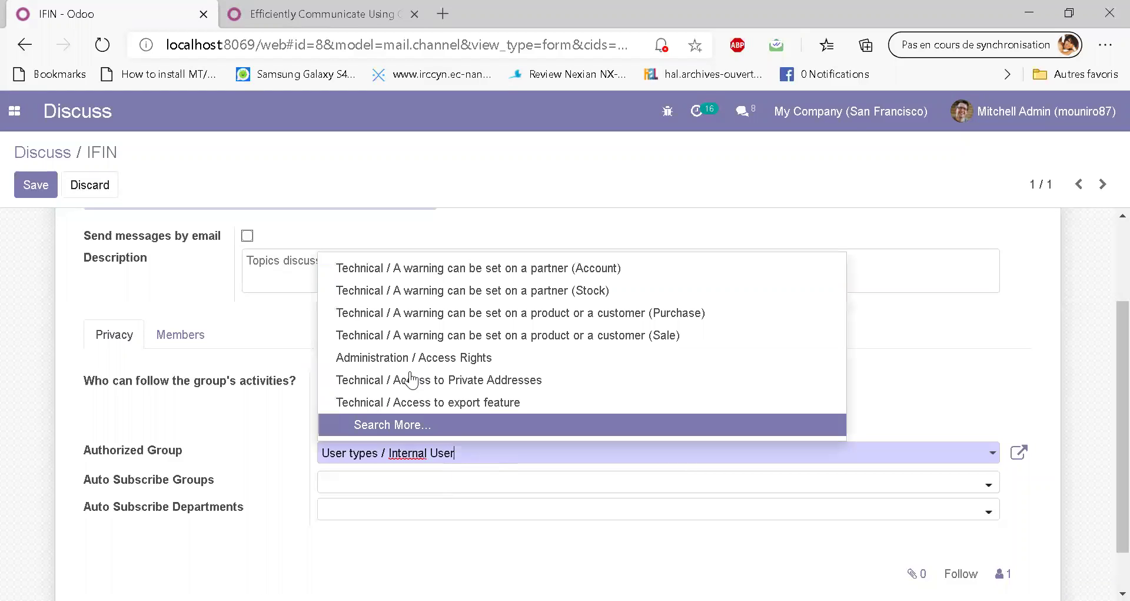
pyautogui.click(419, 335)
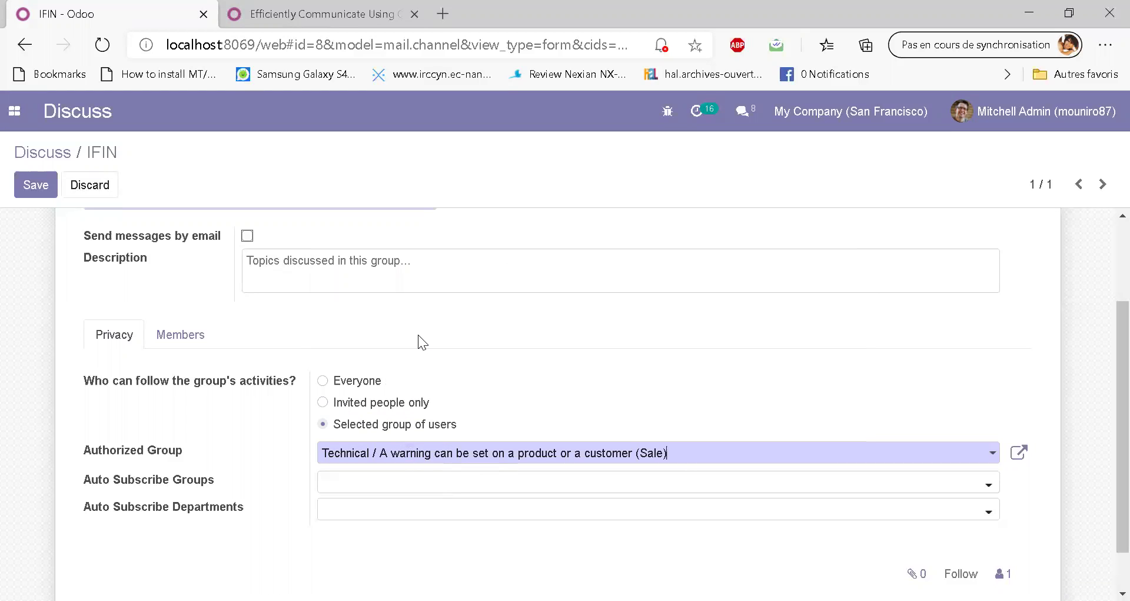
pyautogui.click(1019, 453)
pyautogui.click(1019, 453)
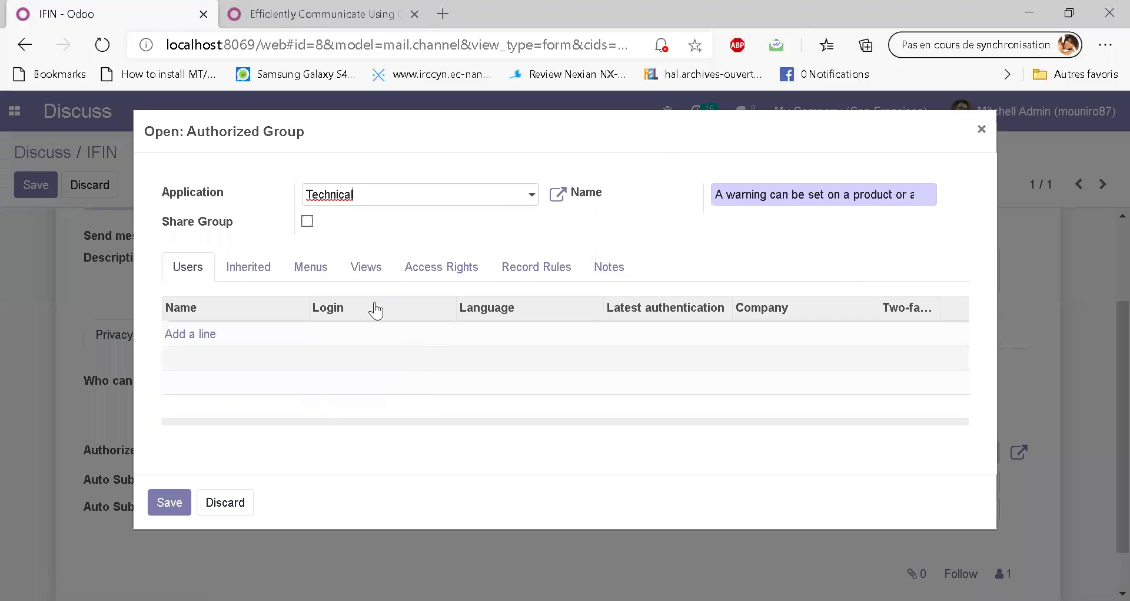
# - Examine the authorized group's inherited groups, menus, views, access rights, record rules, notes and users
pyautogui.click(243, 272)
pyautogui.click(304, 272)
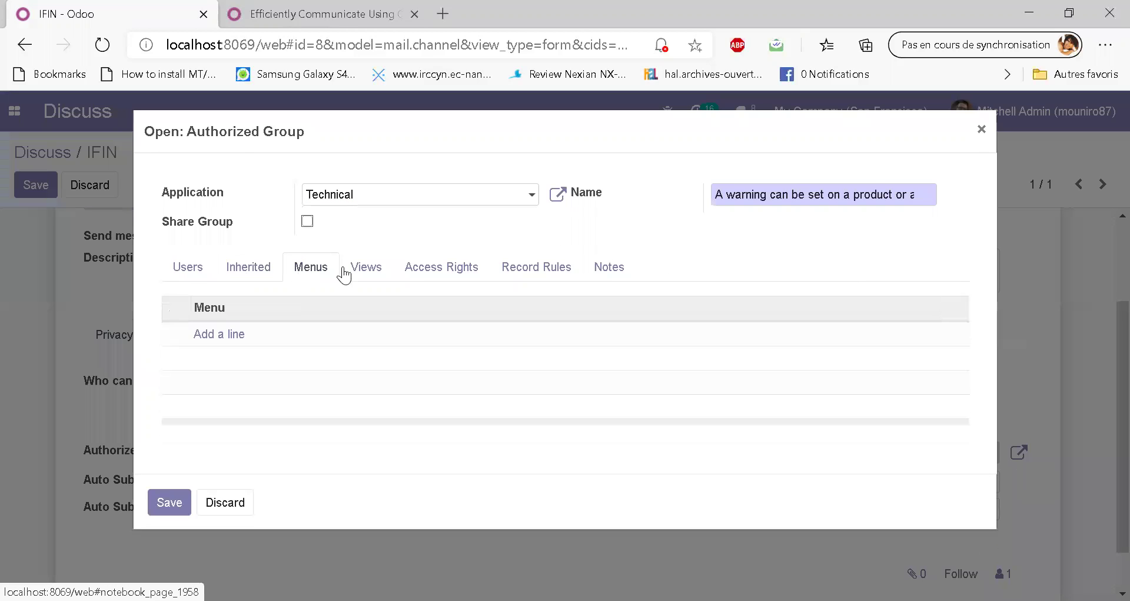
pyautogui.click(356, 270)
pyautogui.click(471, 272)
pyautogui.click(509, 272)
pyautogui.click(619, 272)
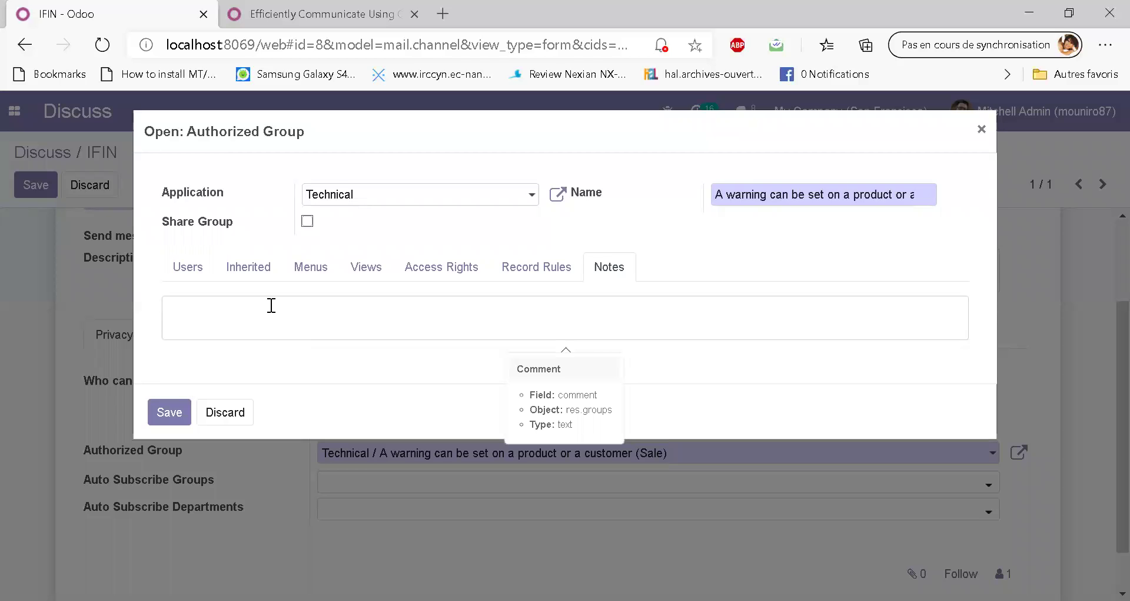
pyautogui.click(182, 277)
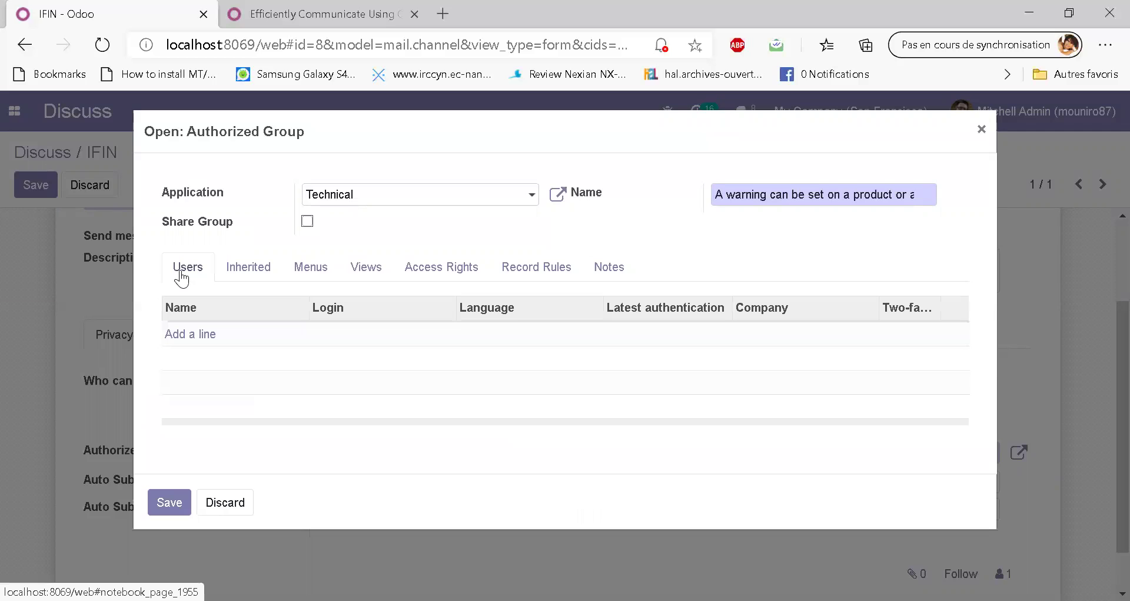
pyautogui.click(202, 345)
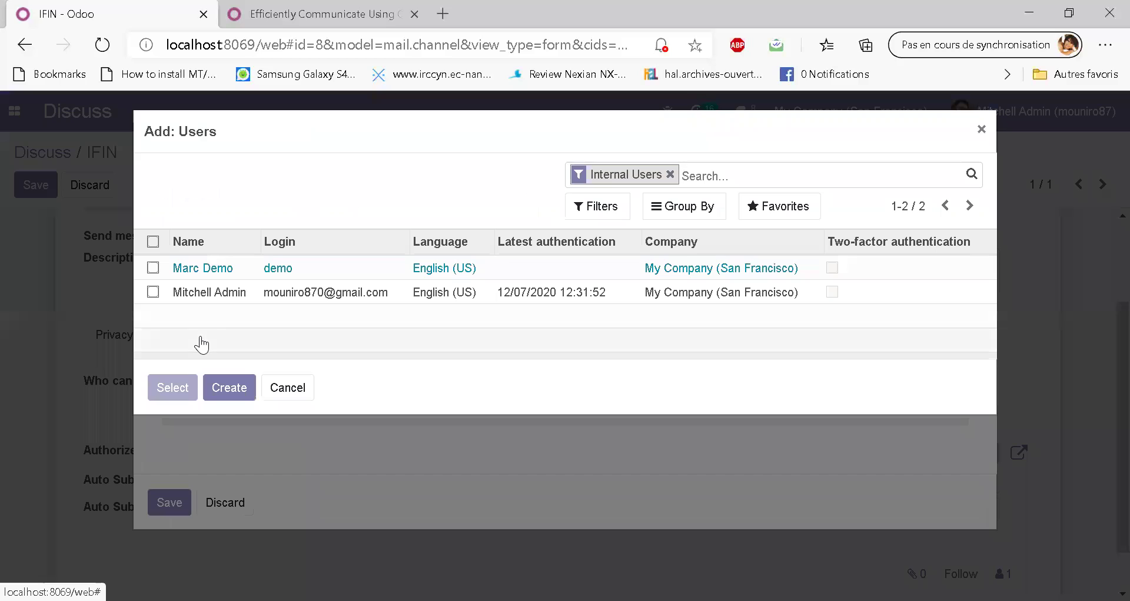
pyautogui.click(153, 241)
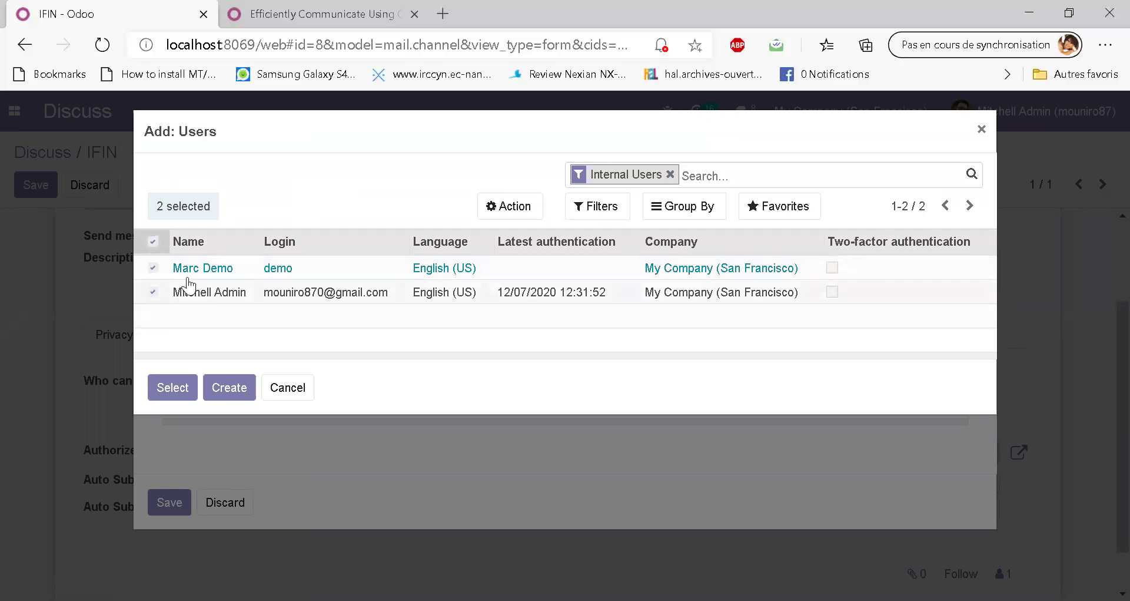
pyautogui.click(153, 268)
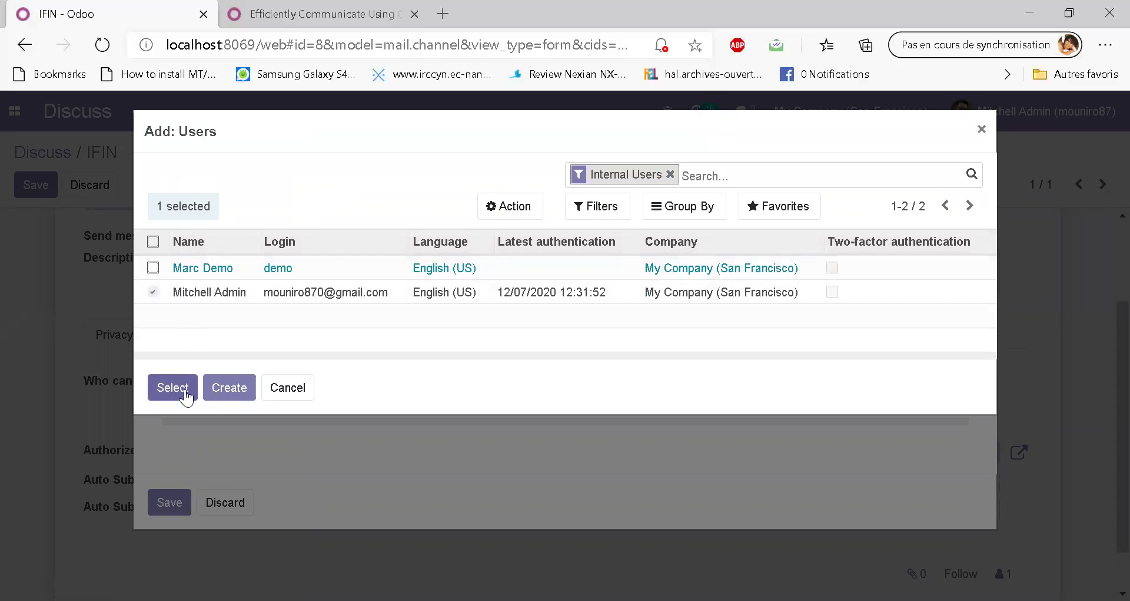
pyautogui.click(212, 395)
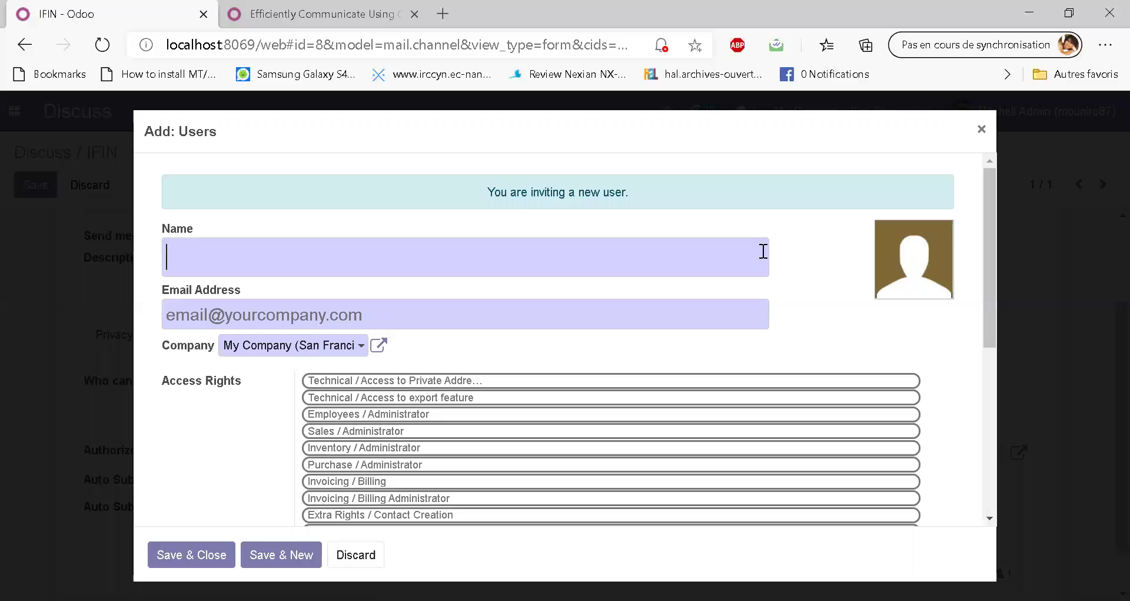
pyautogui.click(345, 557)
pyautogui.click(174, 505)
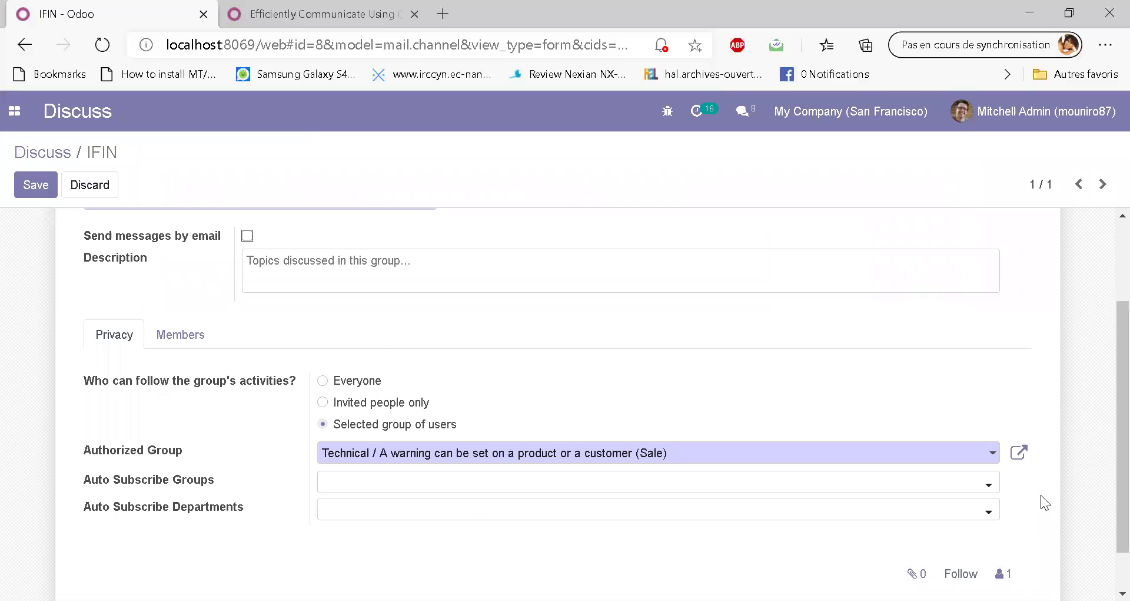
# - Add the administrator account to the authorized group's users and save the group
pyautogui.click(1019, 452)
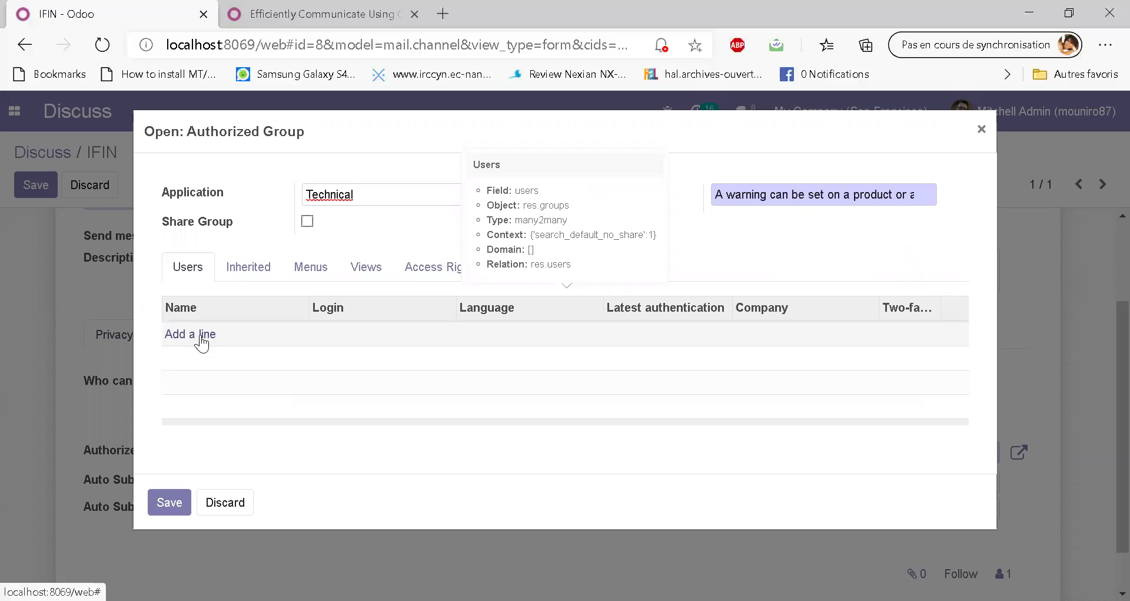
pyautogui.click(202, 340)
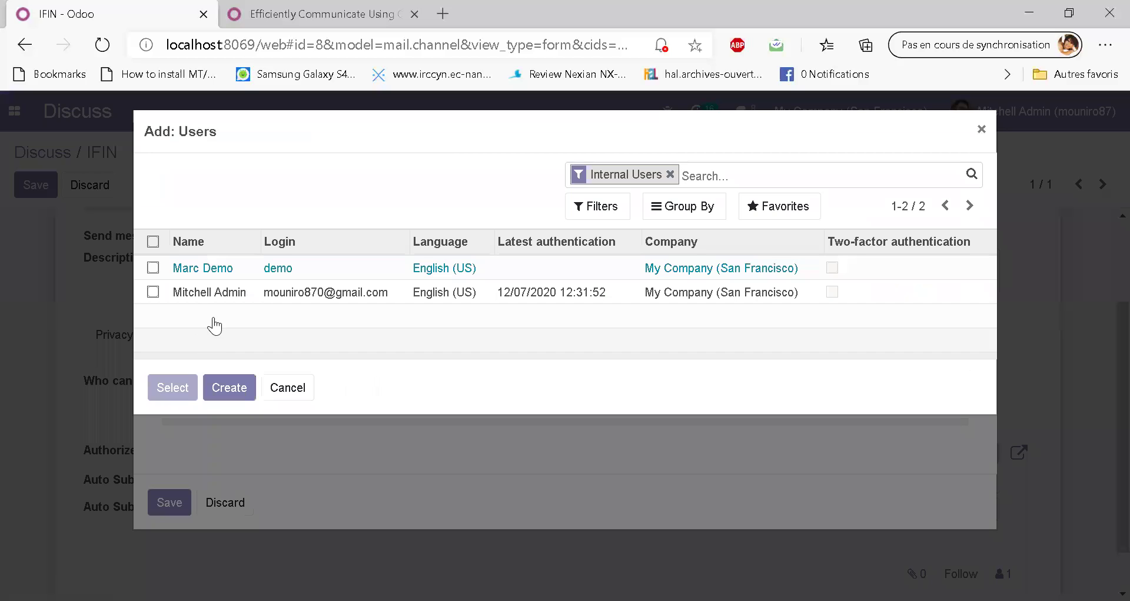
pyautogui.click(153, 292)
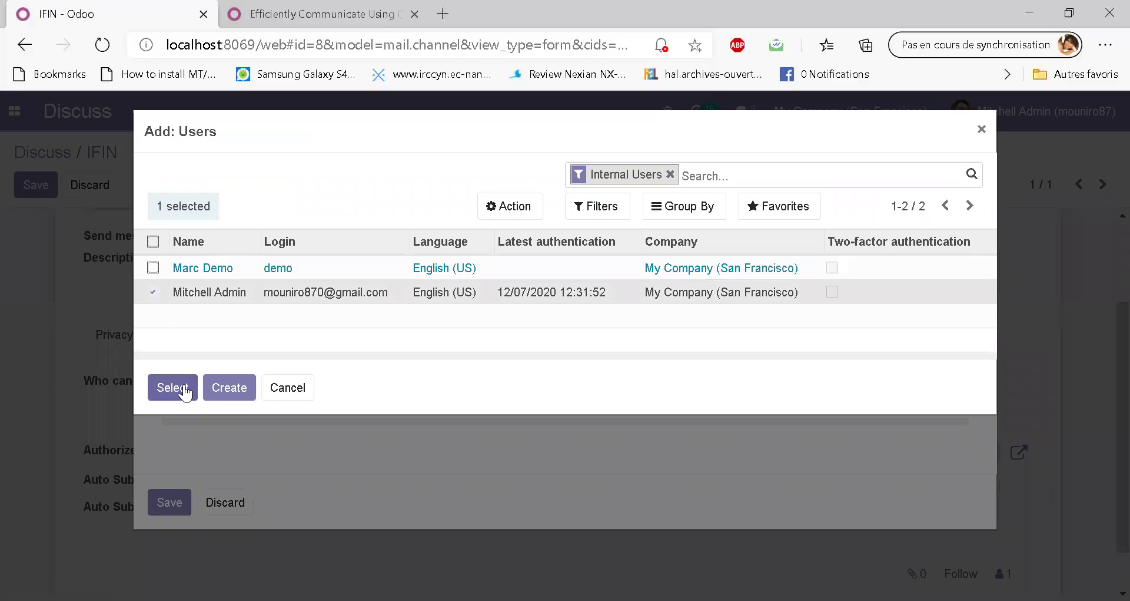
pyautogui.click(184, 391)
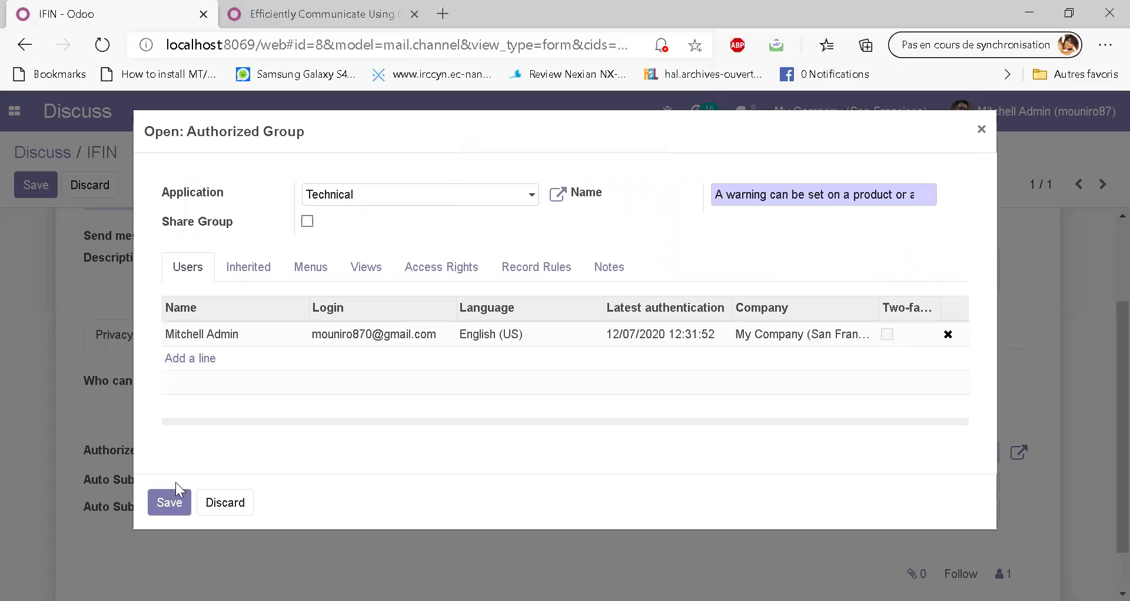
pyautogui.click(203, 361)
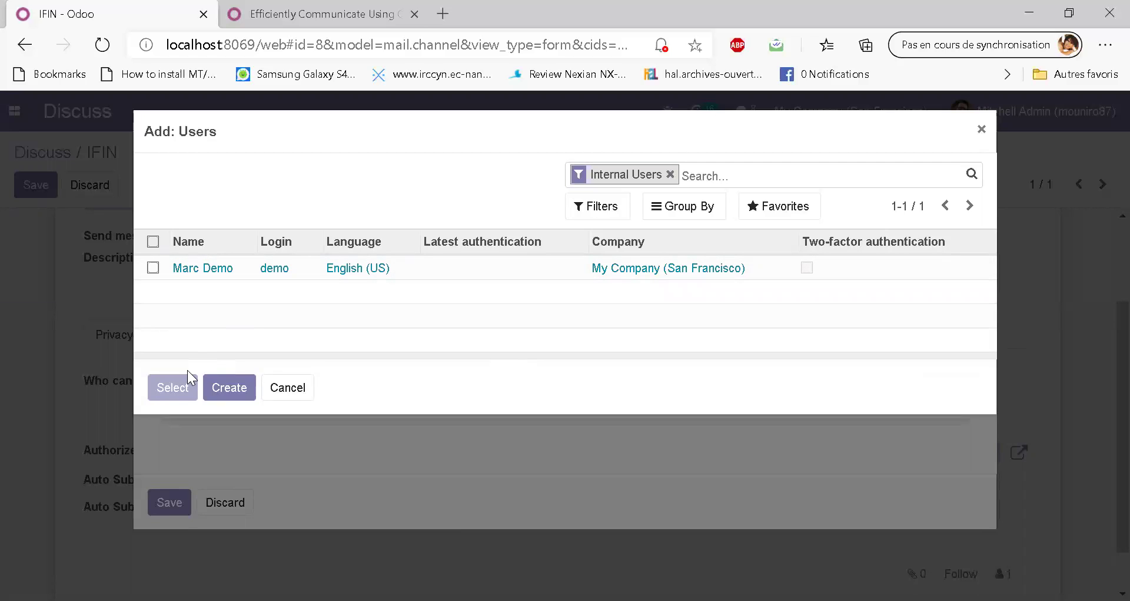
pyautogui.click(295, 386)
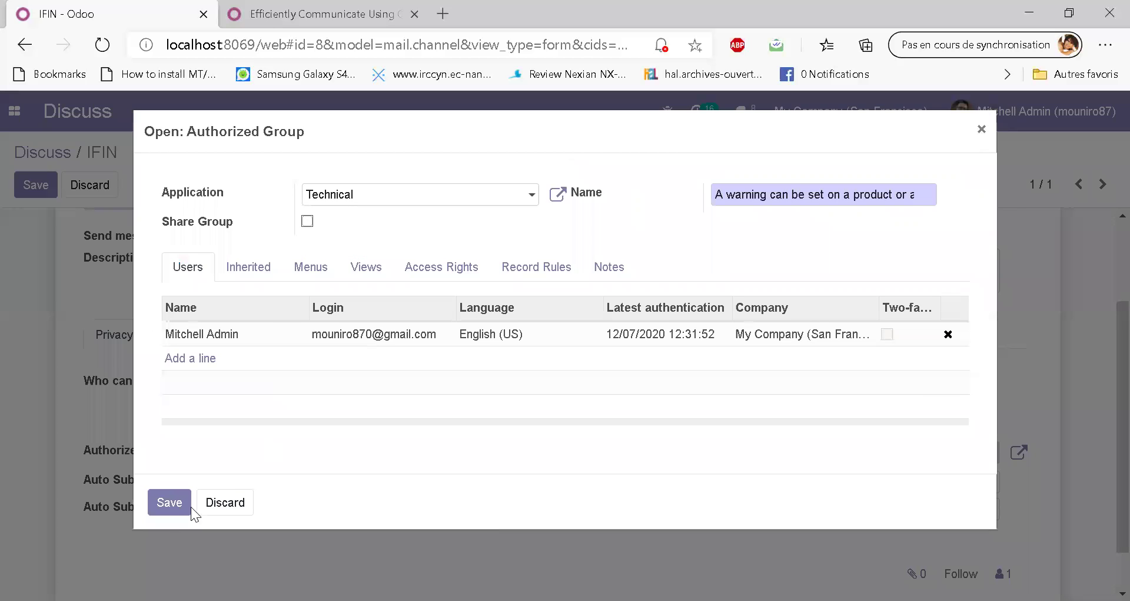
pyautogui.click(178, 514)
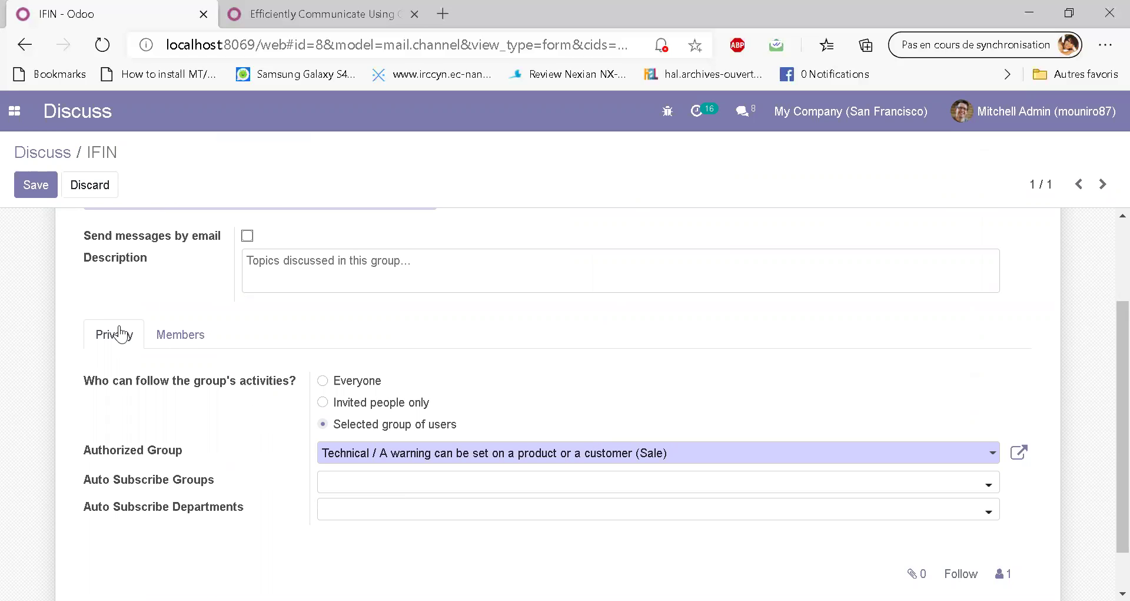
# - Add Technical / A warning can be set on a product or a customer (Sale) and Administration / Access Rights to IFIN's auto-subscribed groups
pyautogui.click(176, 336)
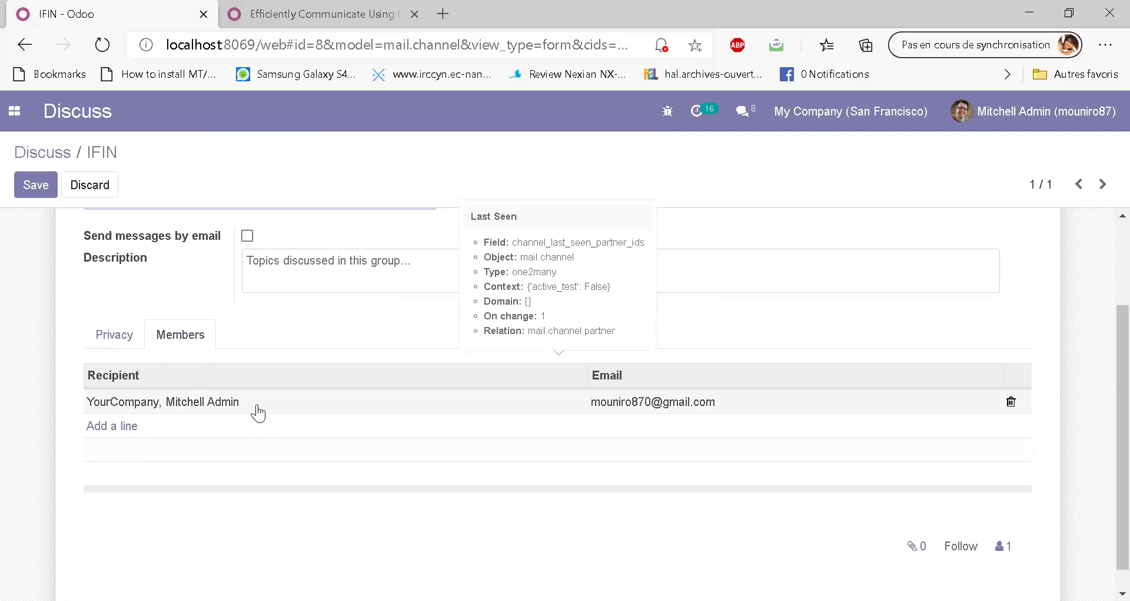
pyautogui.click(112, 334)
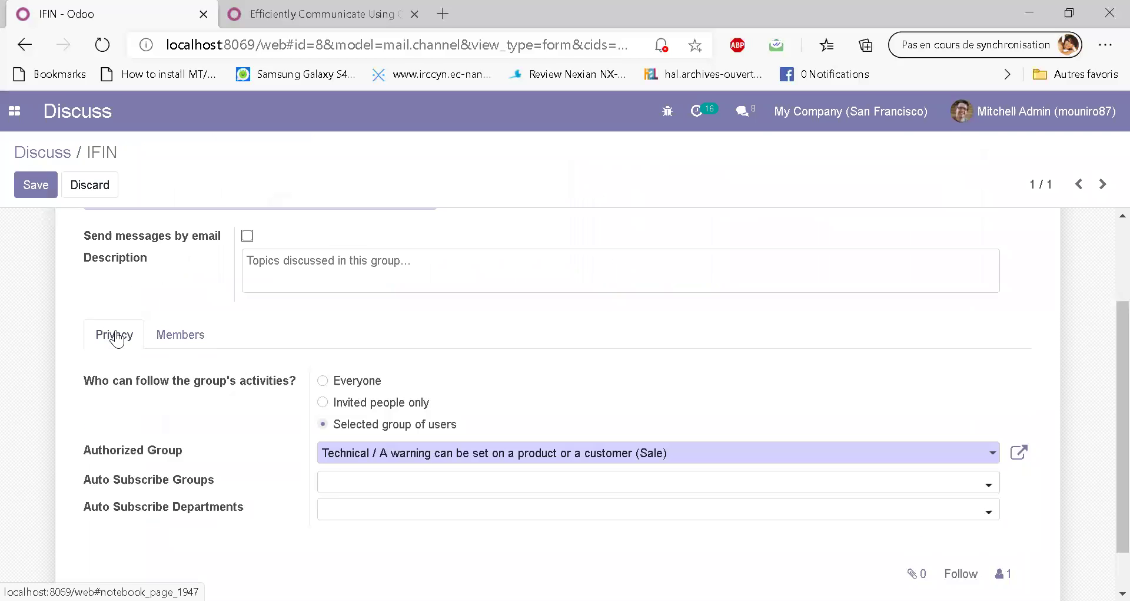
pyautogui.click(467, 487)
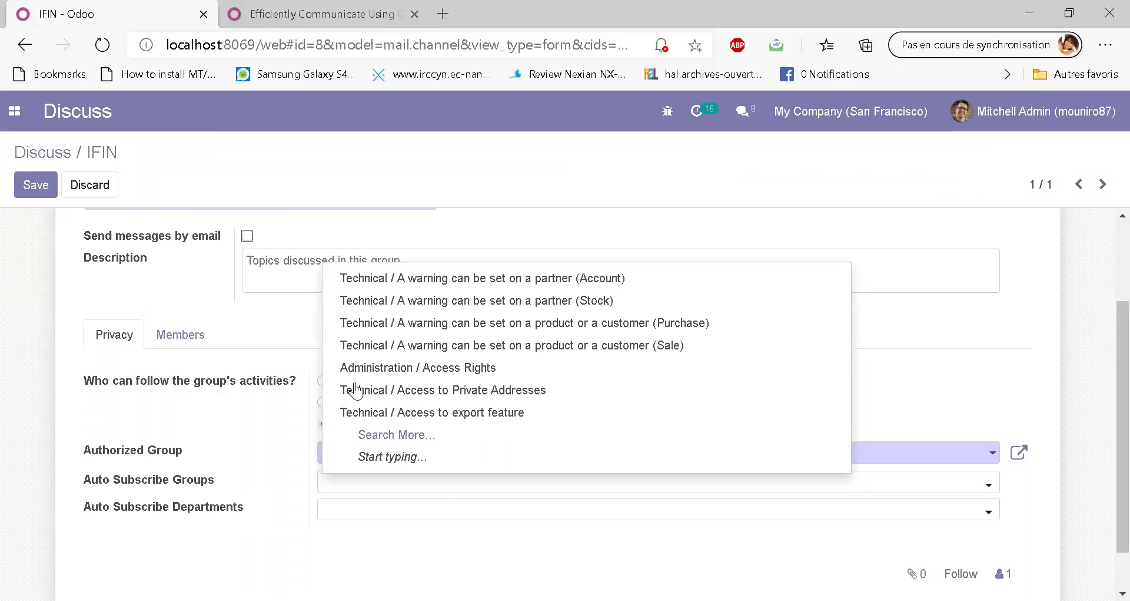
pyautogui.click(364, 336)
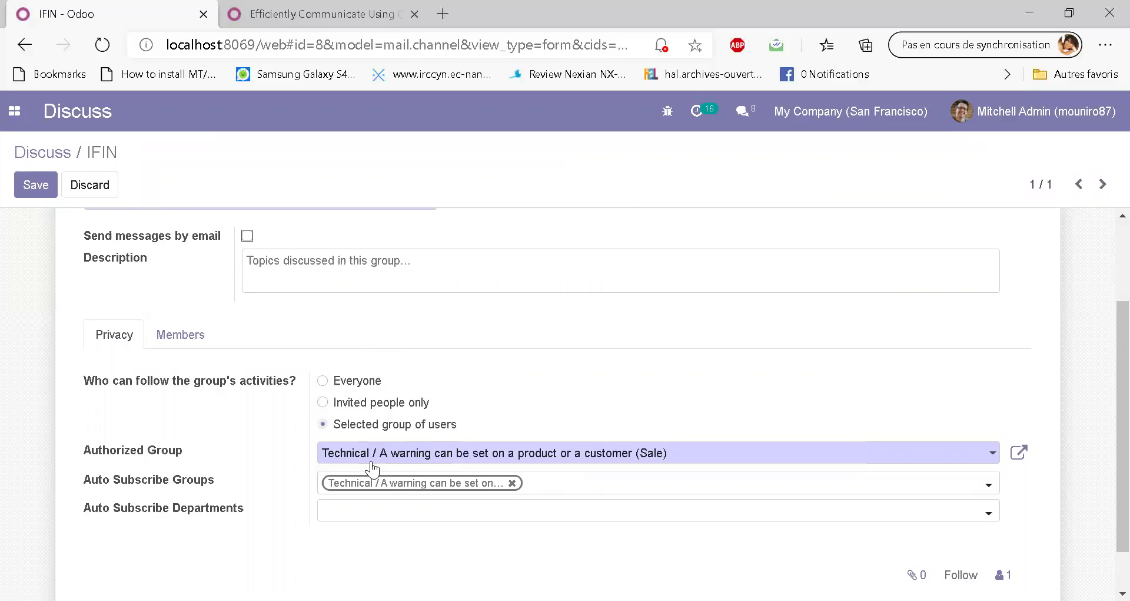
pyautogui.click(992, 489)
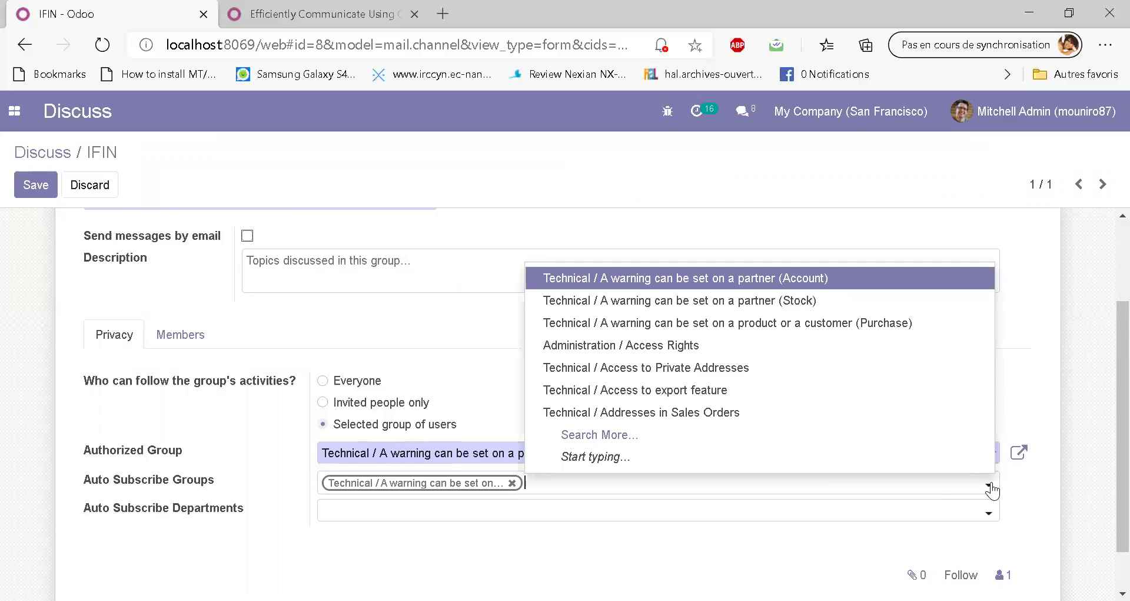
pyautogui.click(762, 345)
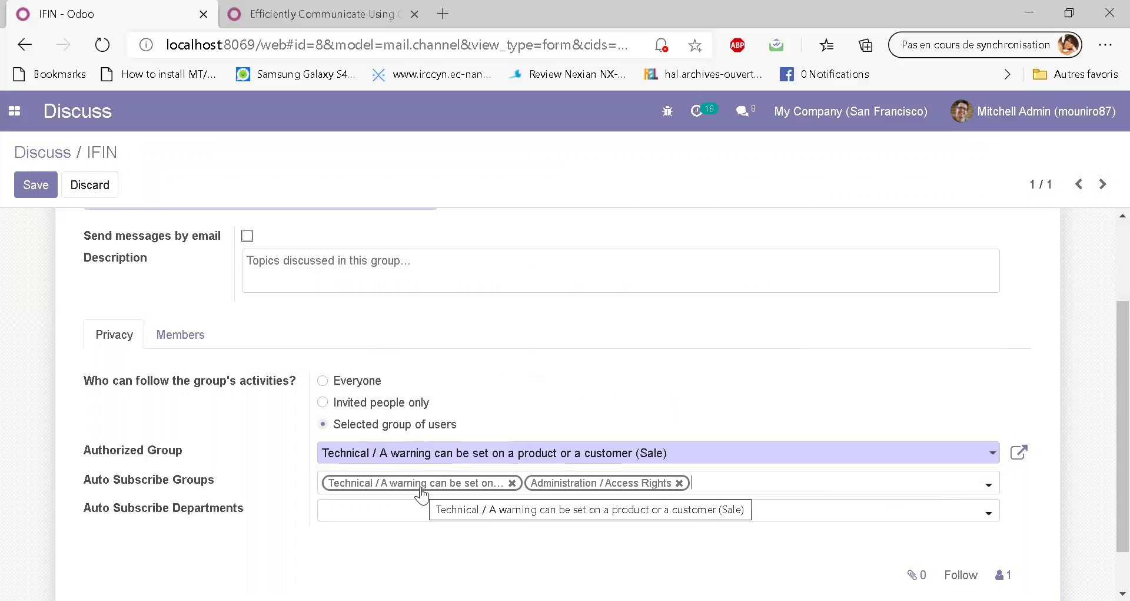
# - Open the authorized group's record and check its current users and the internal users available to add, leaving the list as is
pyautogui.click(1024, 457)
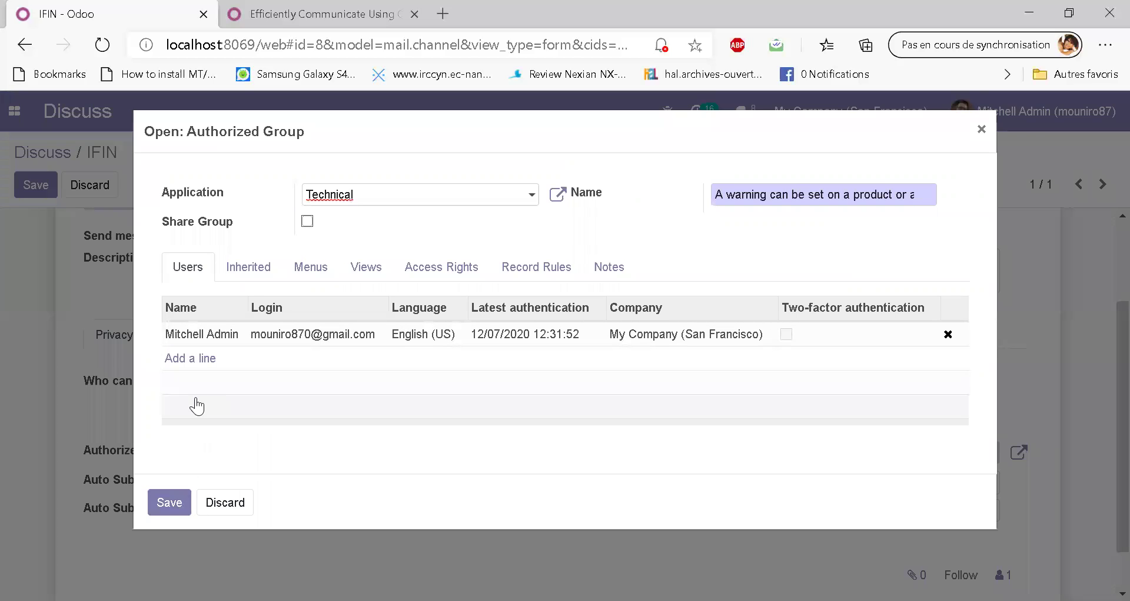
pyautogui.click(192, 359)
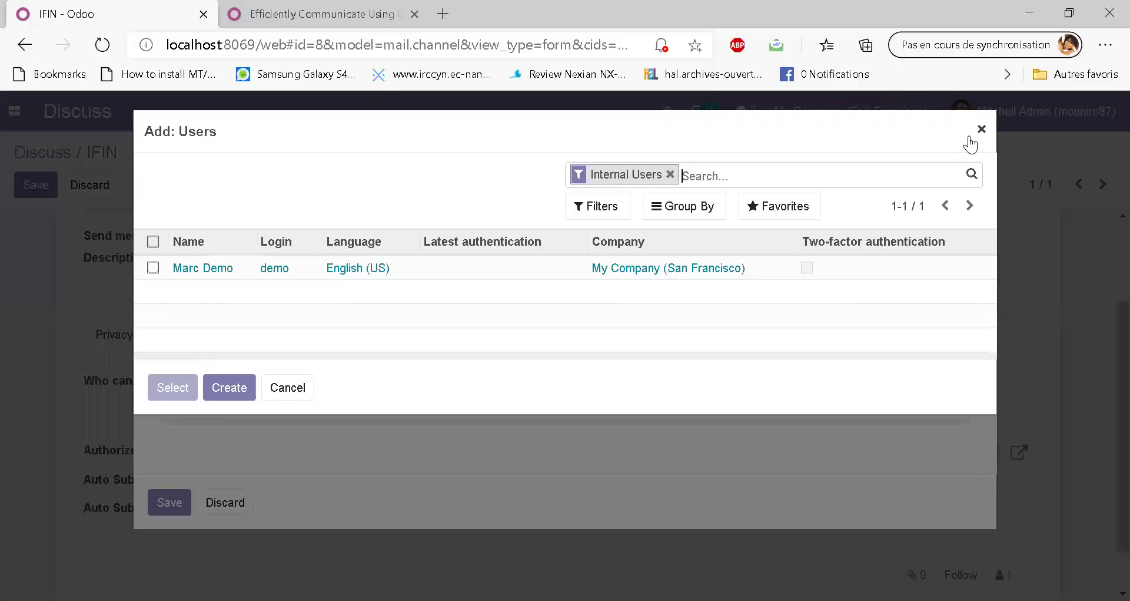
pyautogui.click(982, 129)
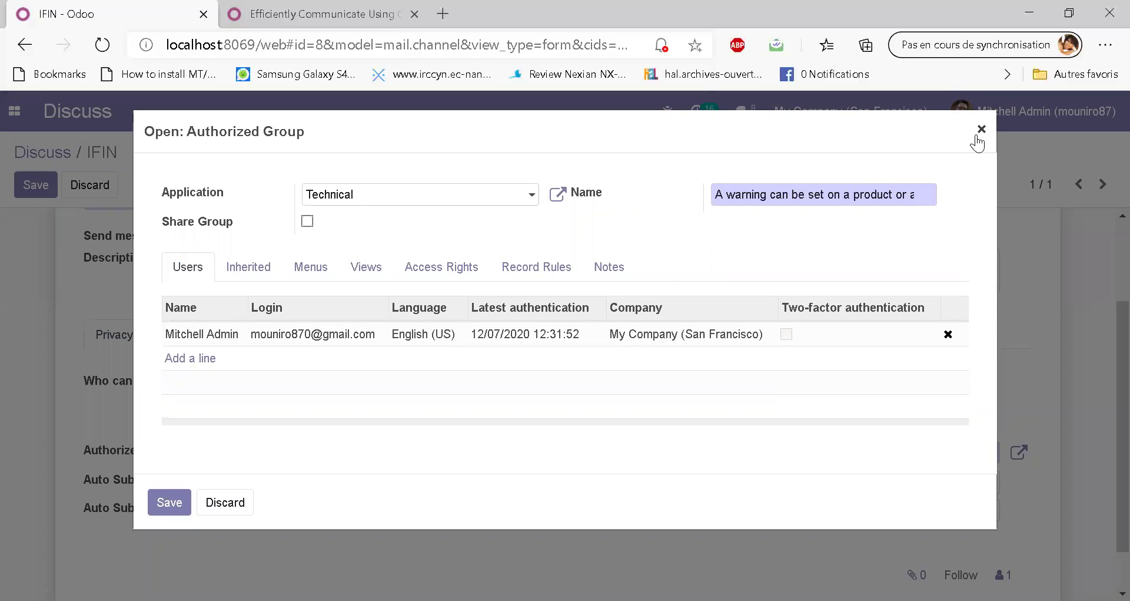
pyautogui.click(160, 502)
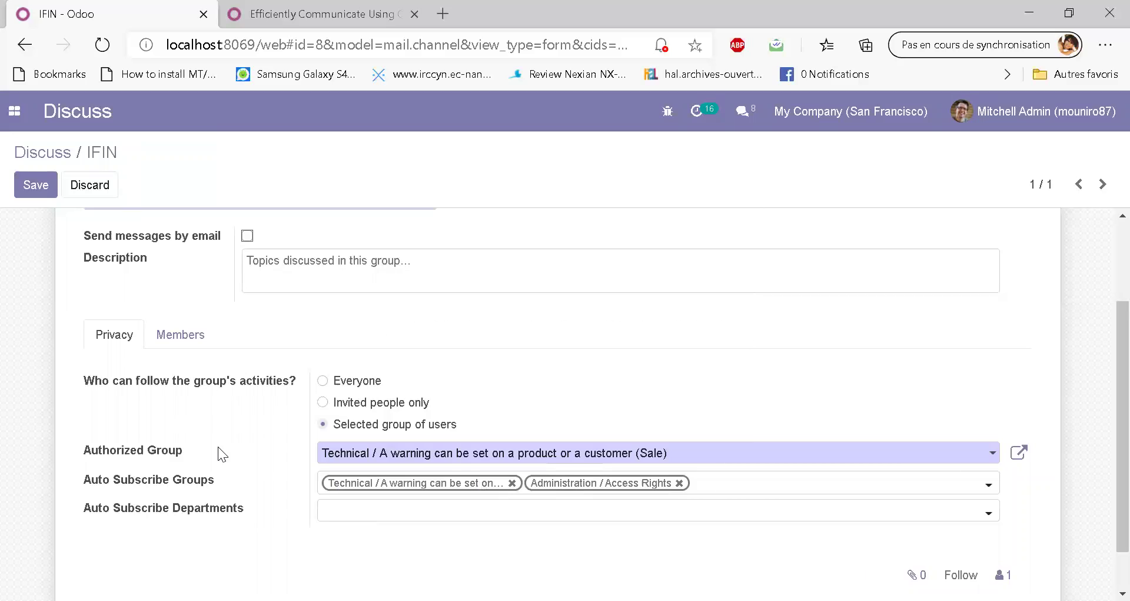
# - Add Research & Development to the IFIN channel's auto-subscribed departments and save the channel
pyautogui.click(673, 520)
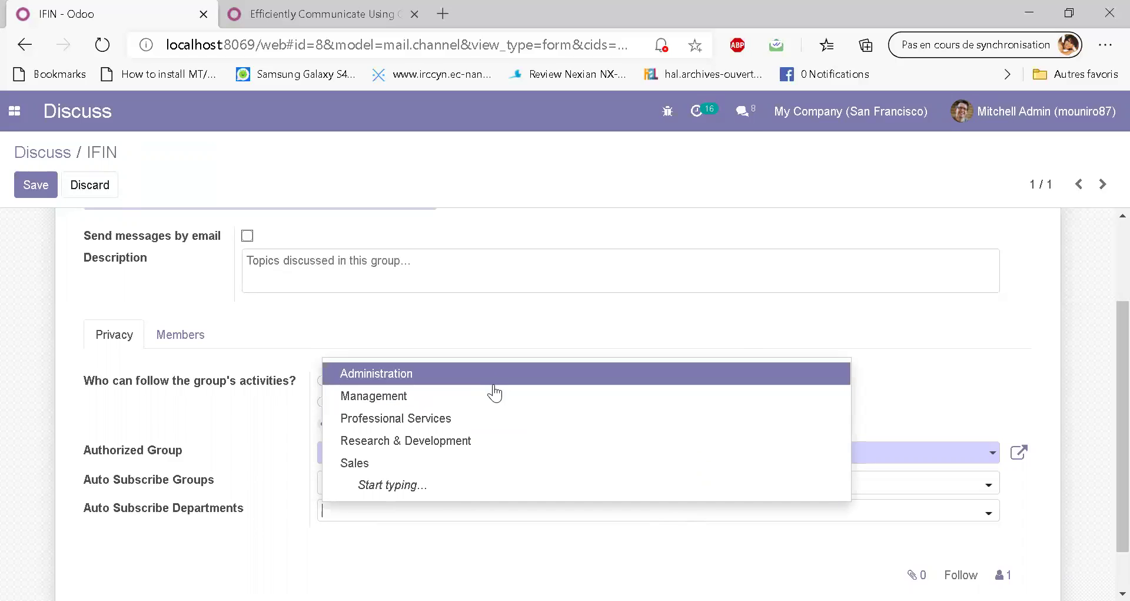
pyautogui.click(478, 440)
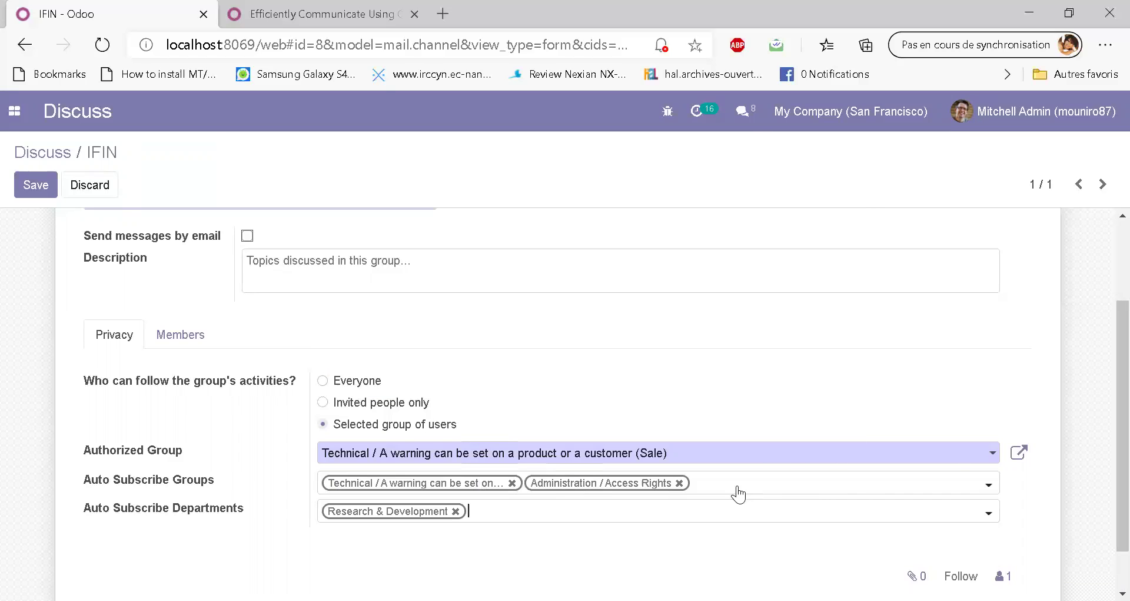
pyautogui.click(992, 515)
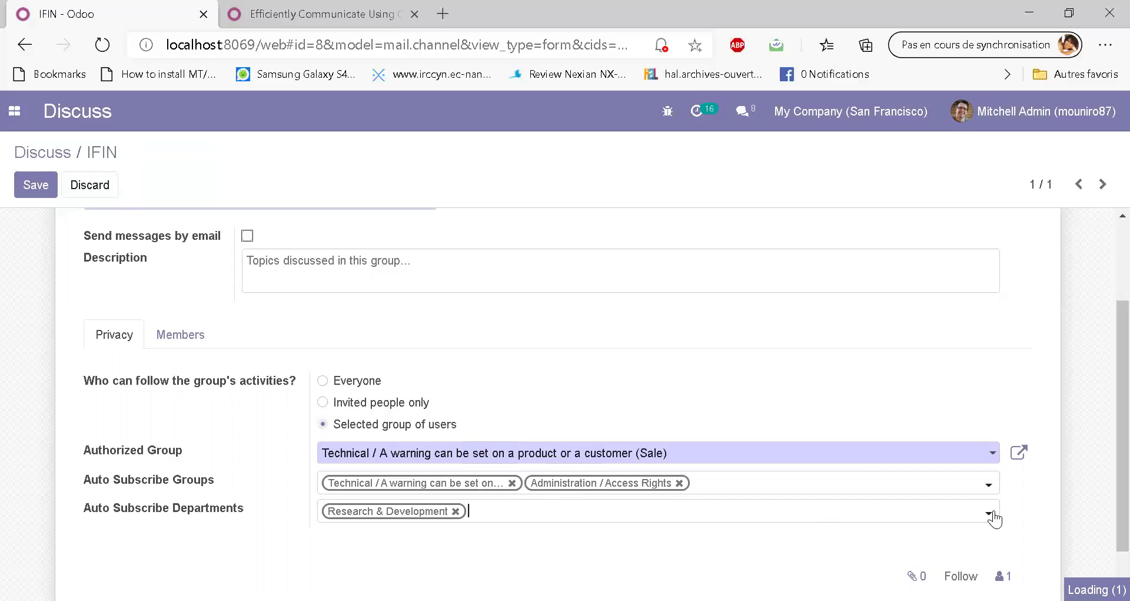
pyautogui.click(577, 557)
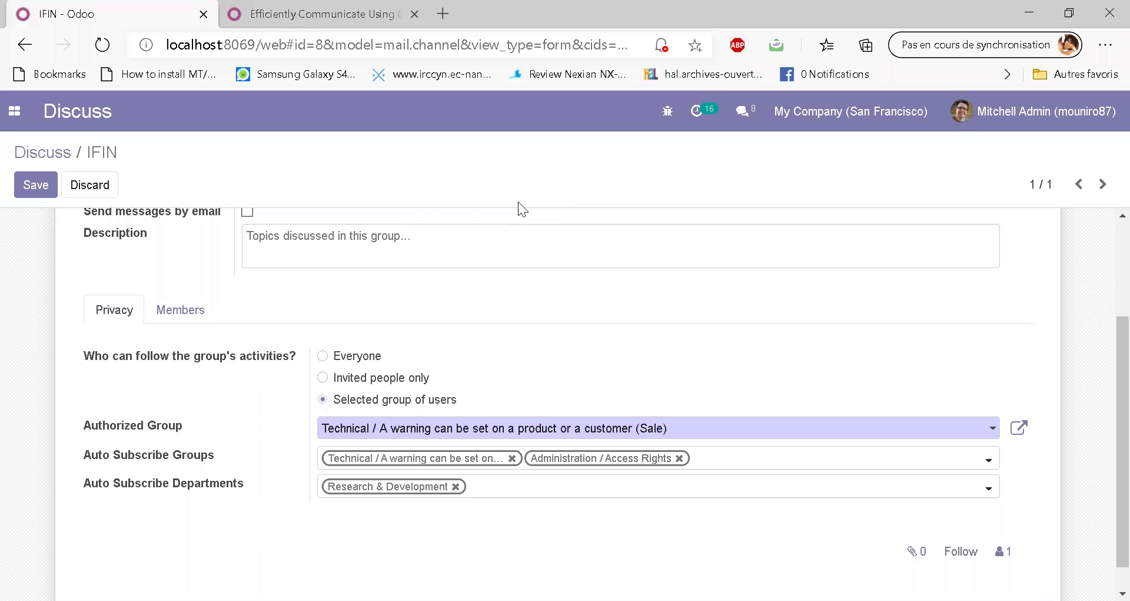
pyautogui.click(27, 190)
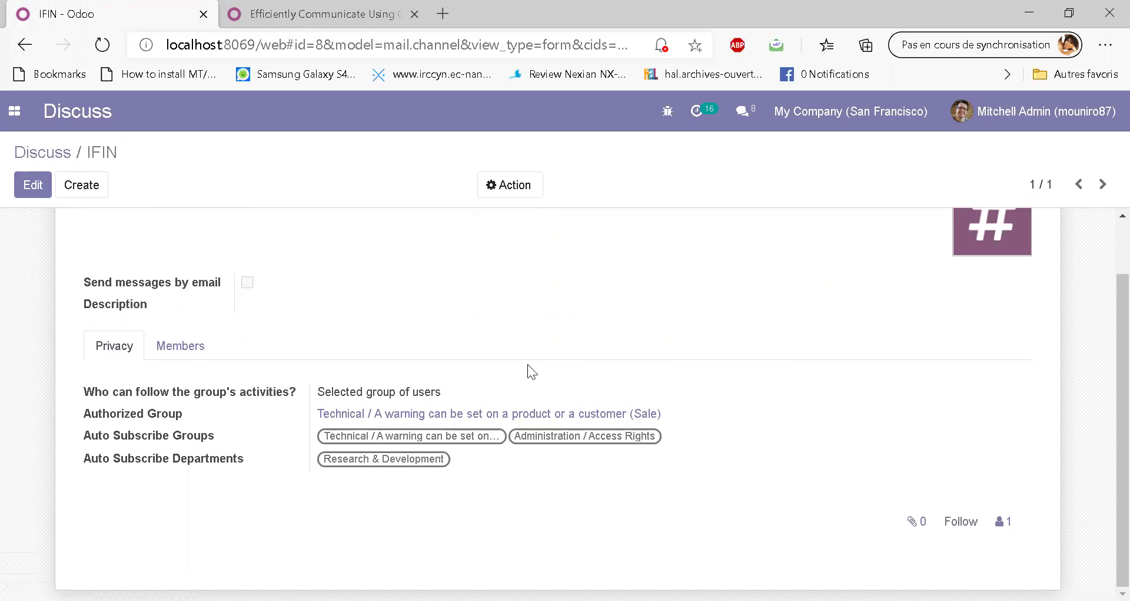
# - Switch to the lab PDF in Acrobat Reader and read the instructions on using a channel as a mailing list and moderating it
pyautogui.hotkey('alt', 'Tab')
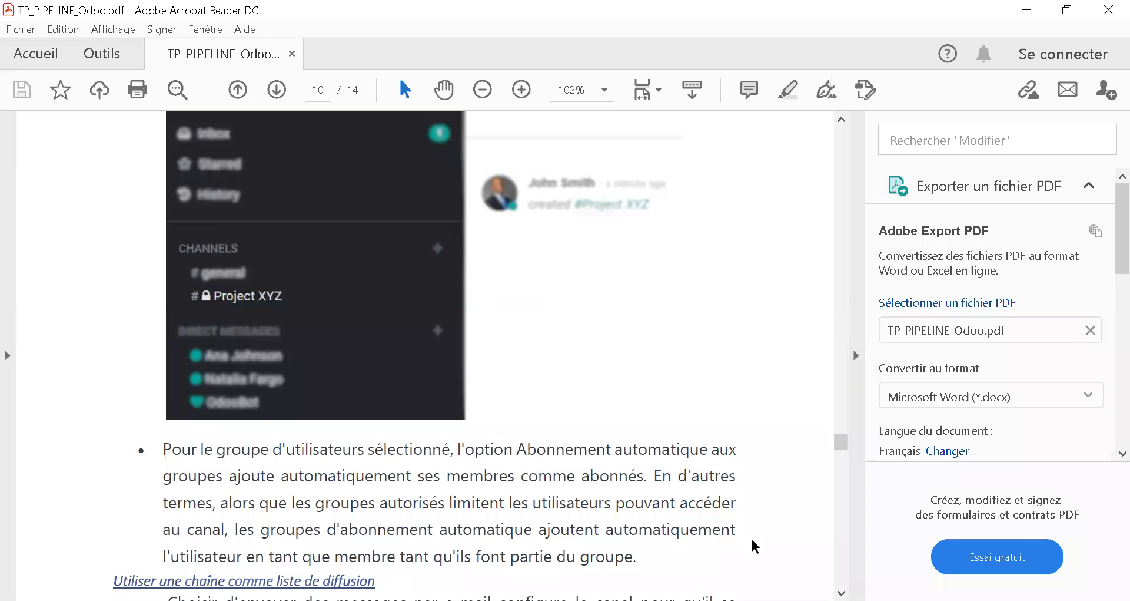
pyautogui.moveTo(847, 452); pyautogui.dragTo(847, 453)
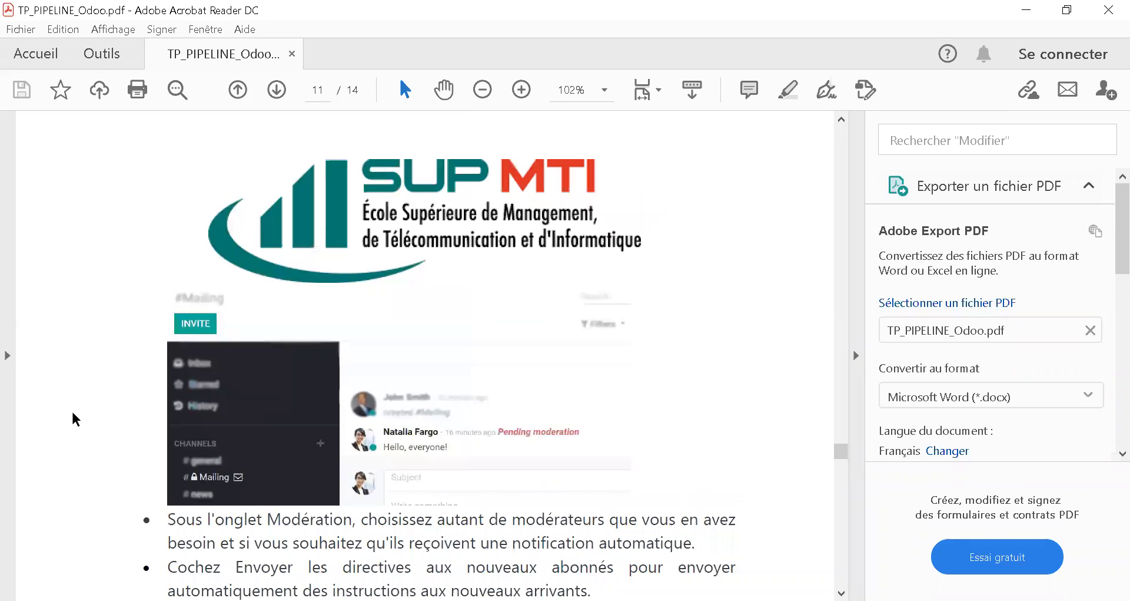
pyautogui.scroll(5, 75, 419)
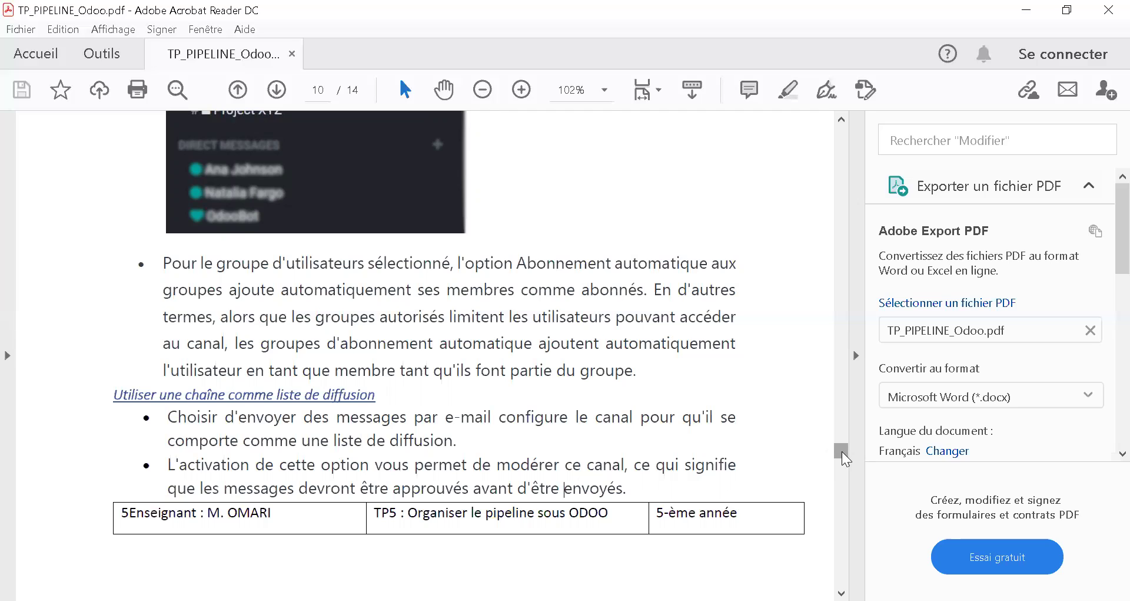
pyautogui.moveTo(842, 451); pyautogui.dragTo(842, 454)
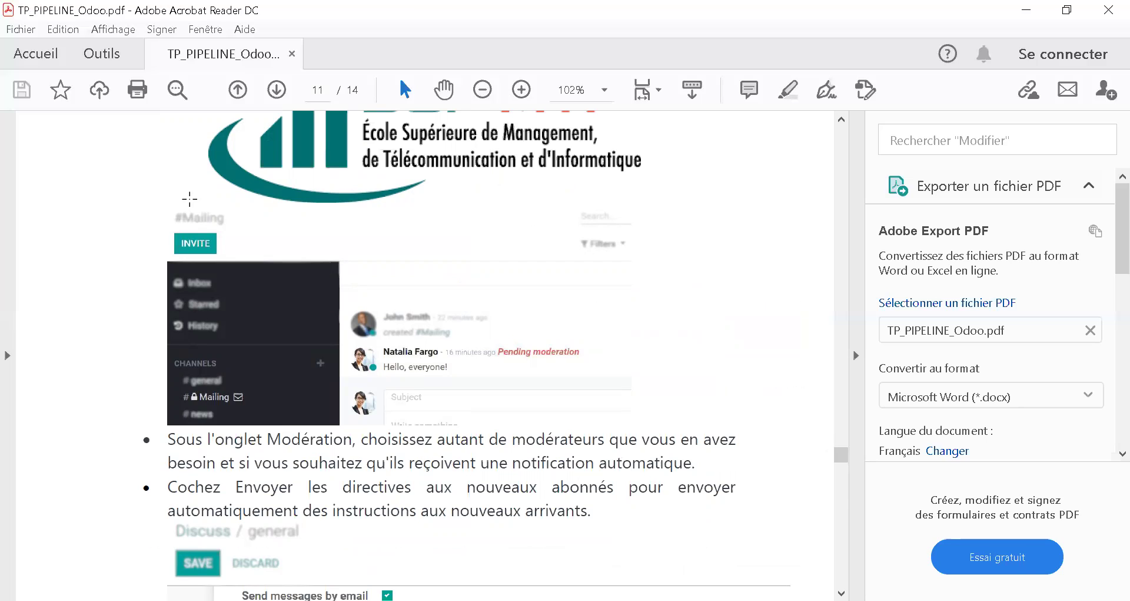
# - Return to the IFIN channel in Odoo and review its members and privacy settings
pyautogui.hotkey('alt', 'Tab')
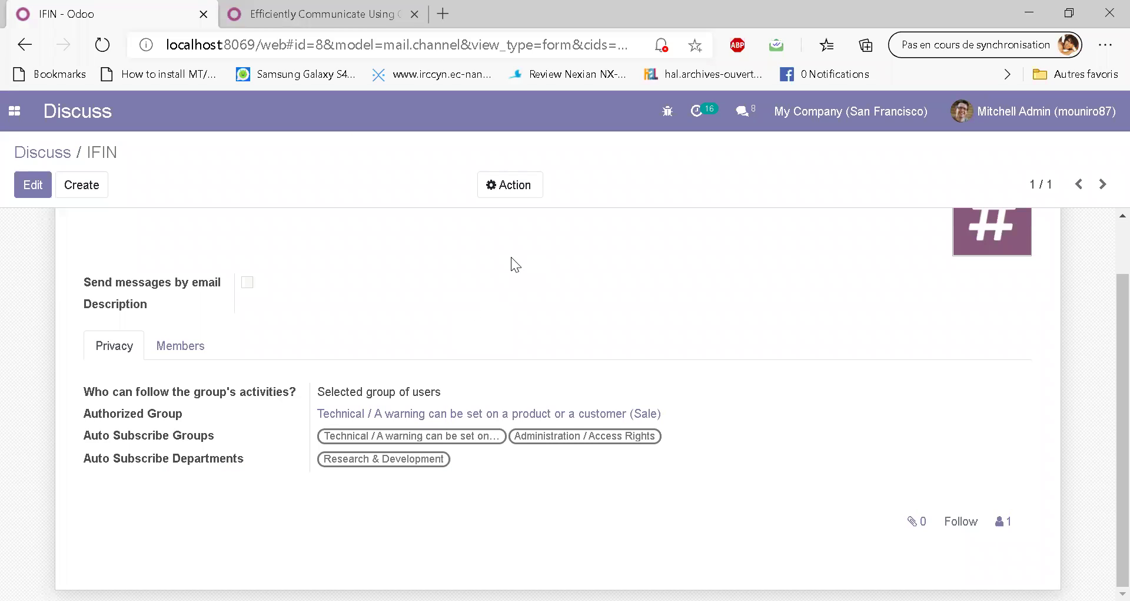
pyautogui.scroll(1, 511, 256)
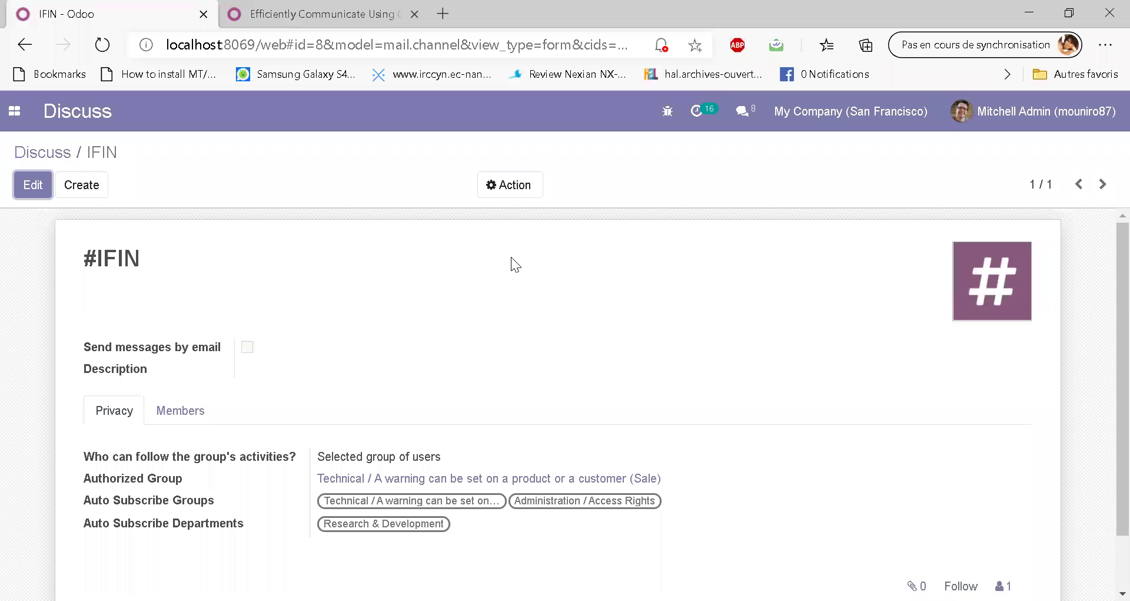
pyautogui.click(188, 416)
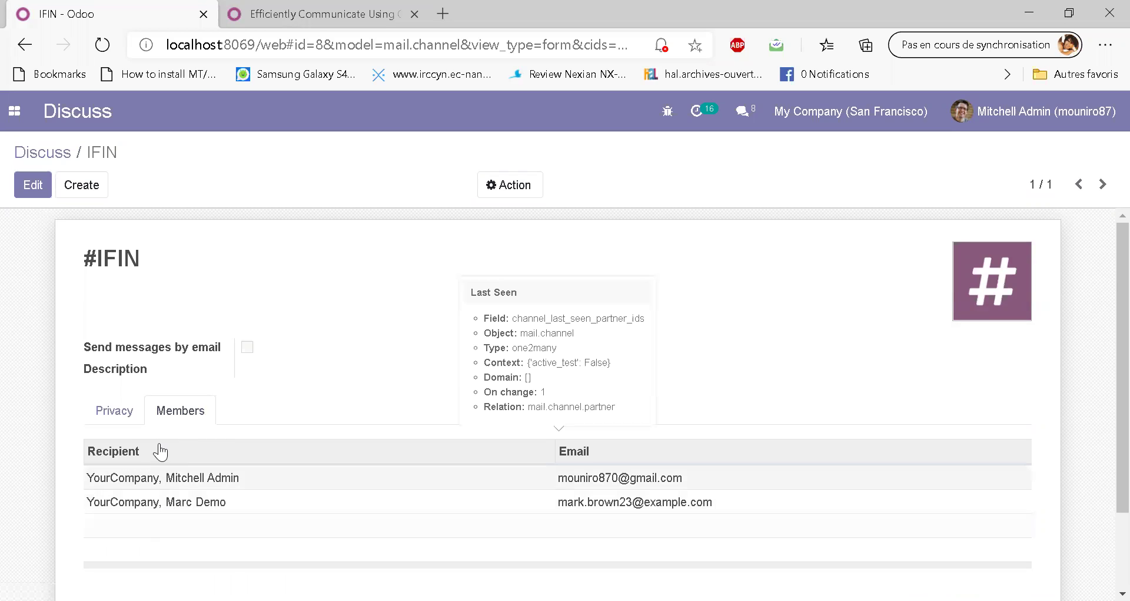
pyautogui.click(127, 416)
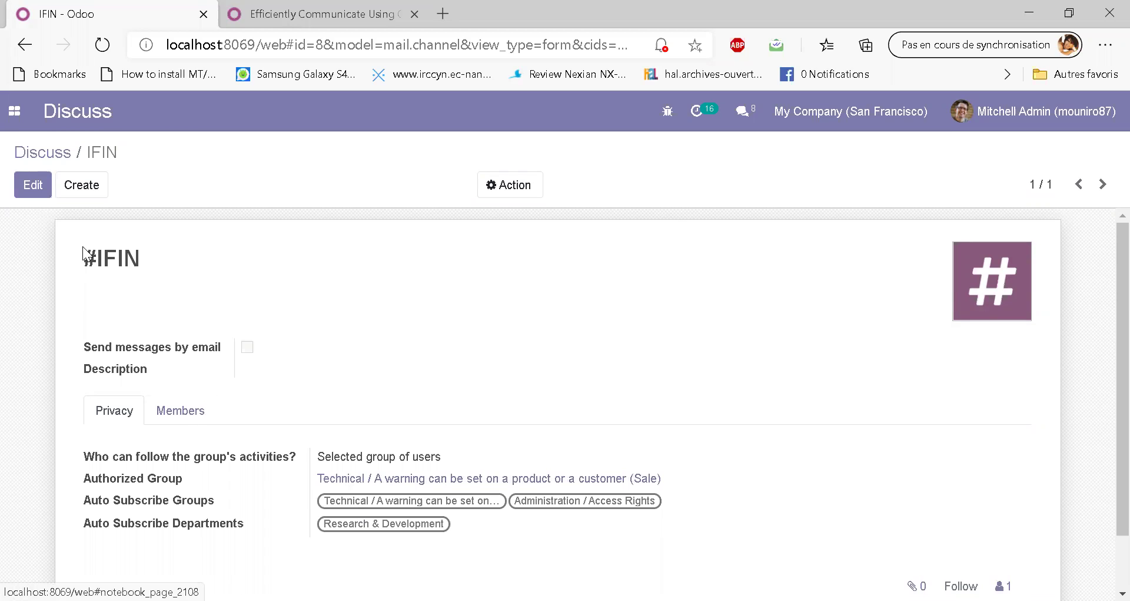
# - Go back to the Discuss channel list and invite the demo user to the SUpmti channel
pyautogui.click(42, 124)
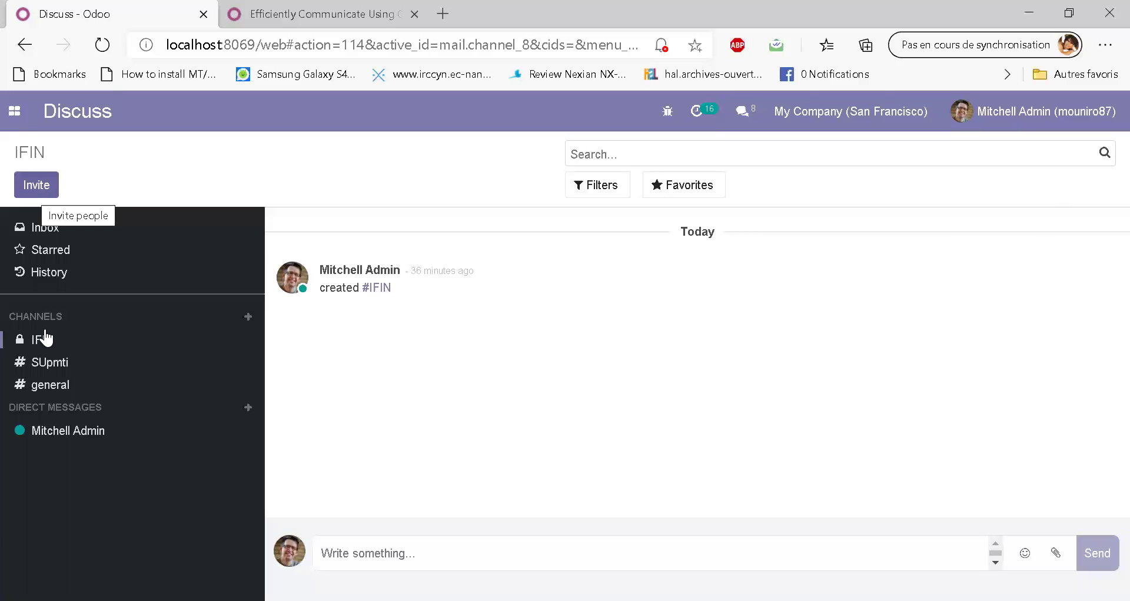
pyautogui.click(49, 361)
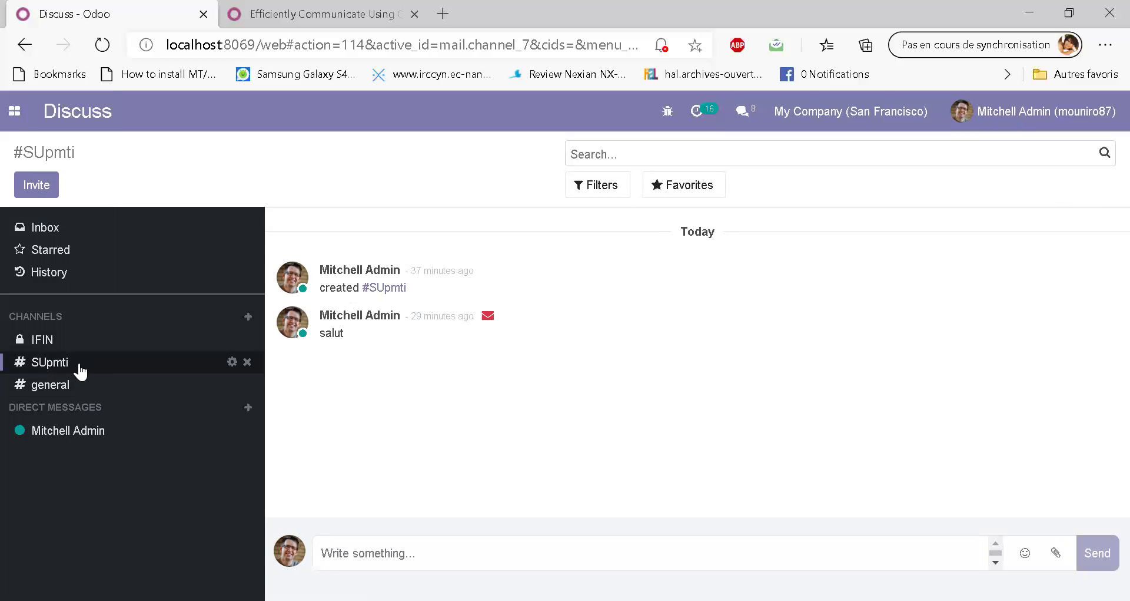
pyautogui.click(29, 189)
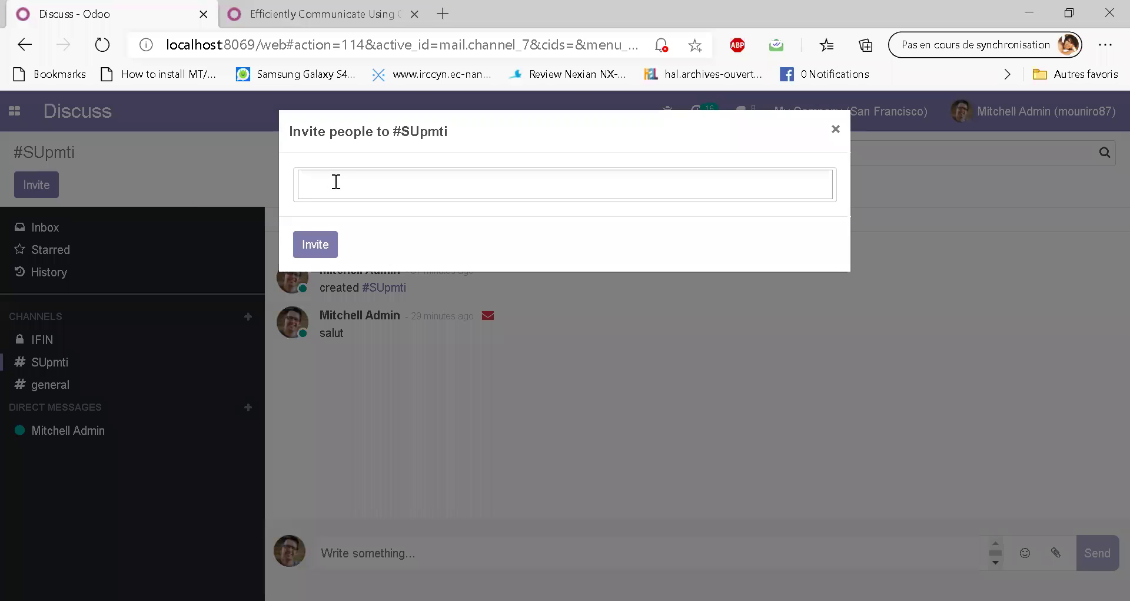
pyautogui.click(334, 184)
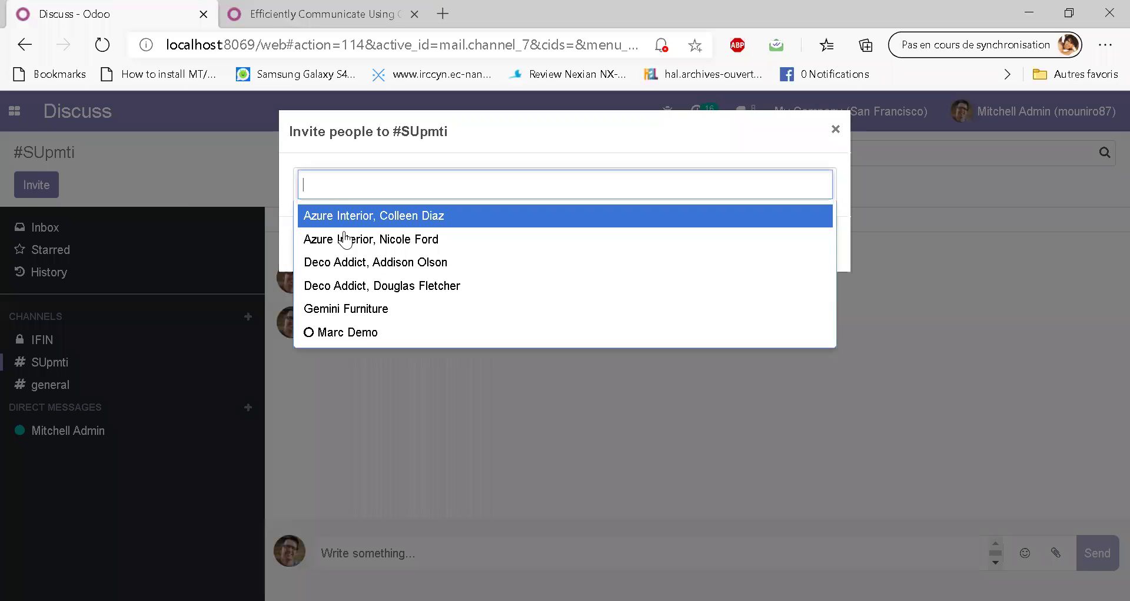
pyautogui.click(360, 332)
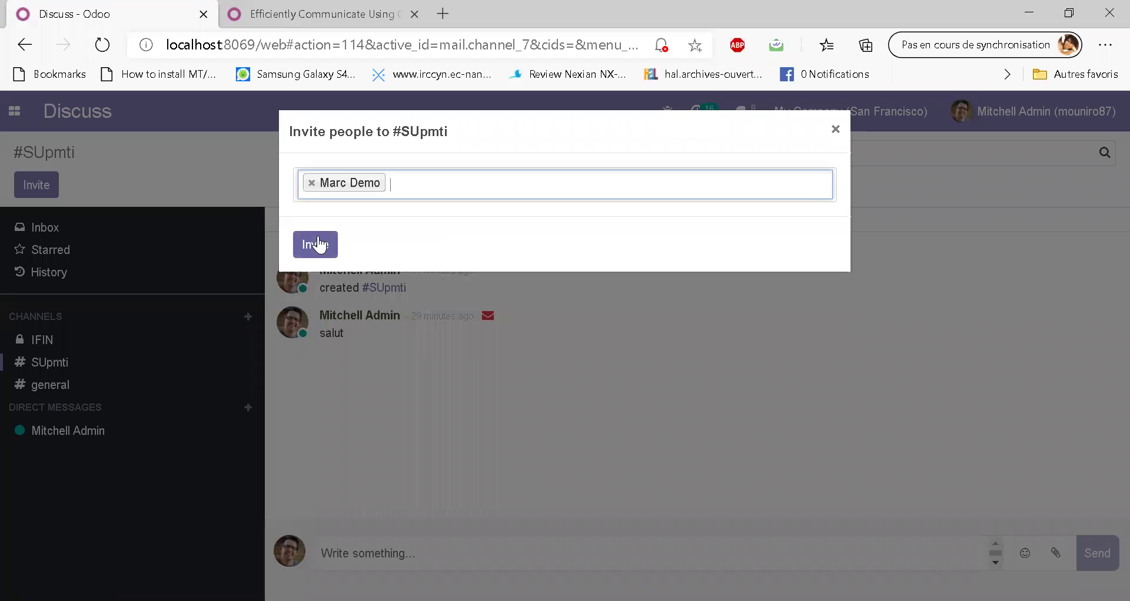
pyautogui.click(408, 188)
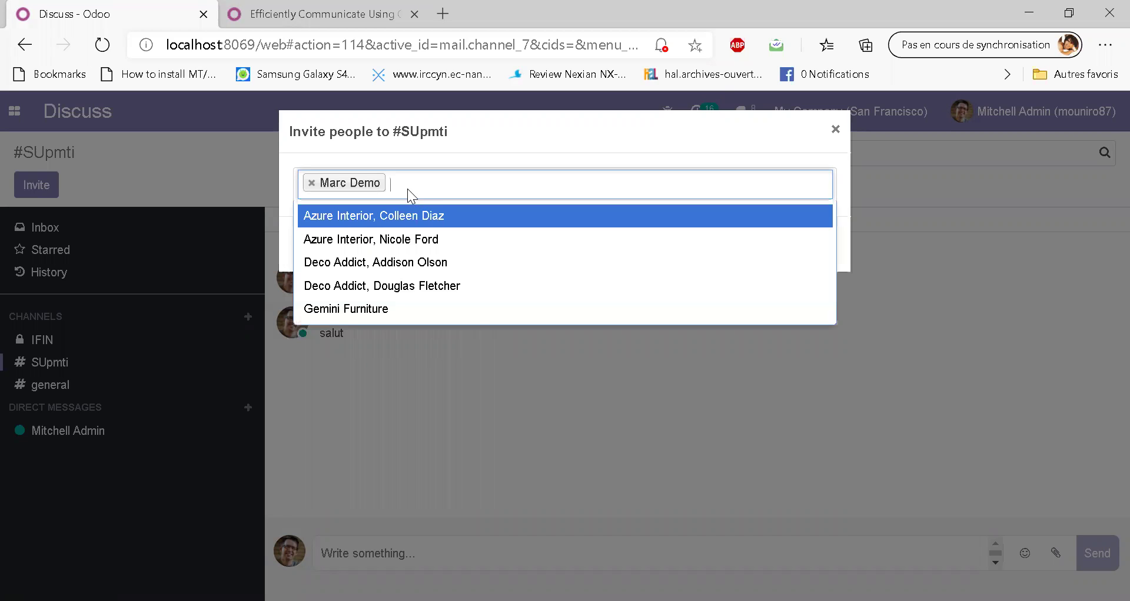
pyautogui.click(393, 218)
pyautogui.click(306, 247)
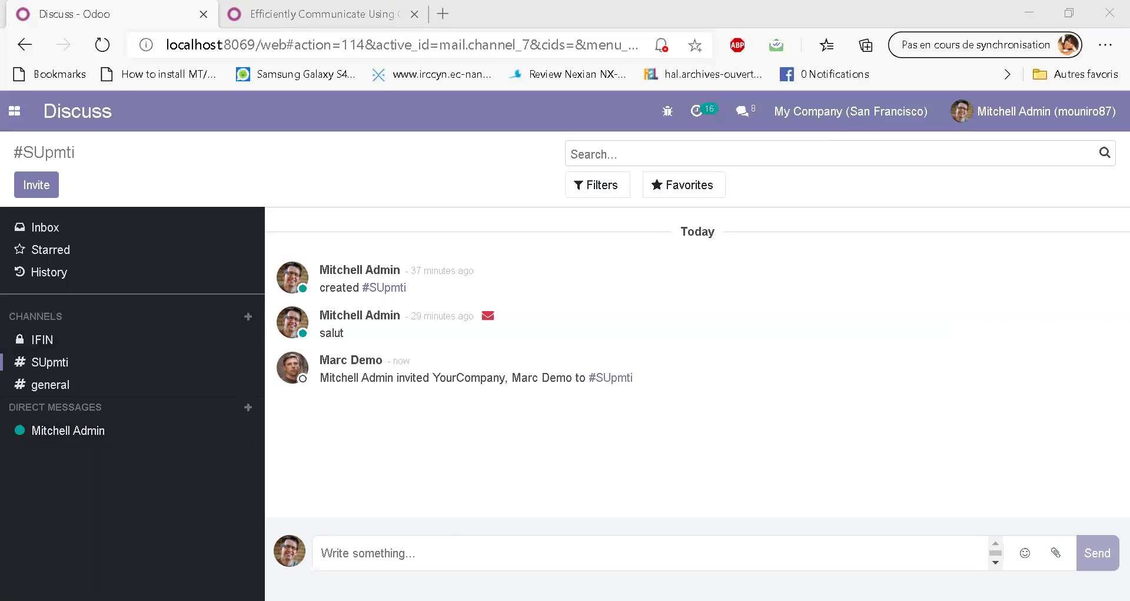
# - Edit the SUpmti channel's settings to enable Moderate this channel and display its moderation options
pyautogui.click(155, 367)
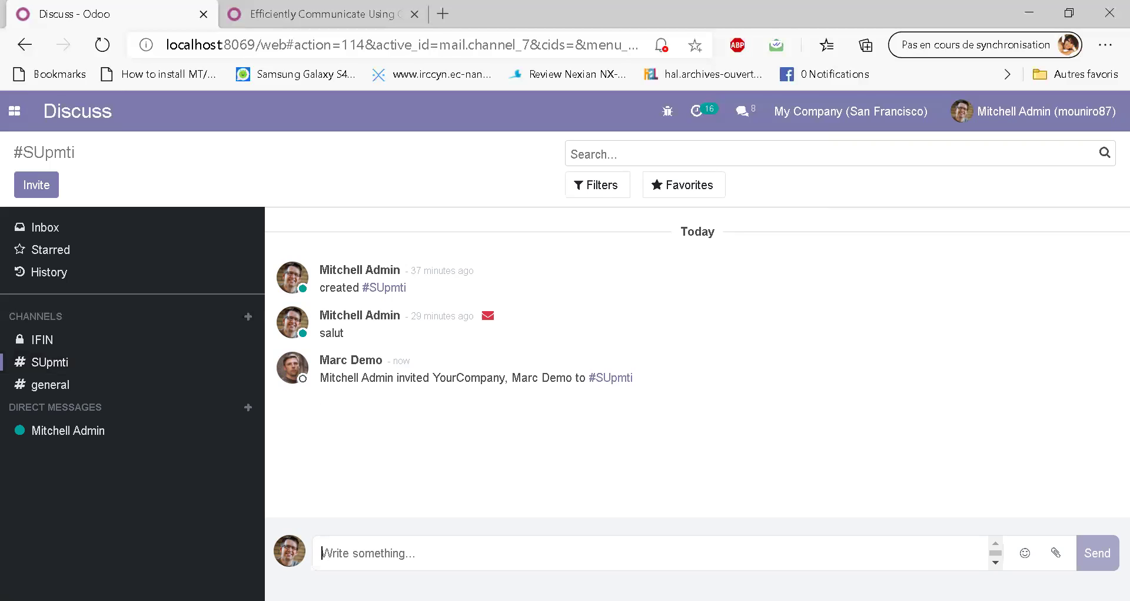
pyautogui.click(232, 362)
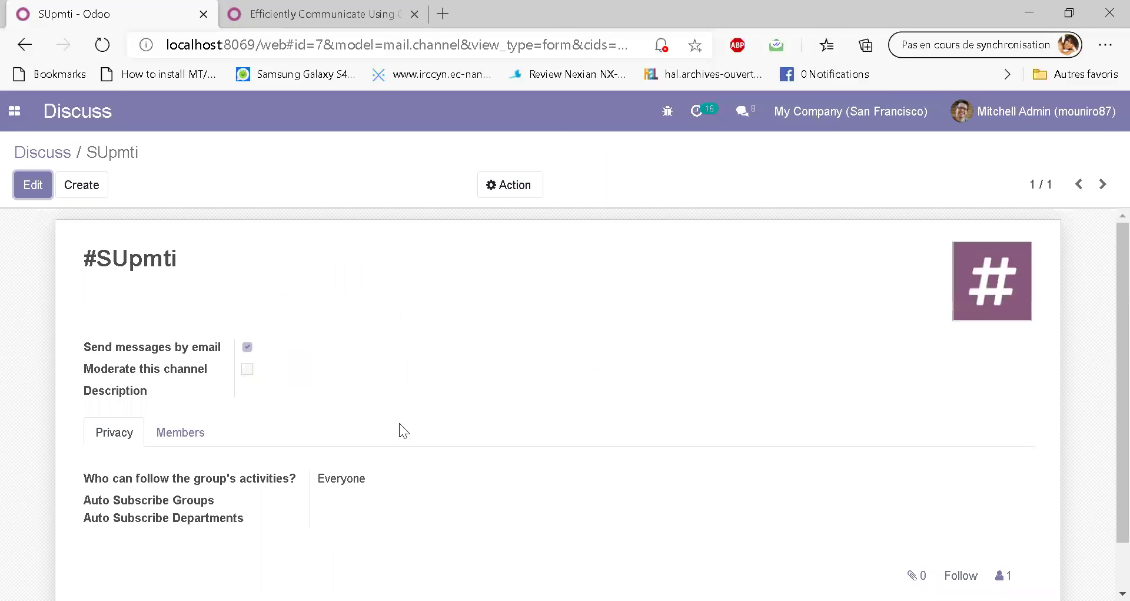
pyautogui.click(33, 184)
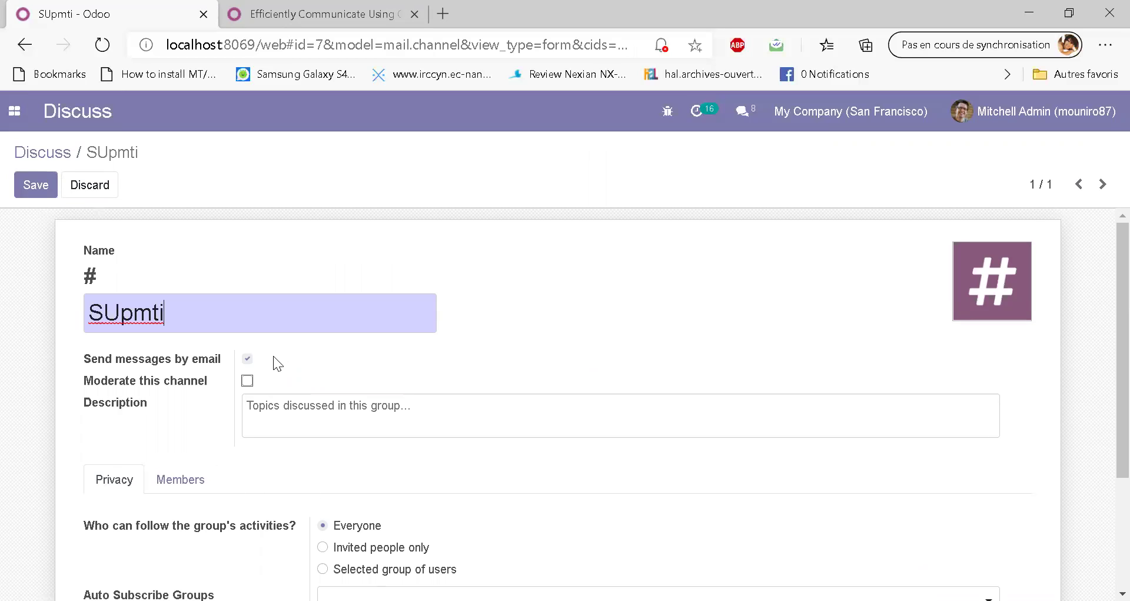
pyautogui.click(241, 382)
pyautogui.click(248, 381)
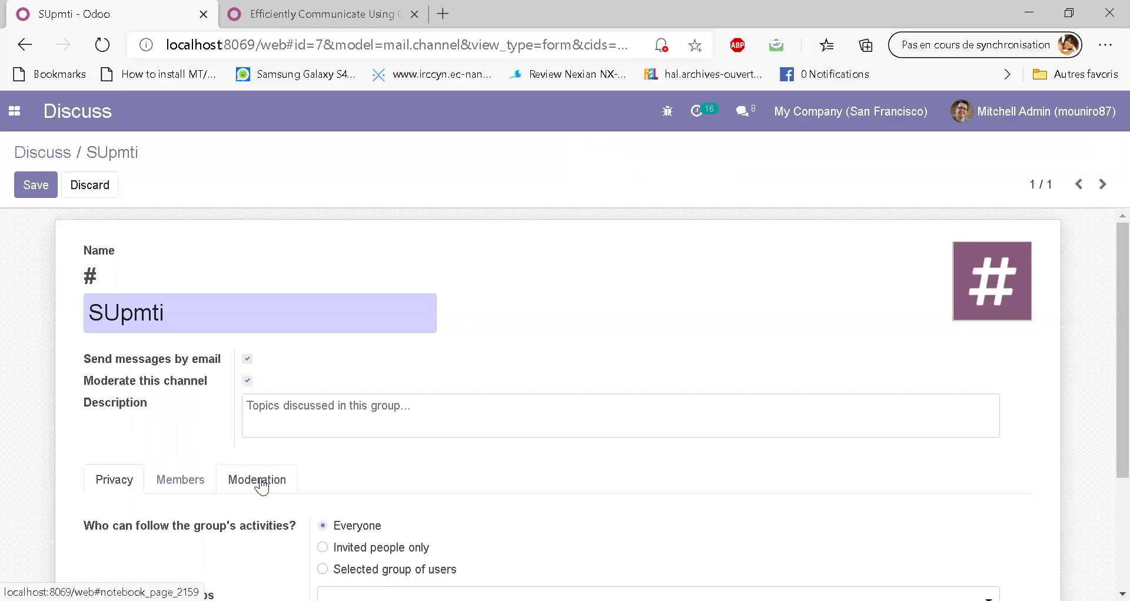
pyautogui.click(259, 493)
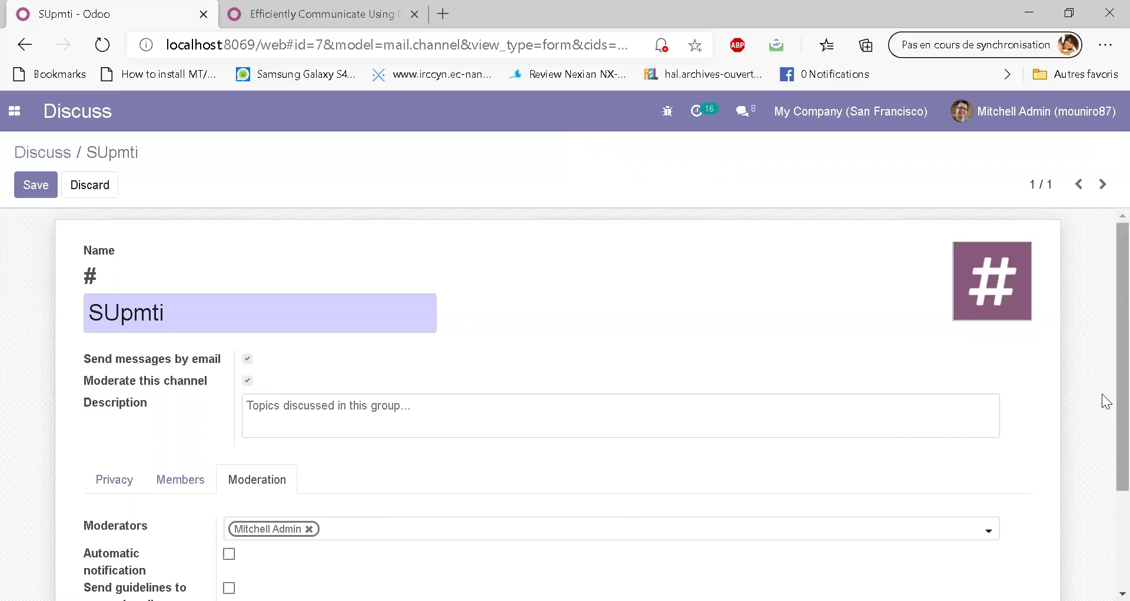
# - Add the first suggested user as a second moderator of the SUpmti channel and check the channel's member list
pyautogui.scroll(-3, 1102, 393)
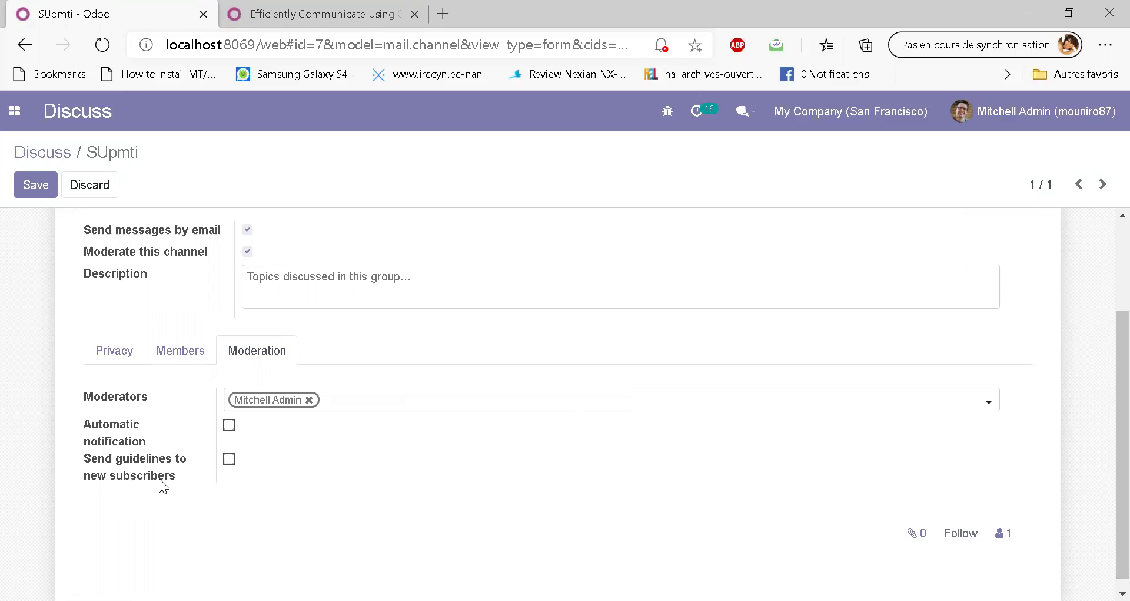
pyautogui.moveTo(164, 477)
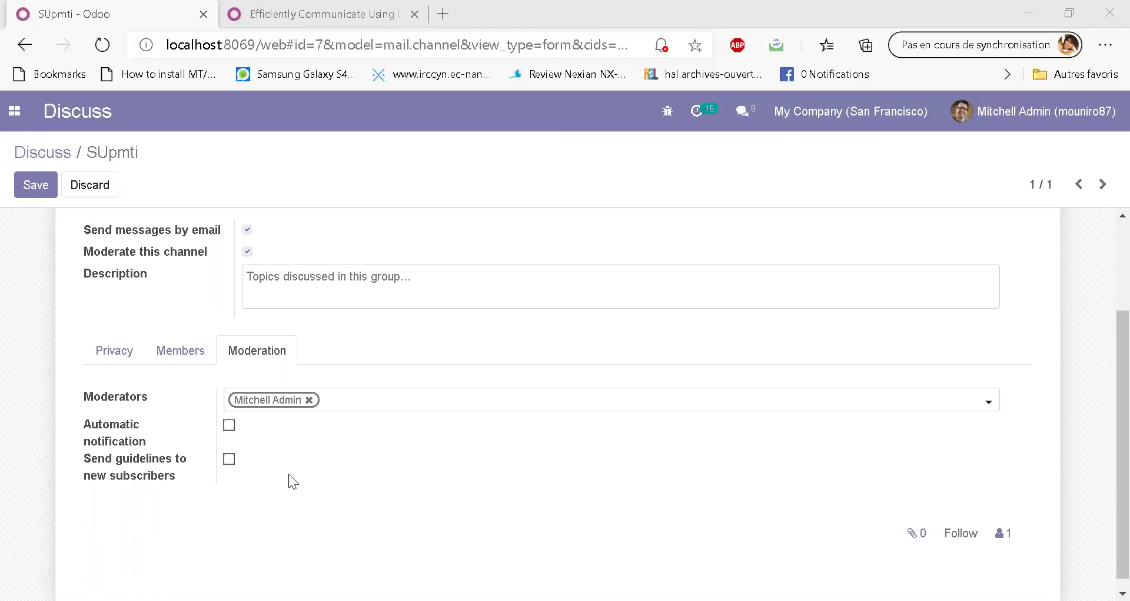
pyautogui.click(356, 406)
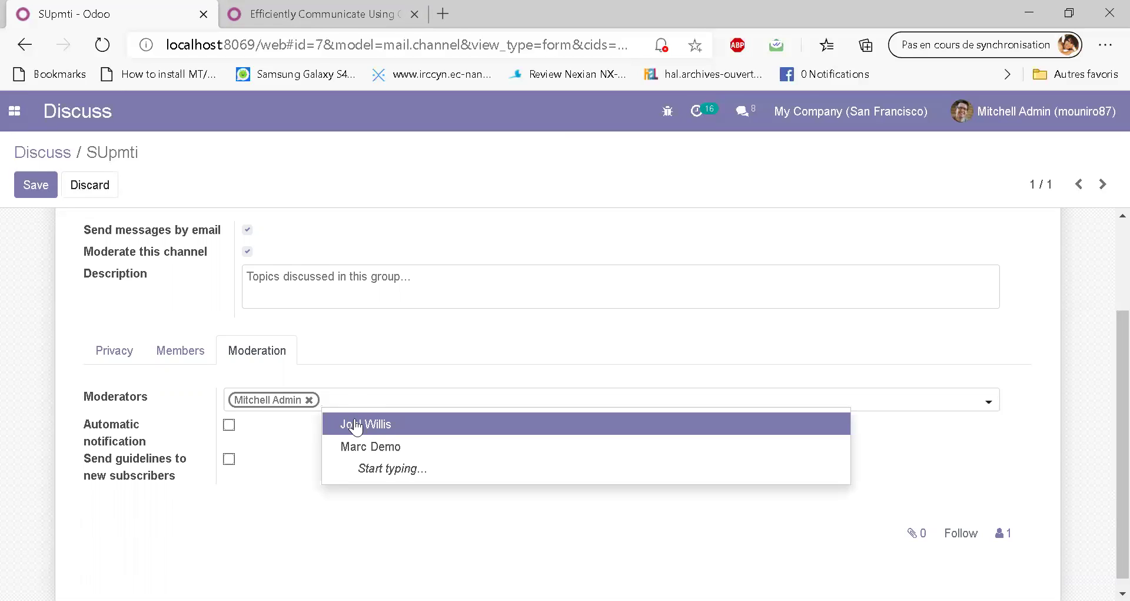
pyautogui.click(355, 429)
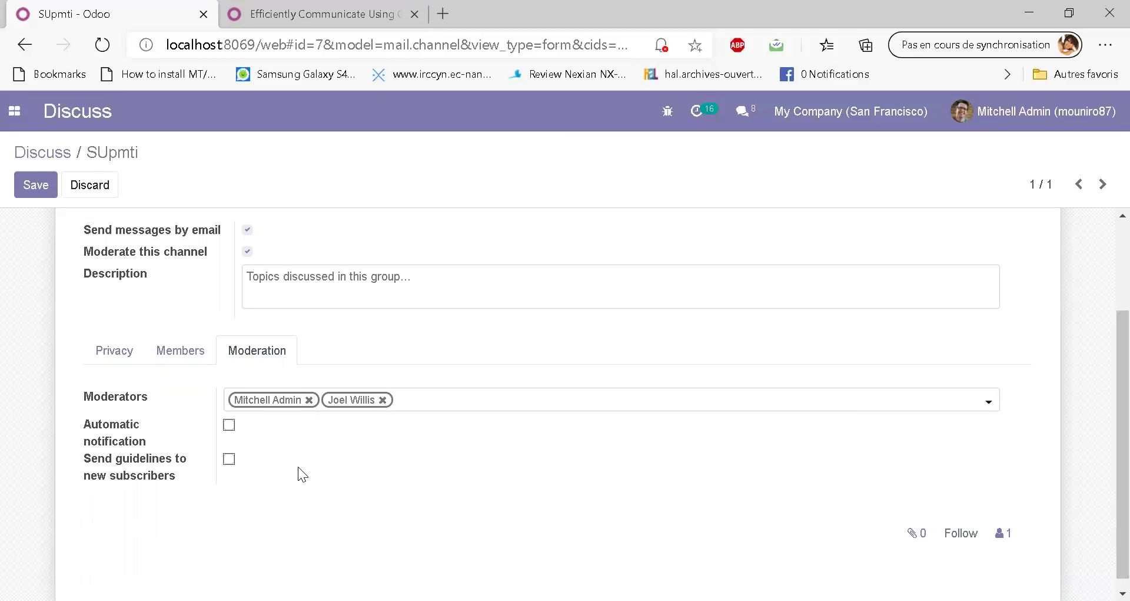
pyautogui.click(193, 359)
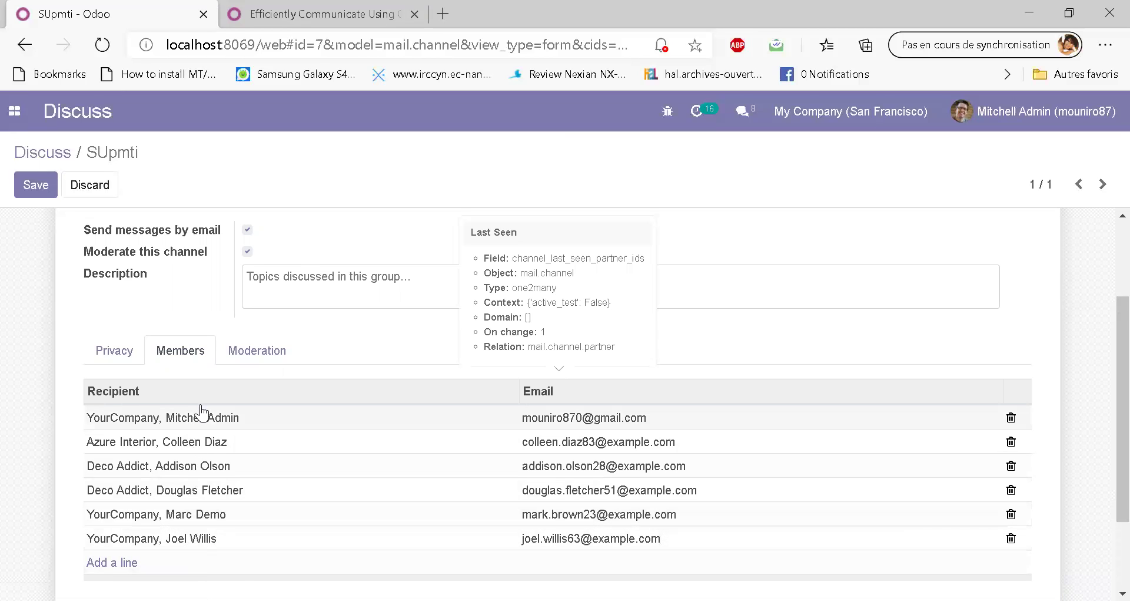
pyautogui.click(242, 359)
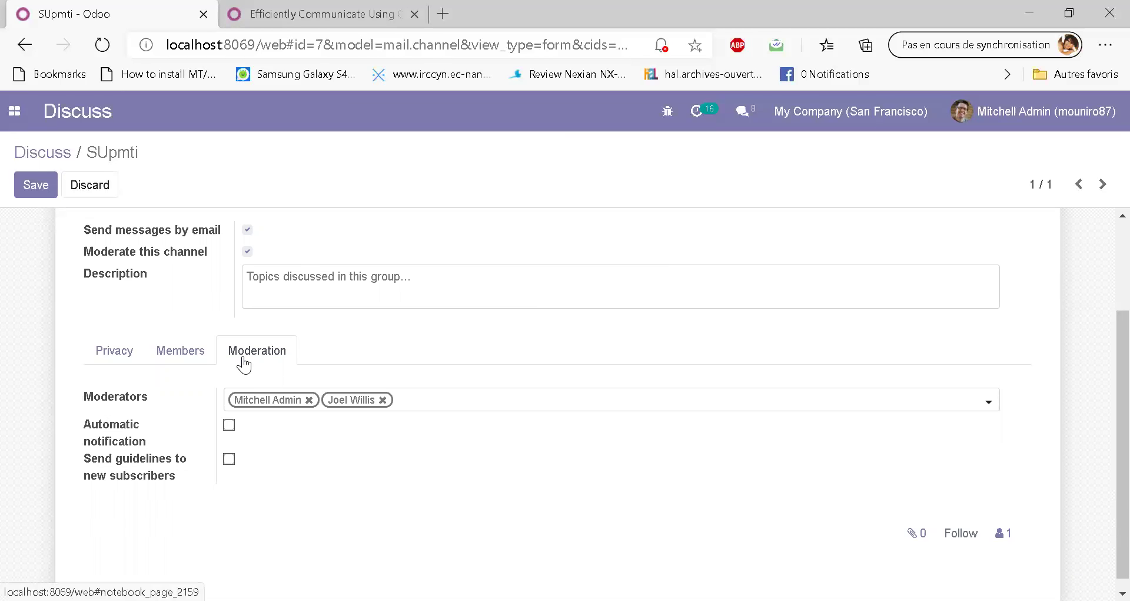
# - Enable Automatic notification and Send guidelines to new subscribers in the moderation options, and save the SUpmti channel
pyautogui.click(229, 424)
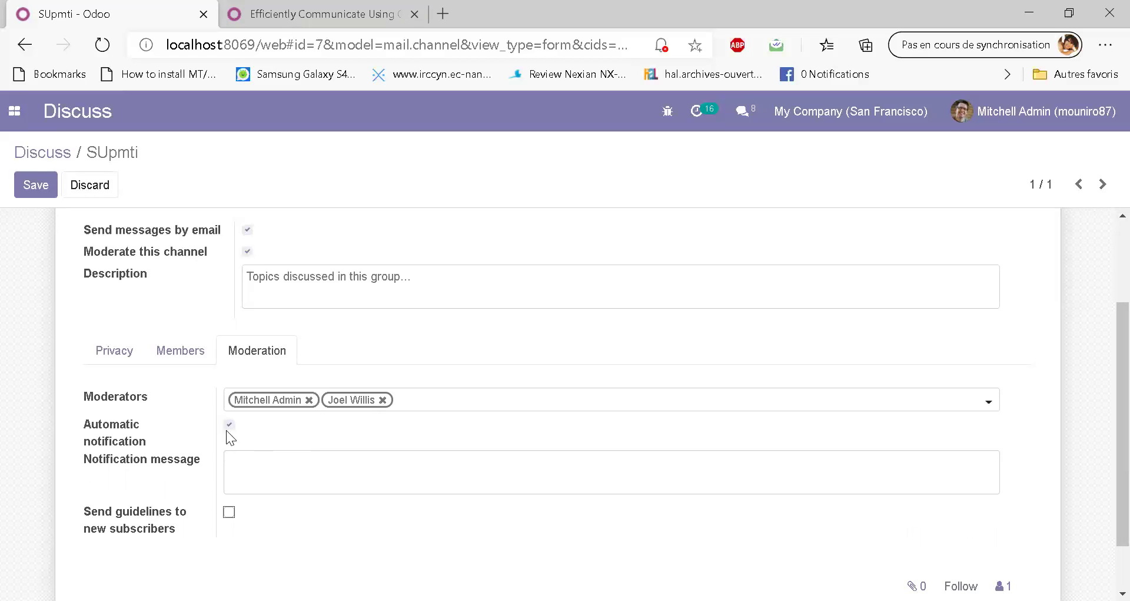
pyautogui.moveTo(189, 439)
pyautogui.click(230, 511)
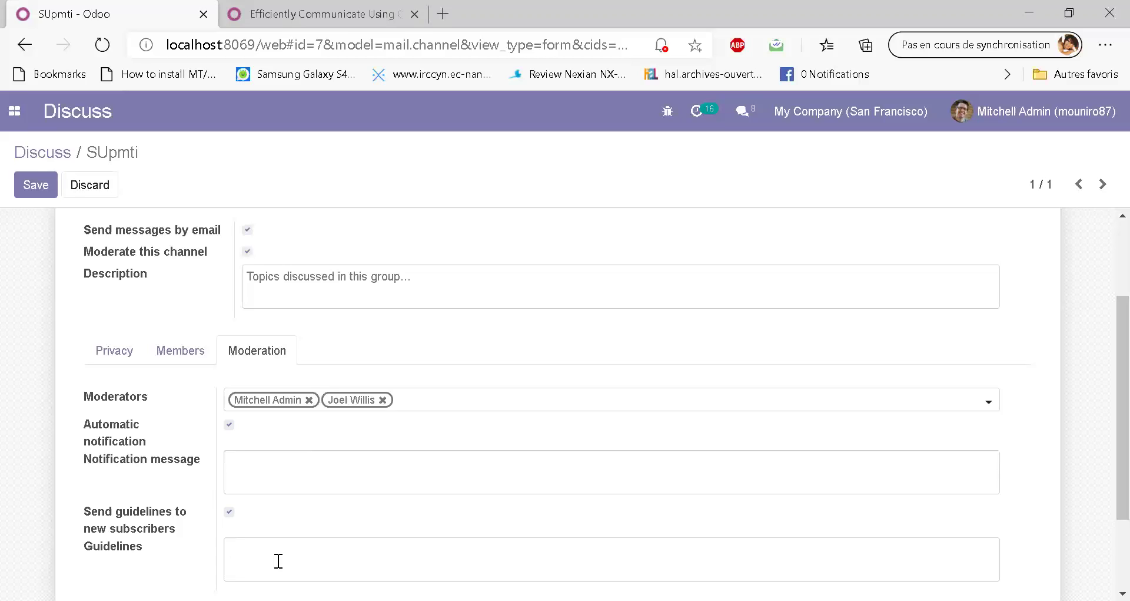
pyautogui.scroll(-1, 1106, 477)
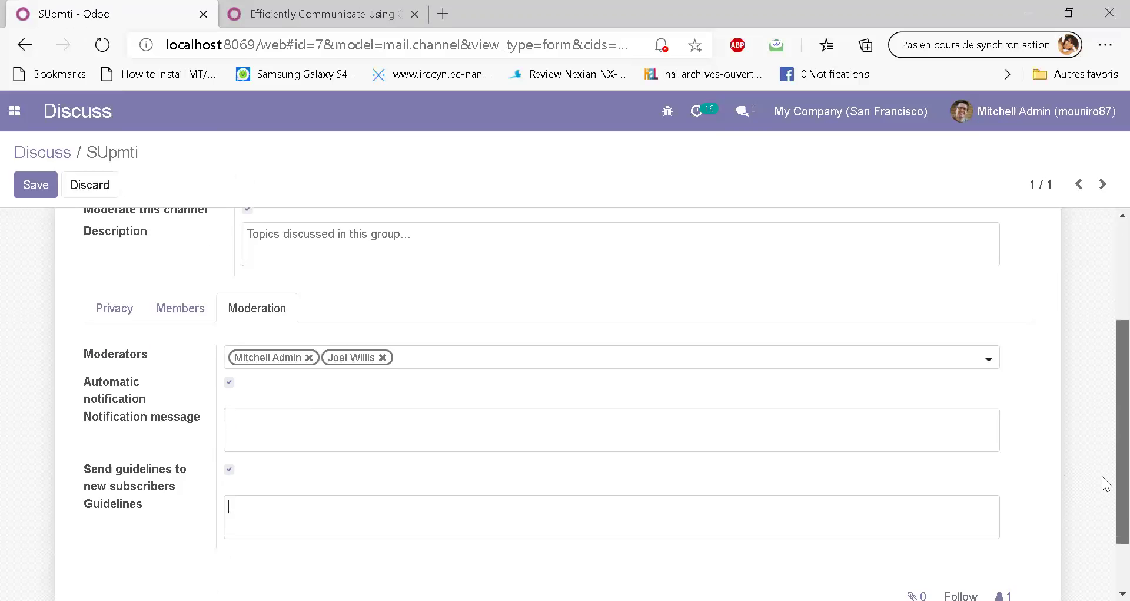
pyautogui.scroll(-1, 1103, 475)
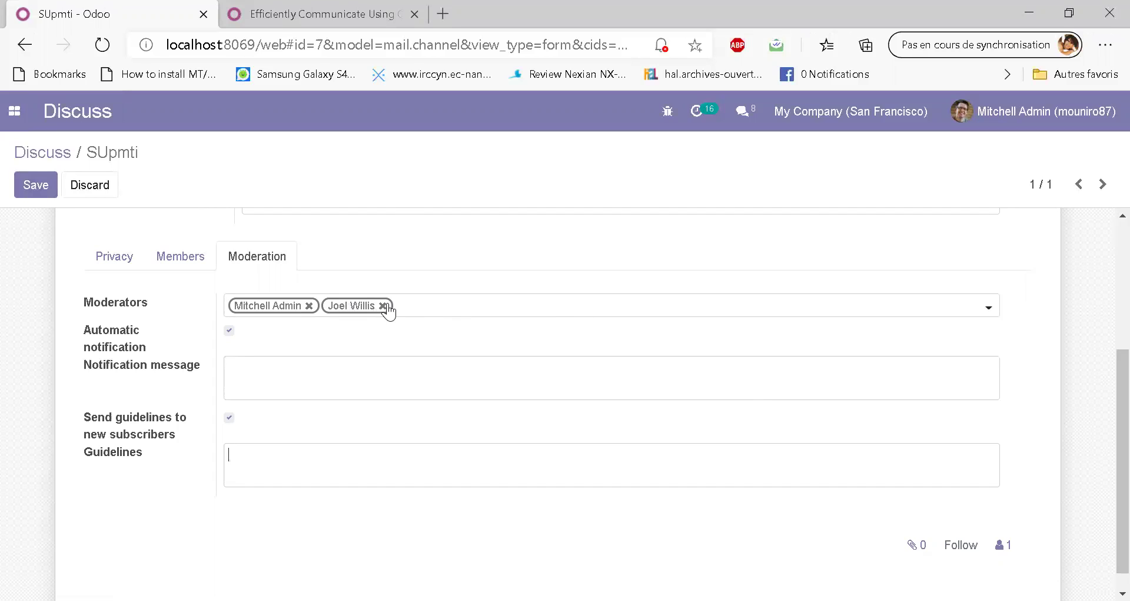
pyautogui.click(25, 188)
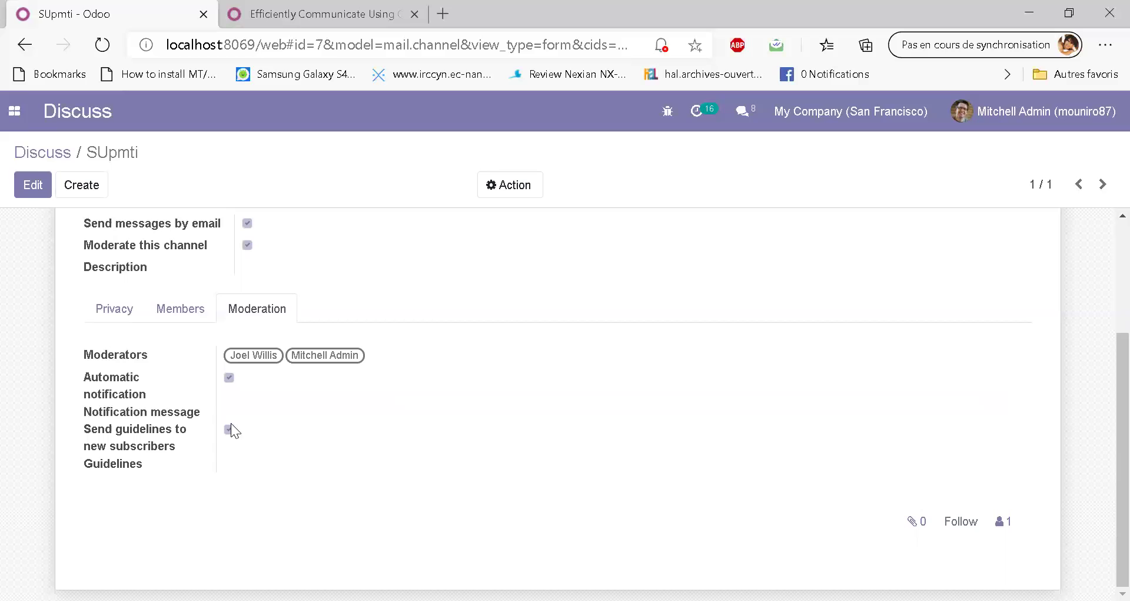
# - Return to the SUpmti conversation, post "bonjour supmti", and review the email delivery details of that message without resending
pyautogui.click(56, 116)
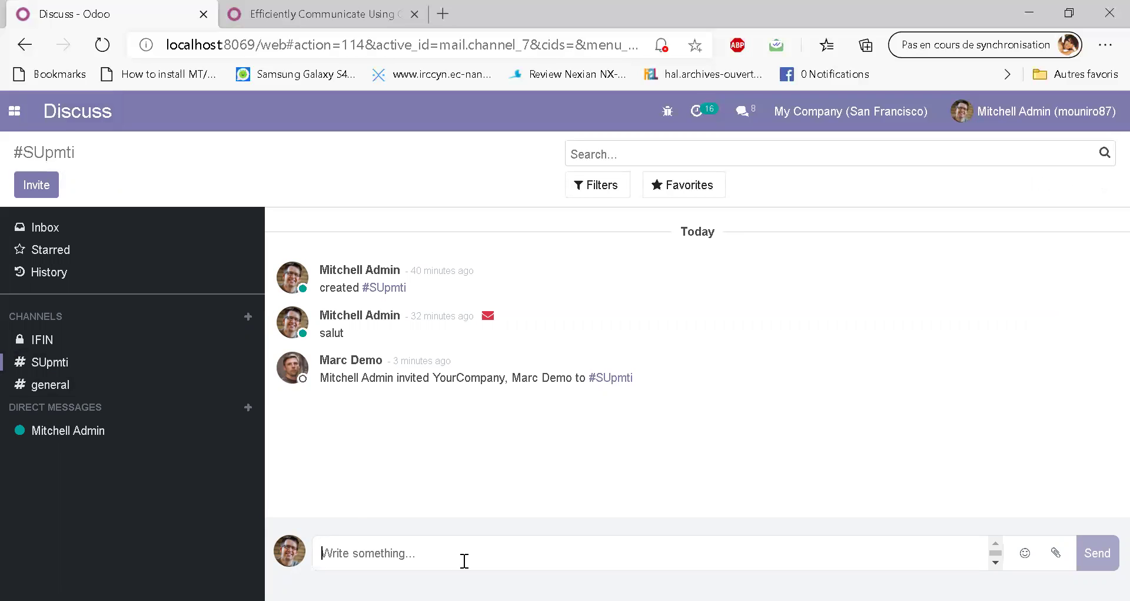
pyautogui.write('salu')
pyautogui.press('BackSpace')
pyautogui.press('BackSpace')
pyautogui.press('BackSpace')
pyautogui.press('BackSpace')
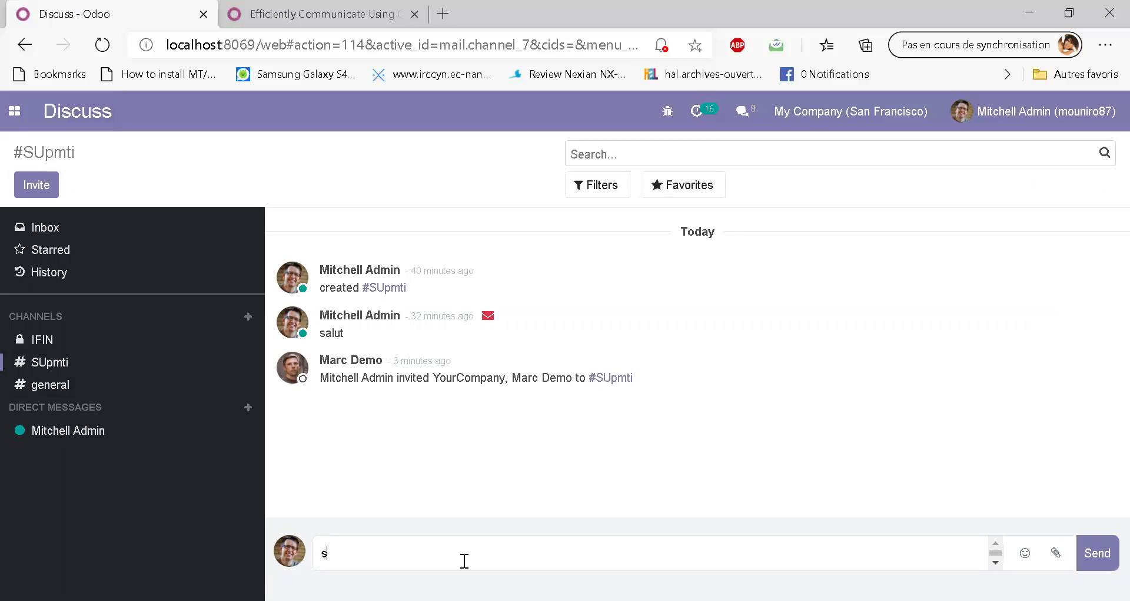
pyautogui.write('bonjour supmti')
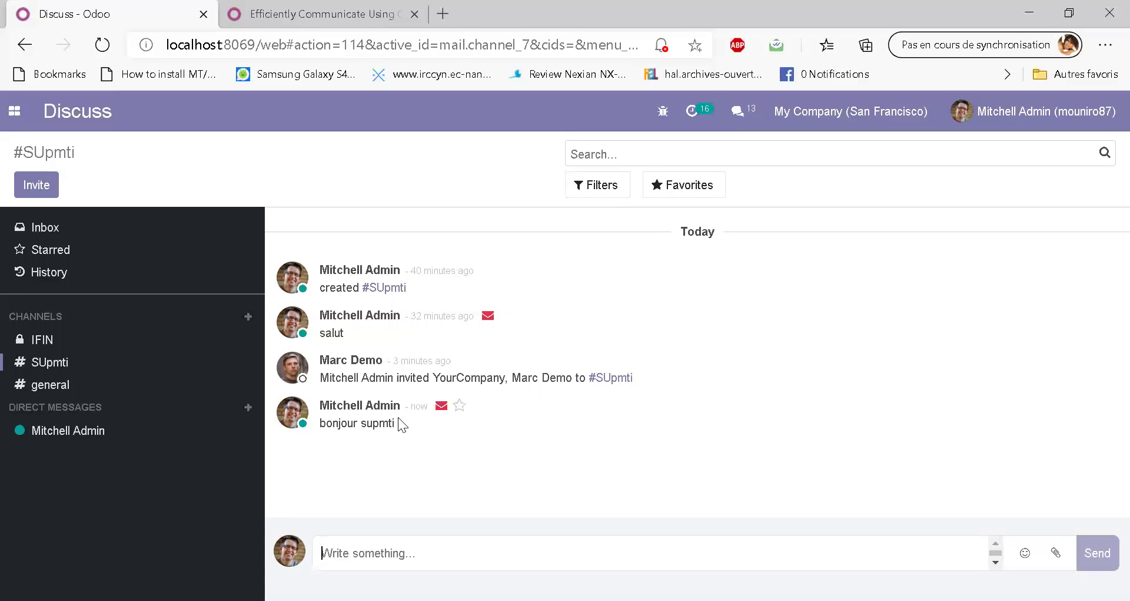
pyautogui.click(441, 406)
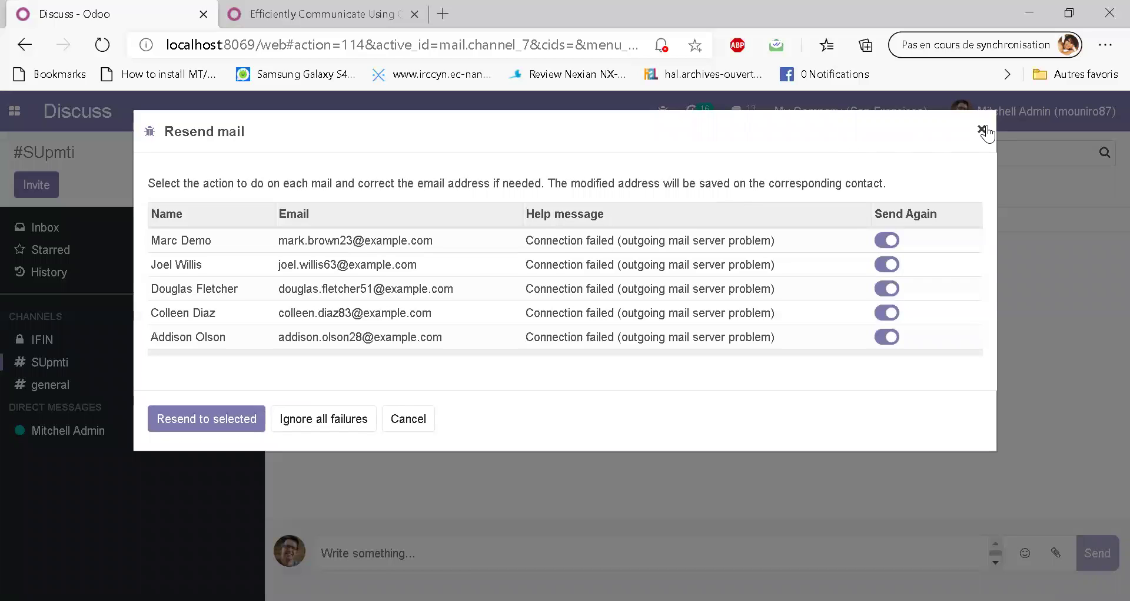
pyautogui.click(982, 129)
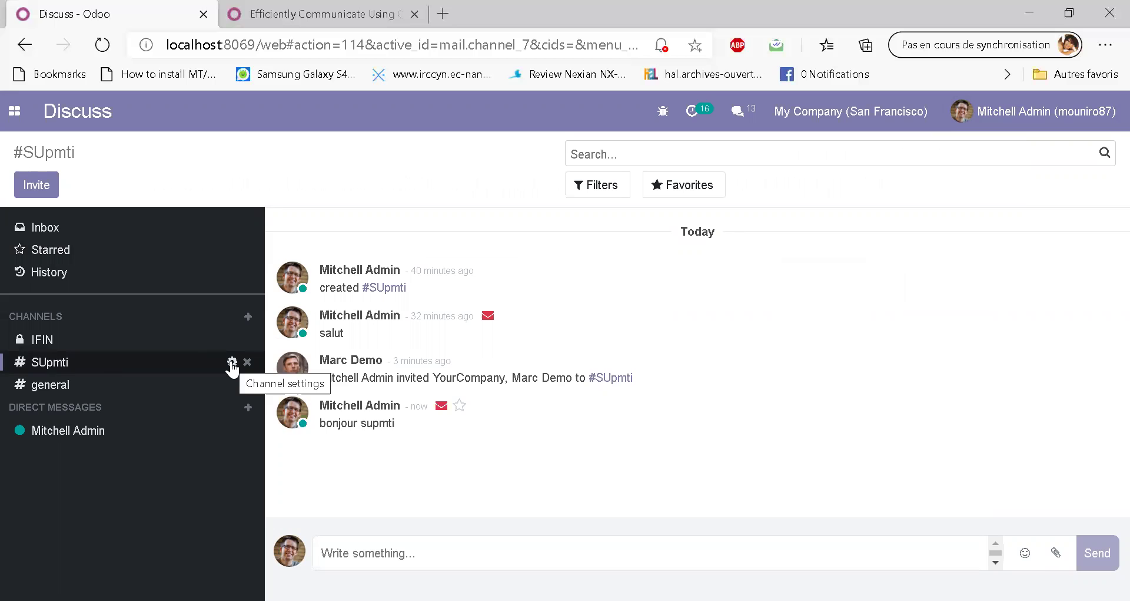
# - Edit the SUpmti channel's settings to remove the administrator from its moderators, and save the channel
pyautogui.click(231, 363)
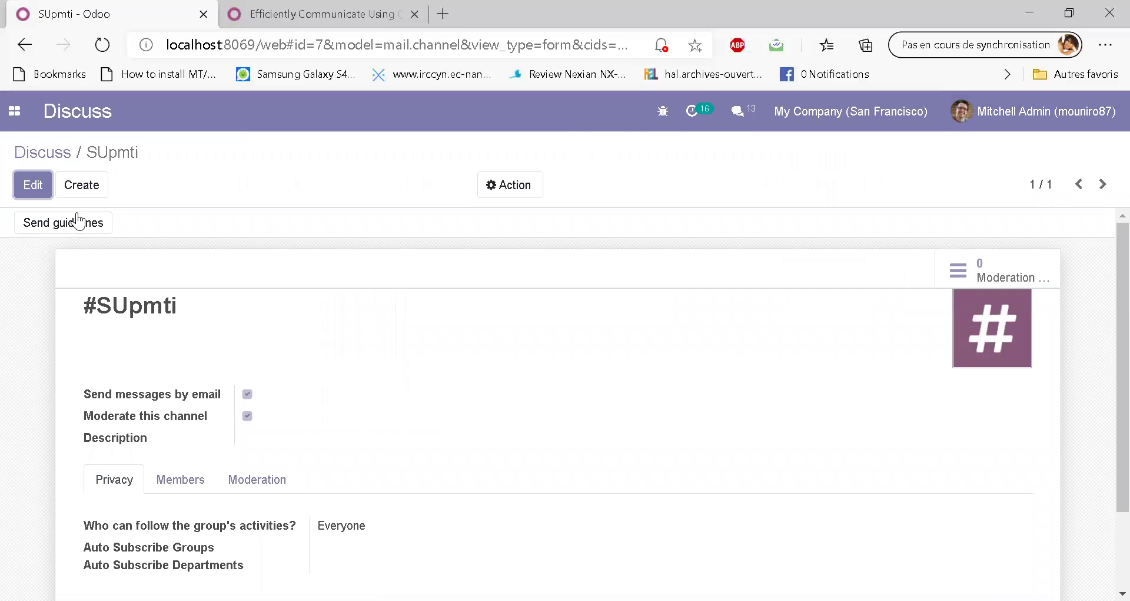
pyautogui.click(33, 185)
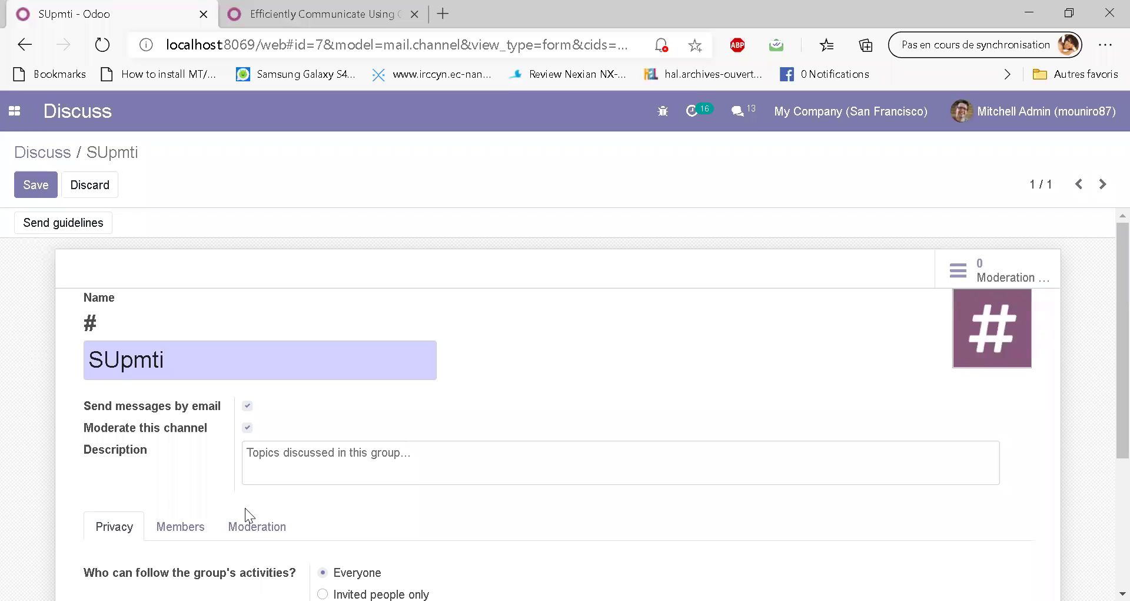
pyautogui.click(257, 526)
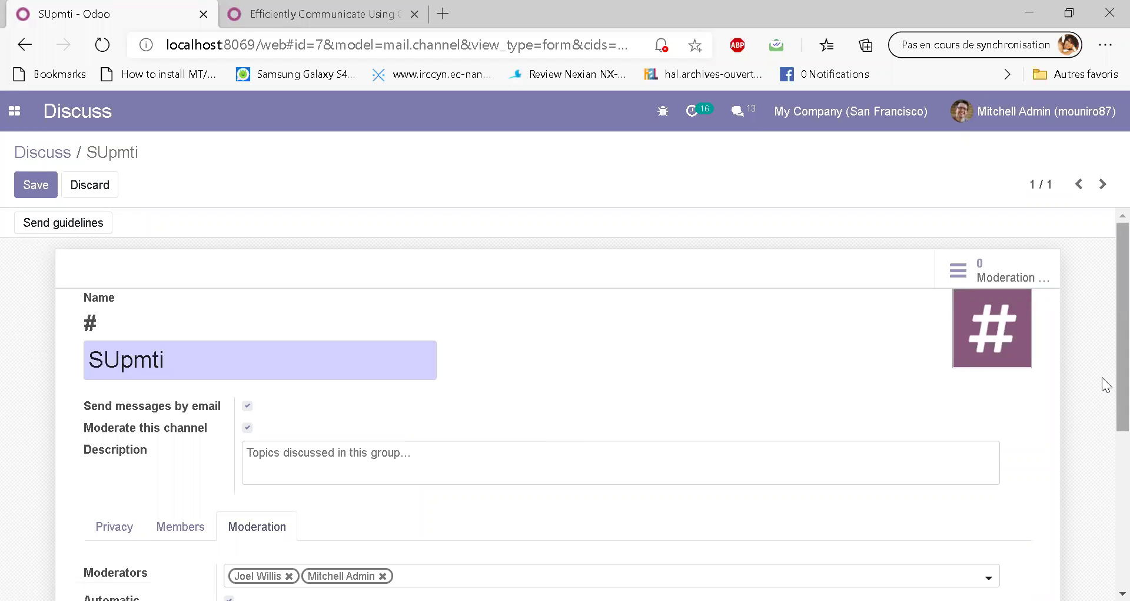
pyautogui.scroll(-2, 1106, 453)
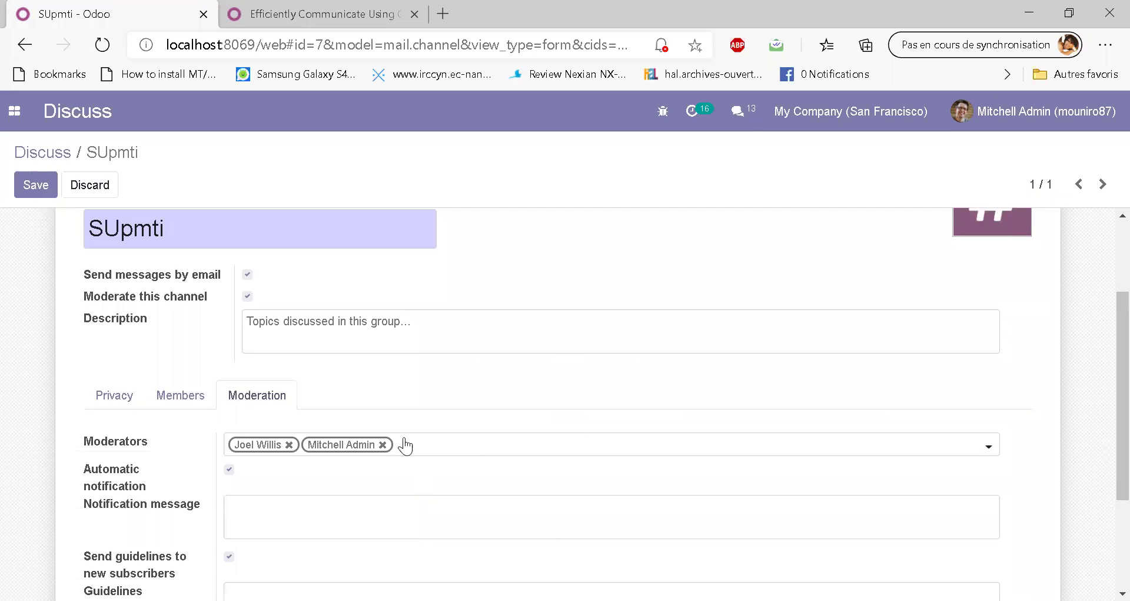
pyautogui.click(383, 445)
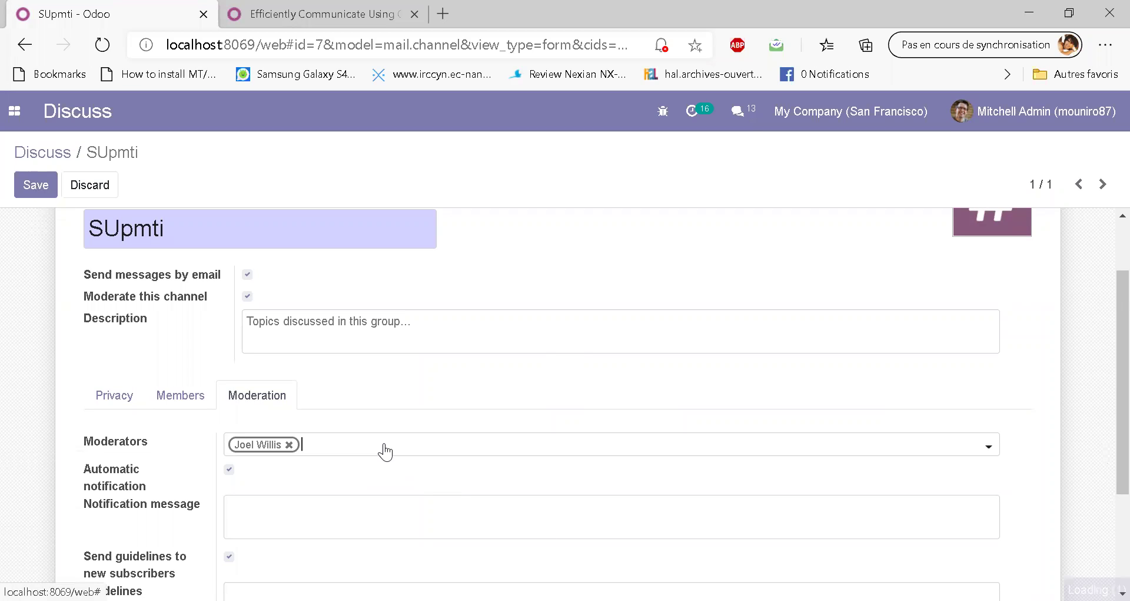
pyautogui.click(30, 175)
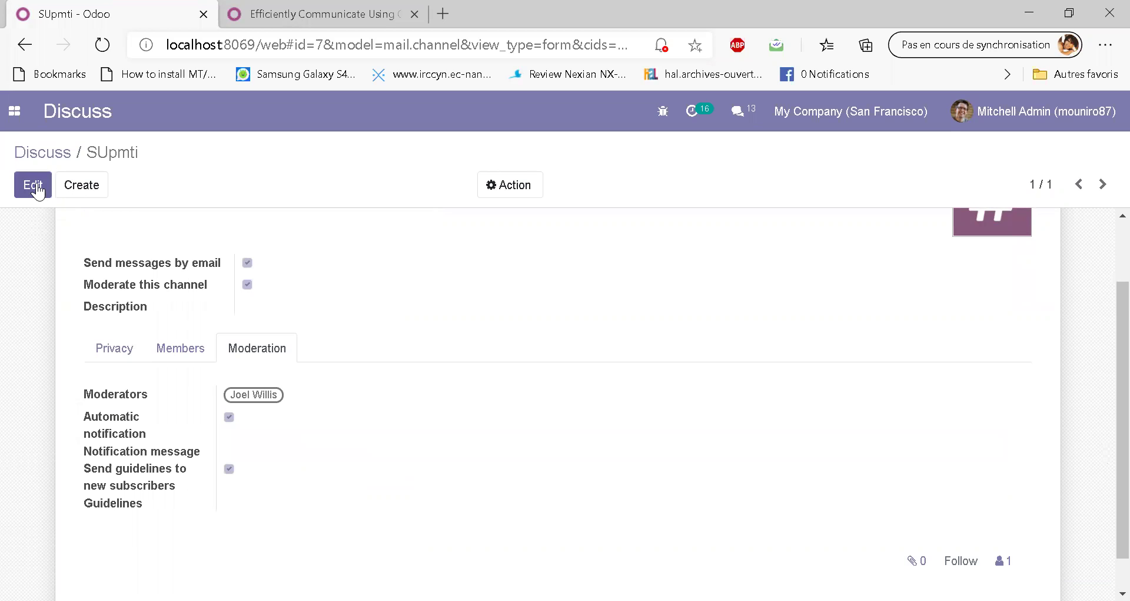
# - Go back to the SUpmti conversation, post "bonsoir à nouveau", and check the message's moderation status
pyautogui.click(57, 125)
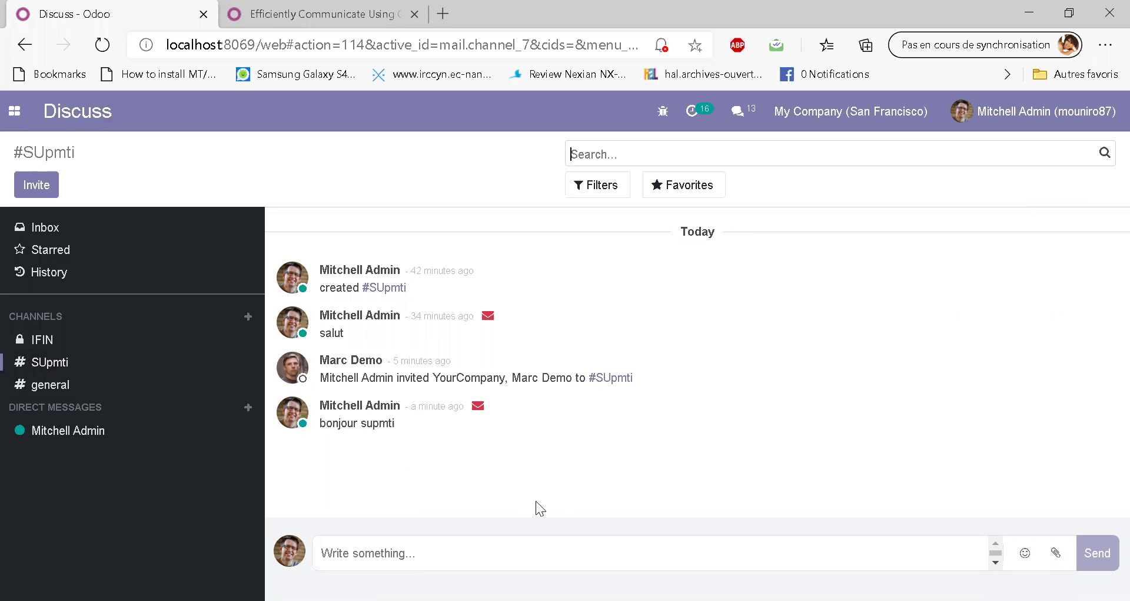
pyautogui.click(513, 542)
pyautogui.write('b')
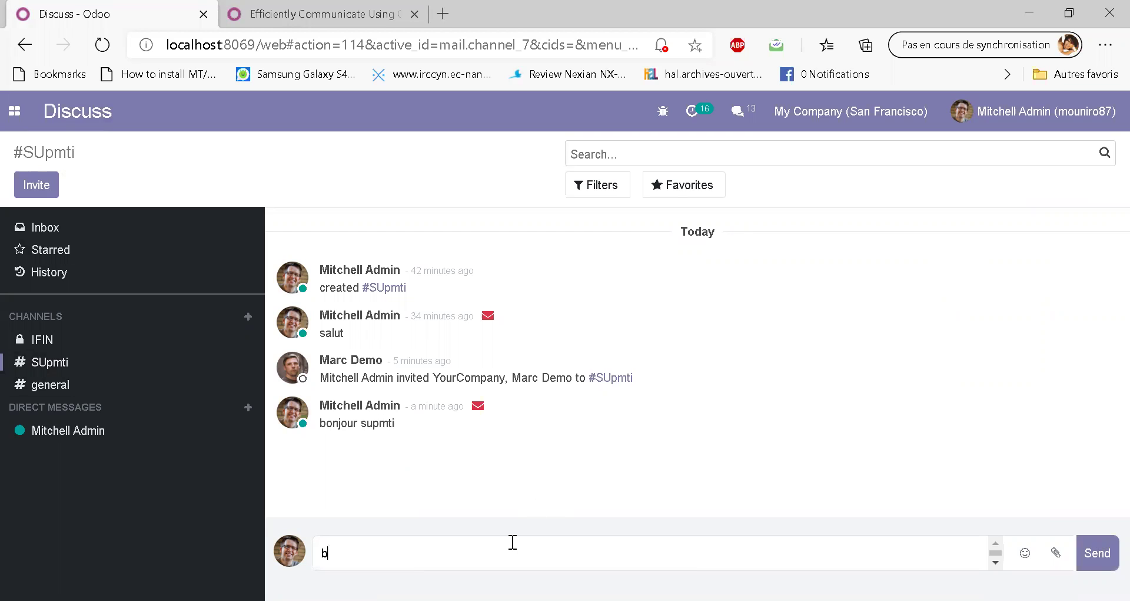
pyautogui.write('onsoir à nouveau')
pyautogui.press('Return')
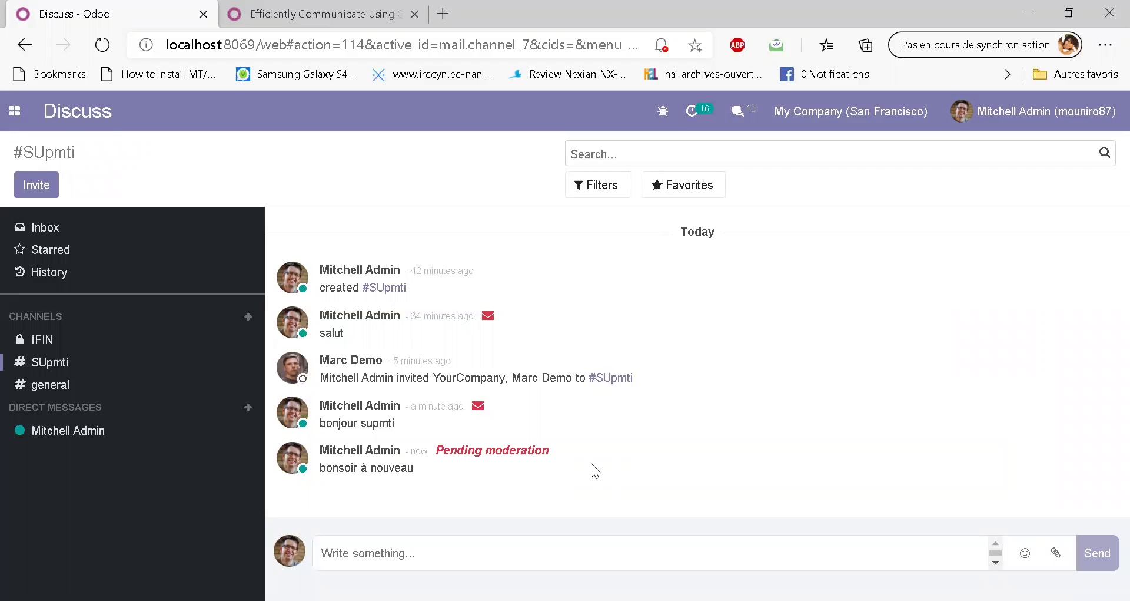
pyautogui.moveTo(550, 452); pyautogui.dragTo(440, 451)
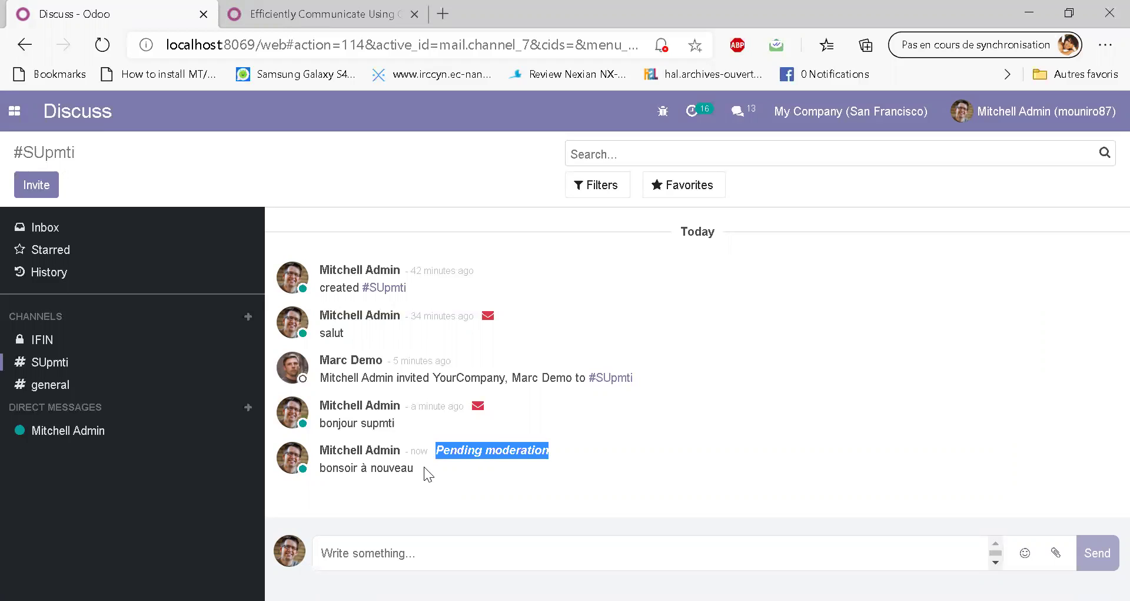
pyautogui.click(424, 467)
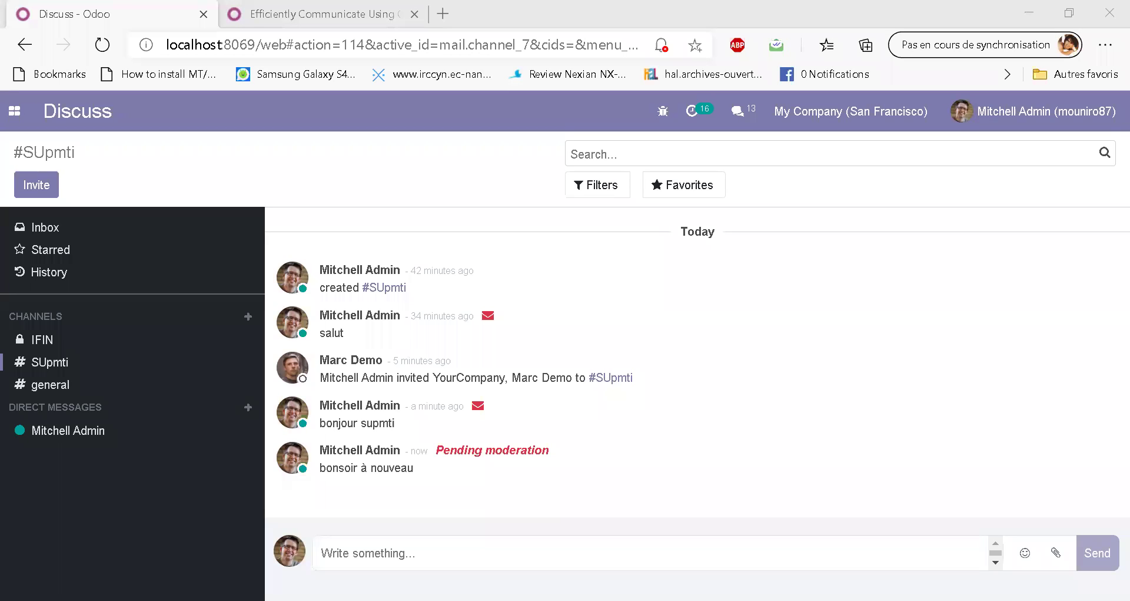
# - Switch to the lab PDF in Acrobat Reader and read the instructions on subscriber guidelines, moderator actions and the ban list
pyautogui.hotkey('alt', 'Tab')
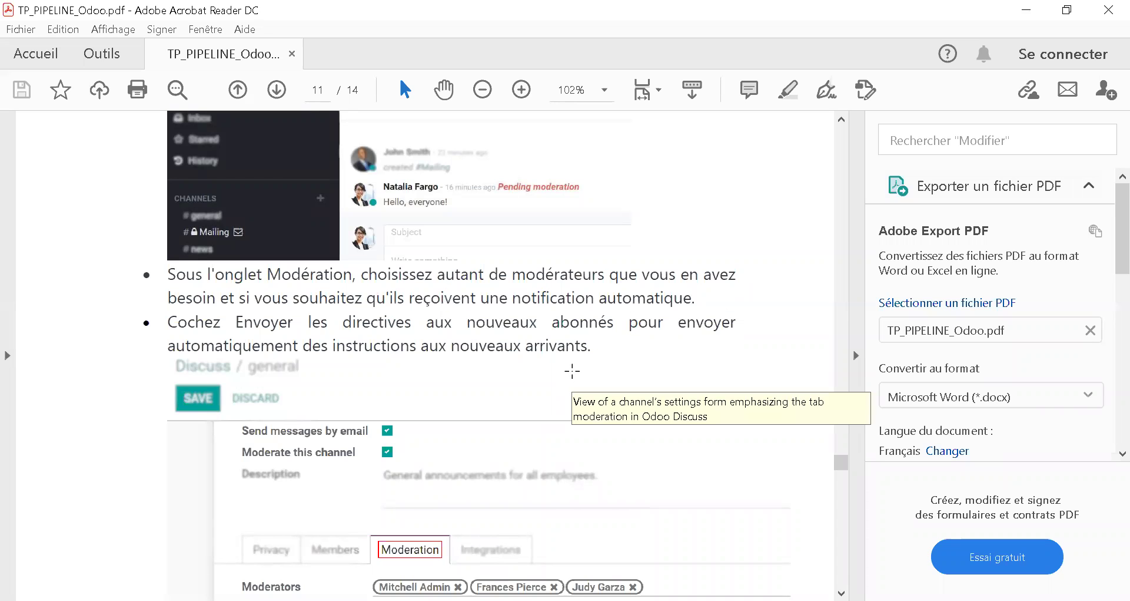
pyautogui.moveTo(592, 346); pyautogui.dragTo(196, 319)
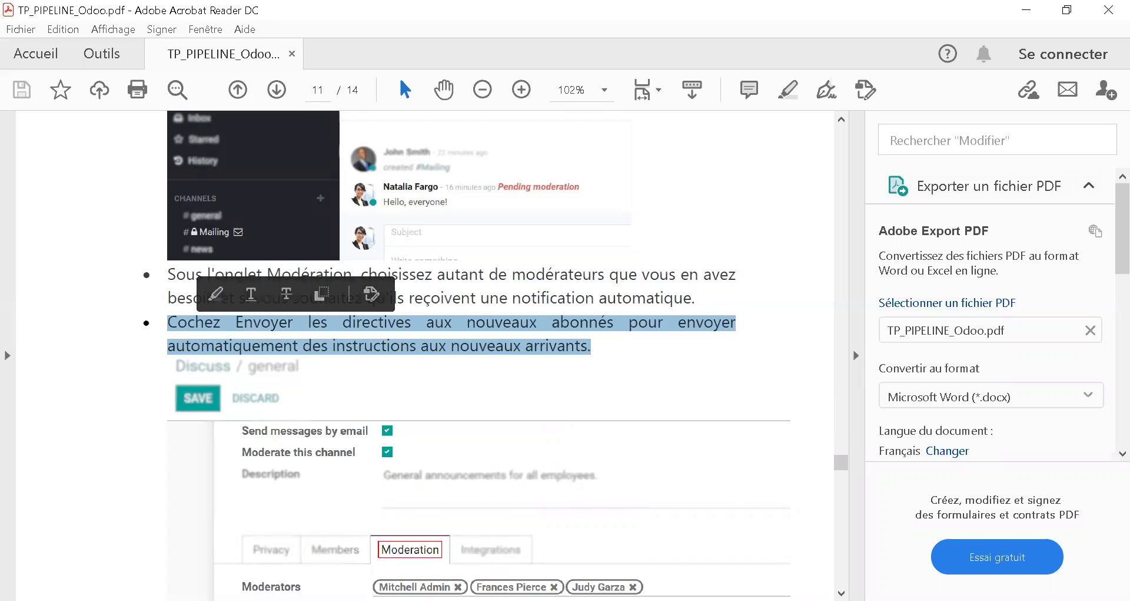
pyautogui.scroll(-3, 467, 355)
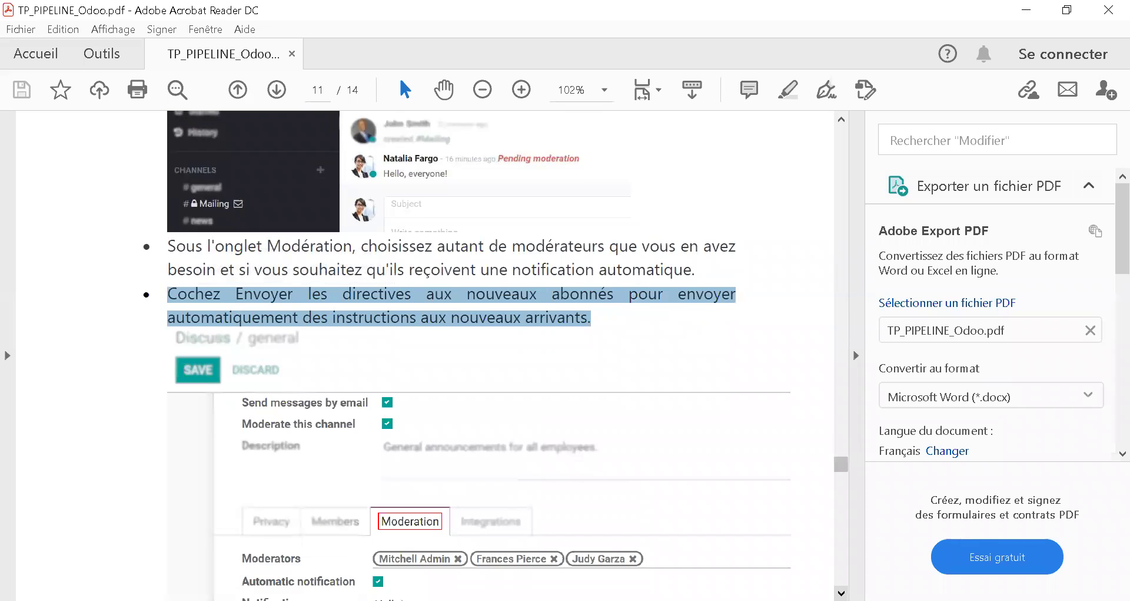
pyautogui.scroll(-4, 467, 355)
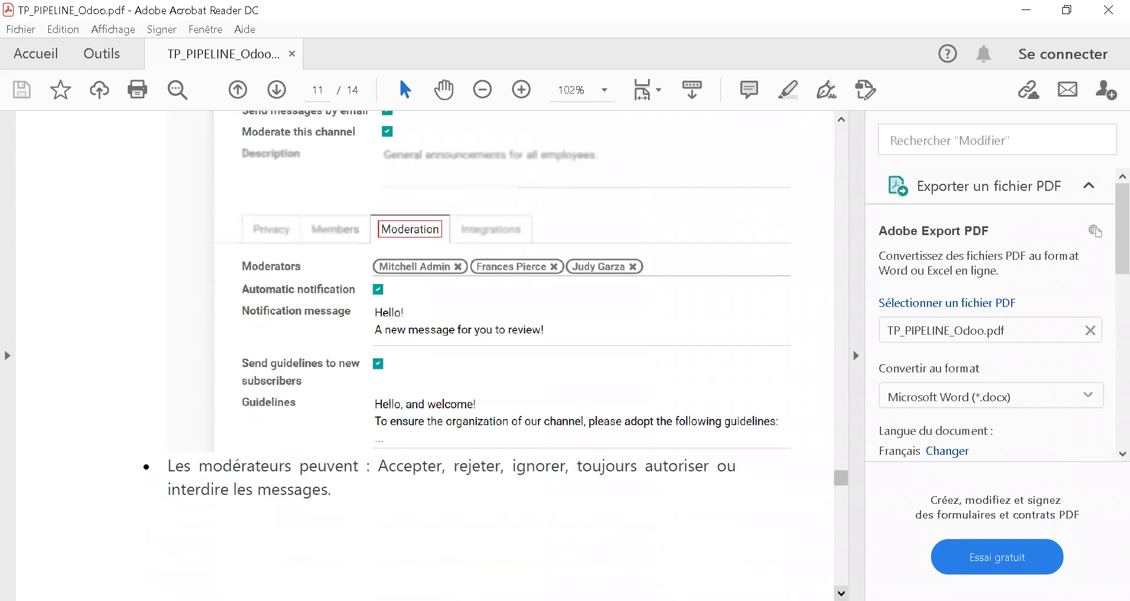
pyautogui.scroll(-1, 467, 355)
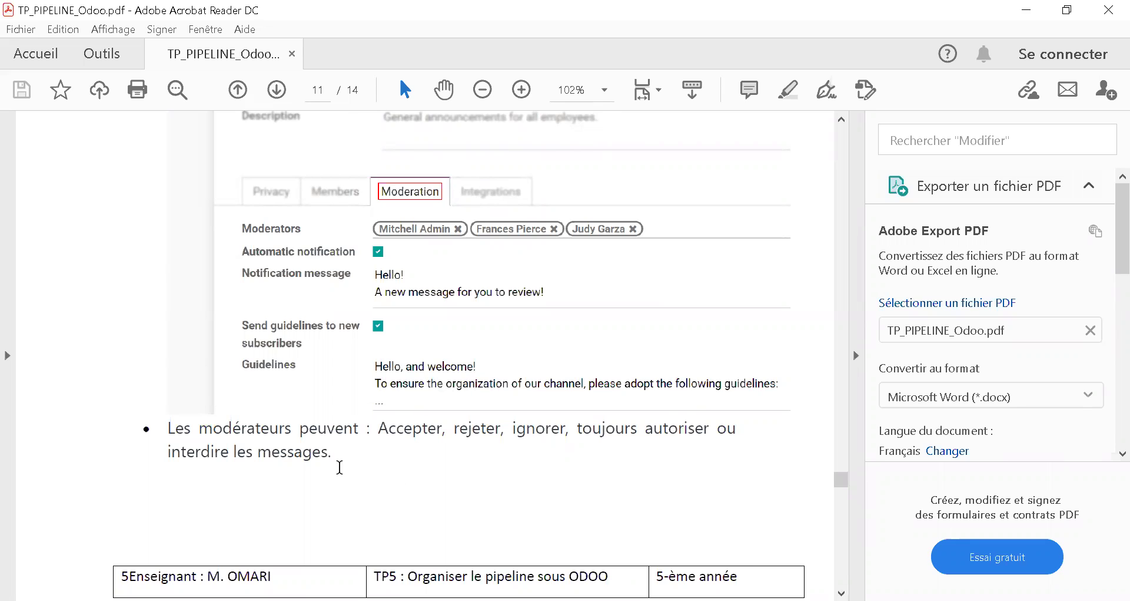
pyautogui.moveTo(336, 461); pyautogui.dragTo(202, 433)
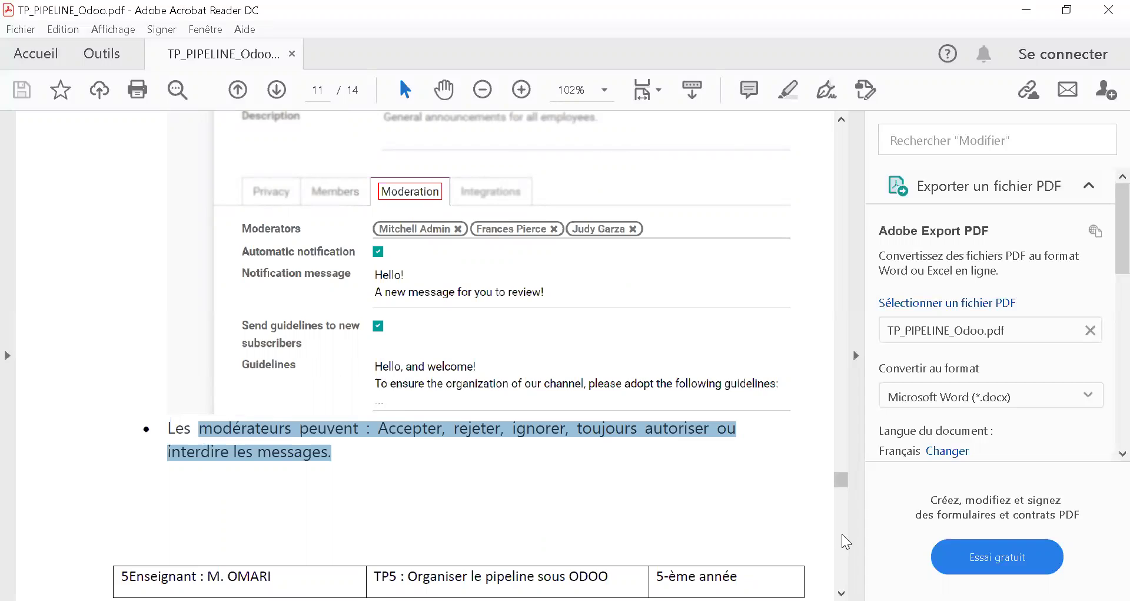
pyautogui.scroll(-6, 842, 536)
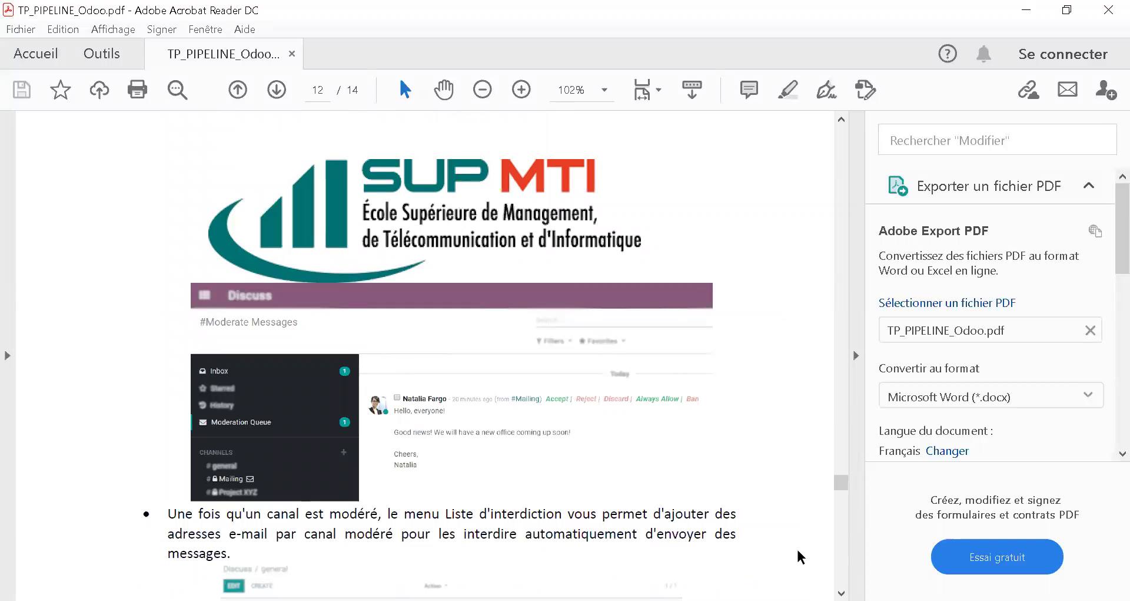
pyautogui.scroll(-1, 842, 589)
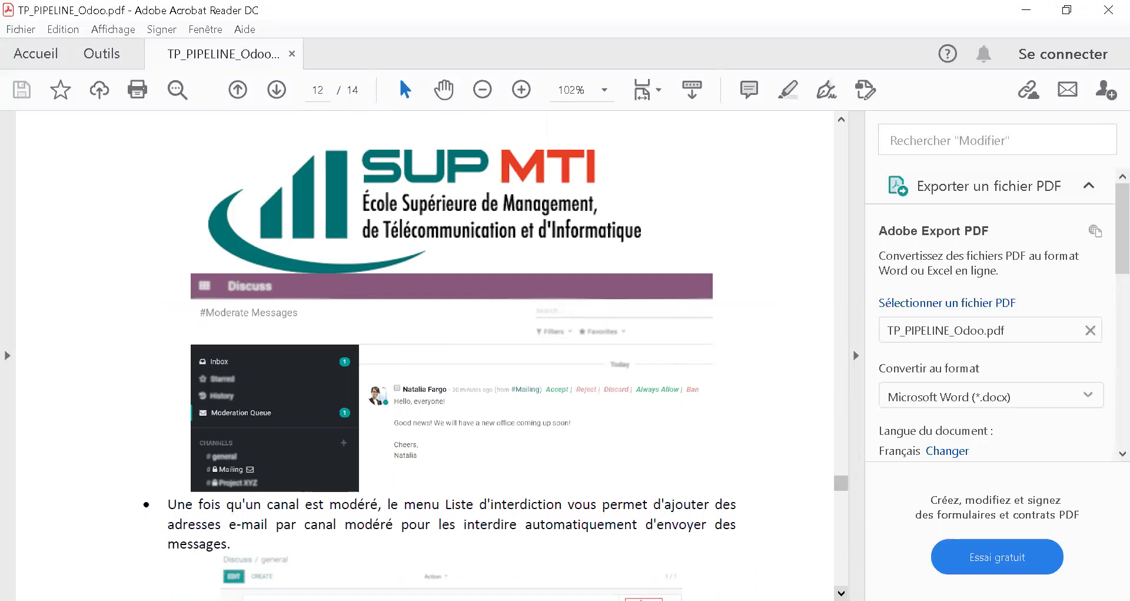
# - Read the lab PDF's ban list instructions and examine the #general channel illustration showing where that list is opened
pyautogui.scroll(-2, 424, 354)
pyautogui.scroll(-1, 424, 354)
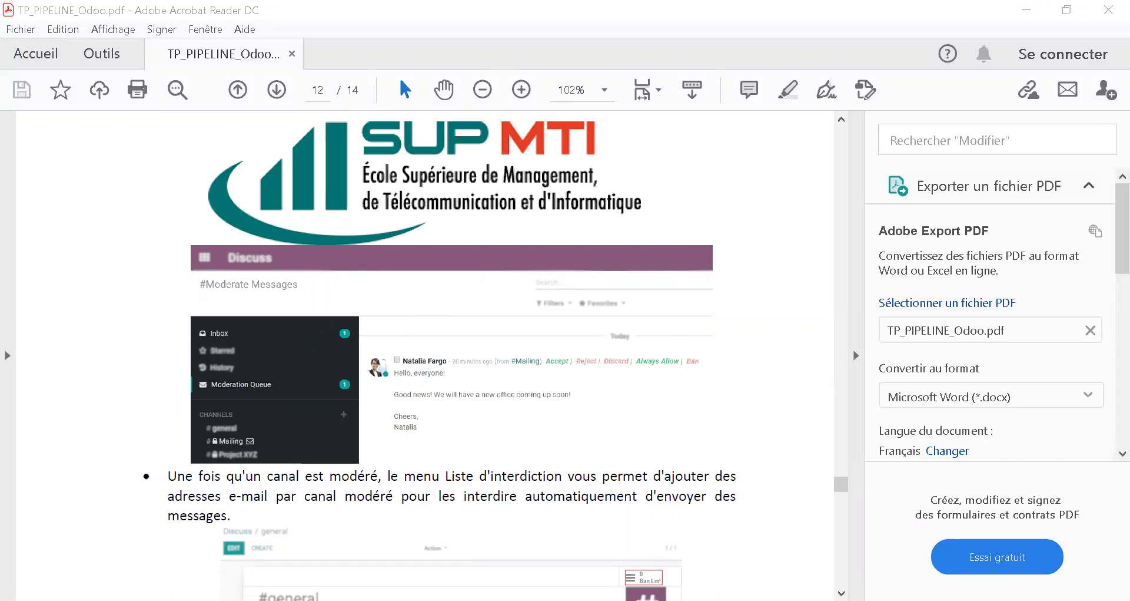
pyautogui.click(563, 552)
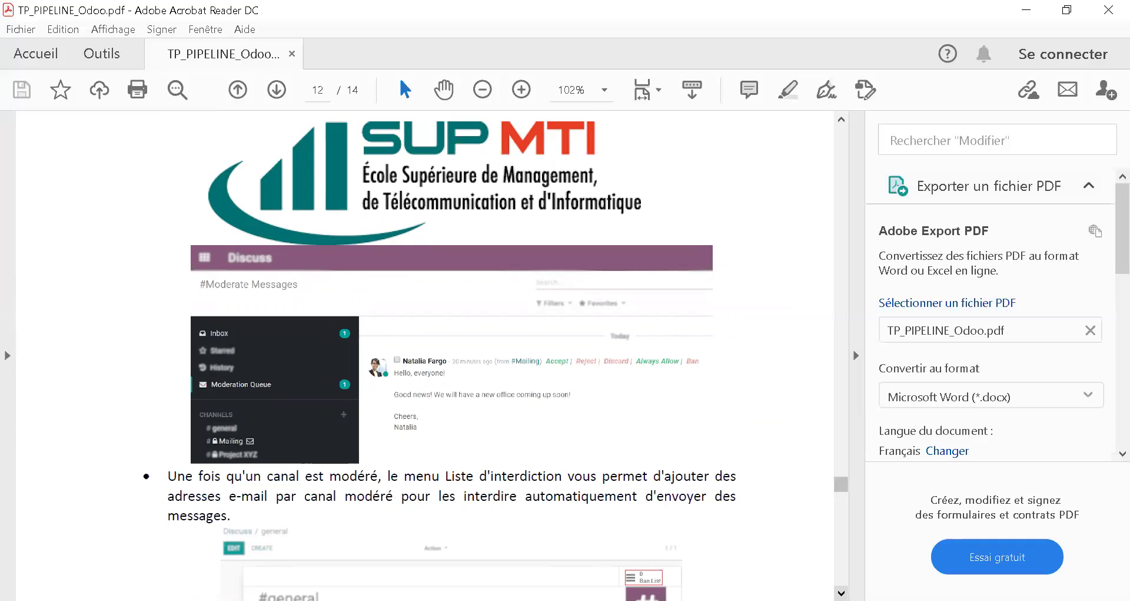
pyautogui.scroll(-2, 434, 353)
pyautogui.scroll(-3, 434, 353)
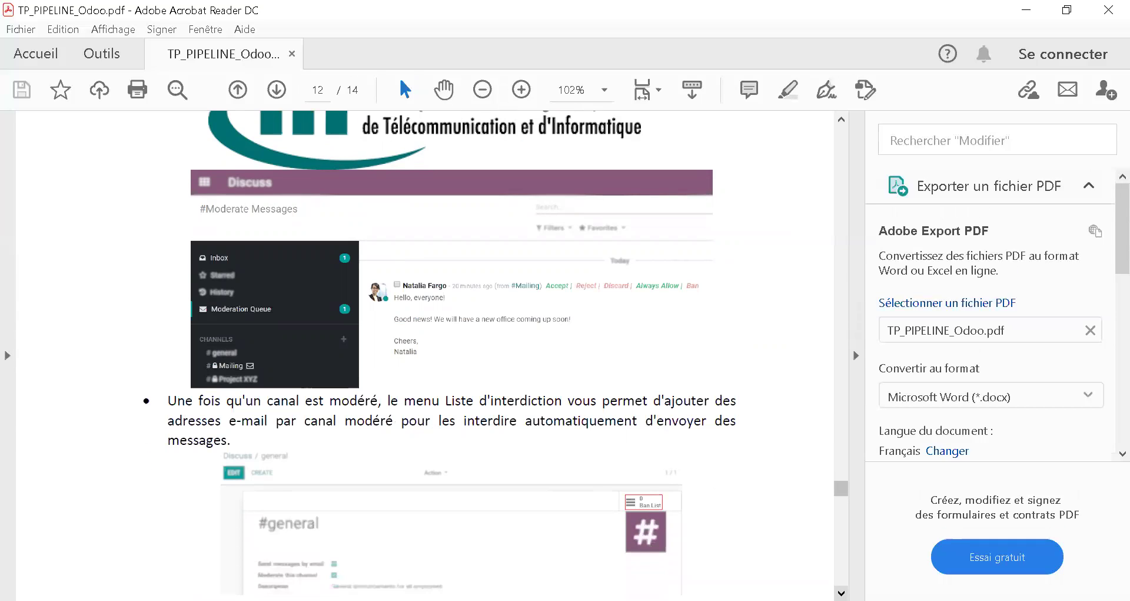
pyautogui.scroll(-1, 434, 354)
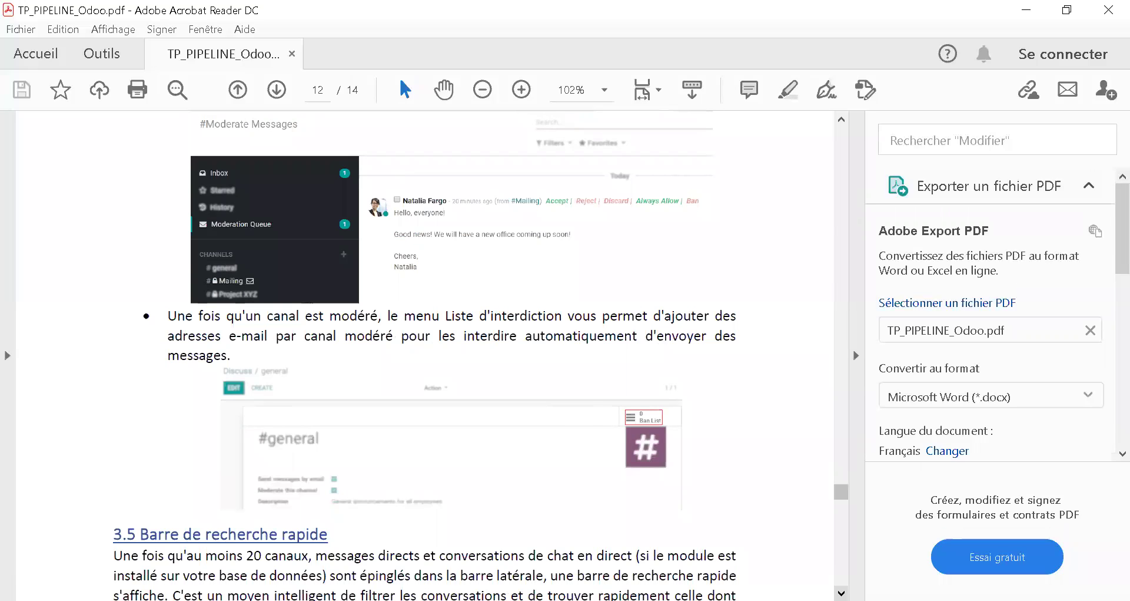
pyautogui.scroll(-1, 325, 462)
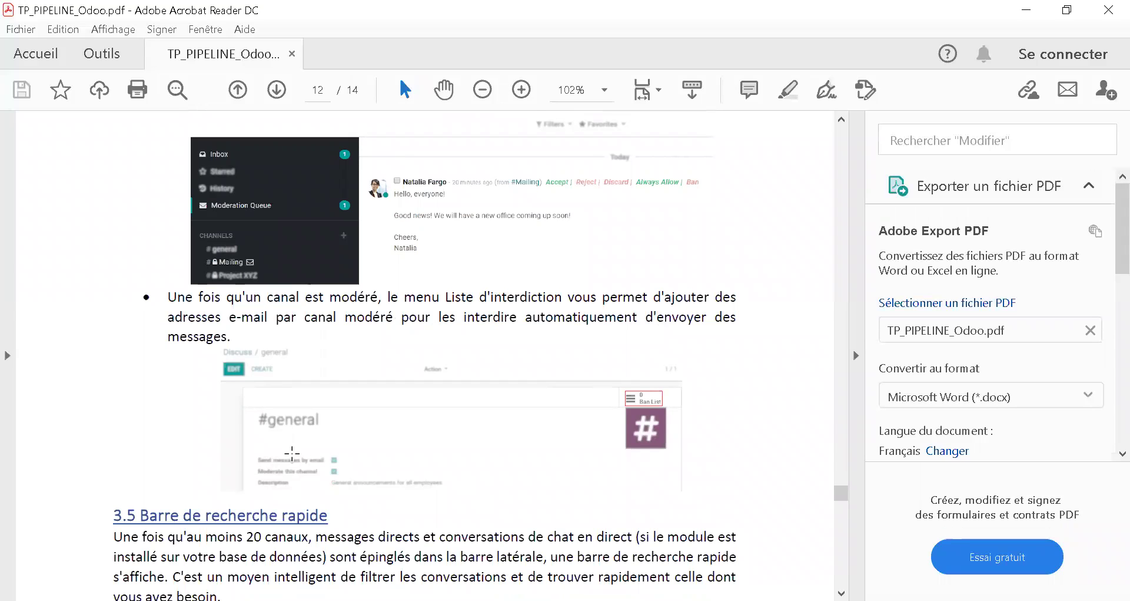
pyautogui.click(528, 89)
pyautogui.click(528, 87)
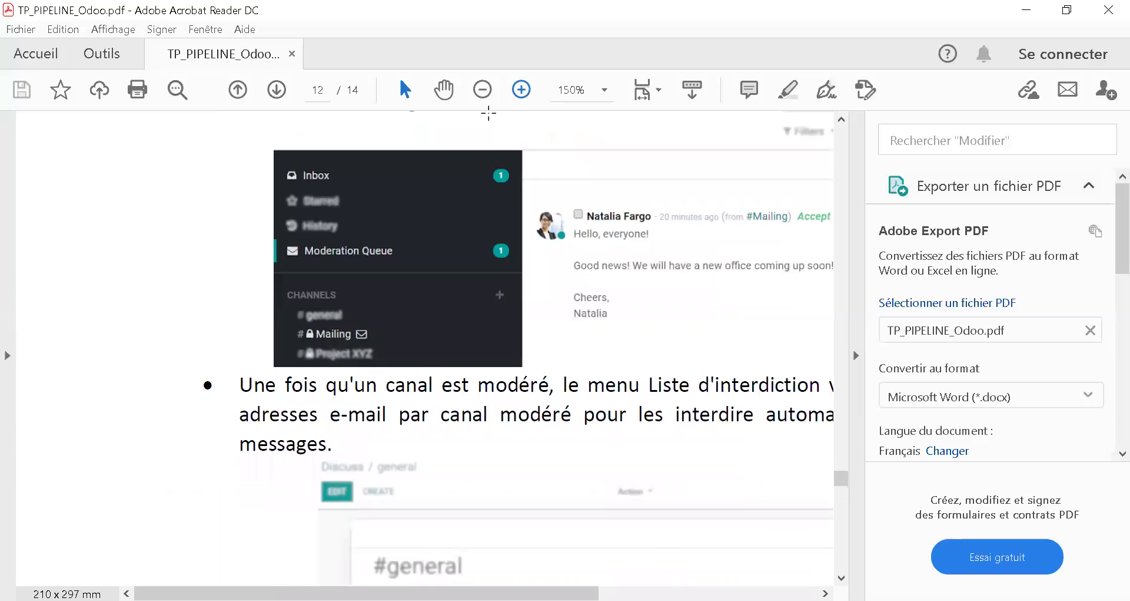
pyautogui.click(485, 92)
pyautogui.click(485, 92)
pyautogui.click(485, 92)
pyautogui.click(527, 90)
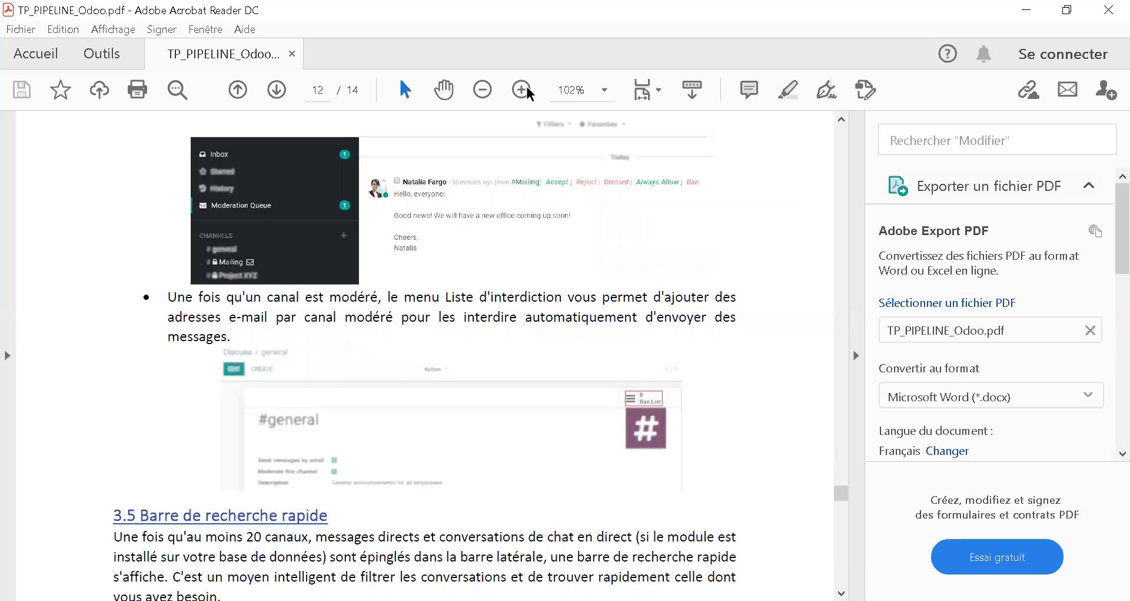
# - Switch back to Odoo in the browser, return to the general channel's settings, and open its moderation list
pyautogui.hotkey('alt', 'Tab')
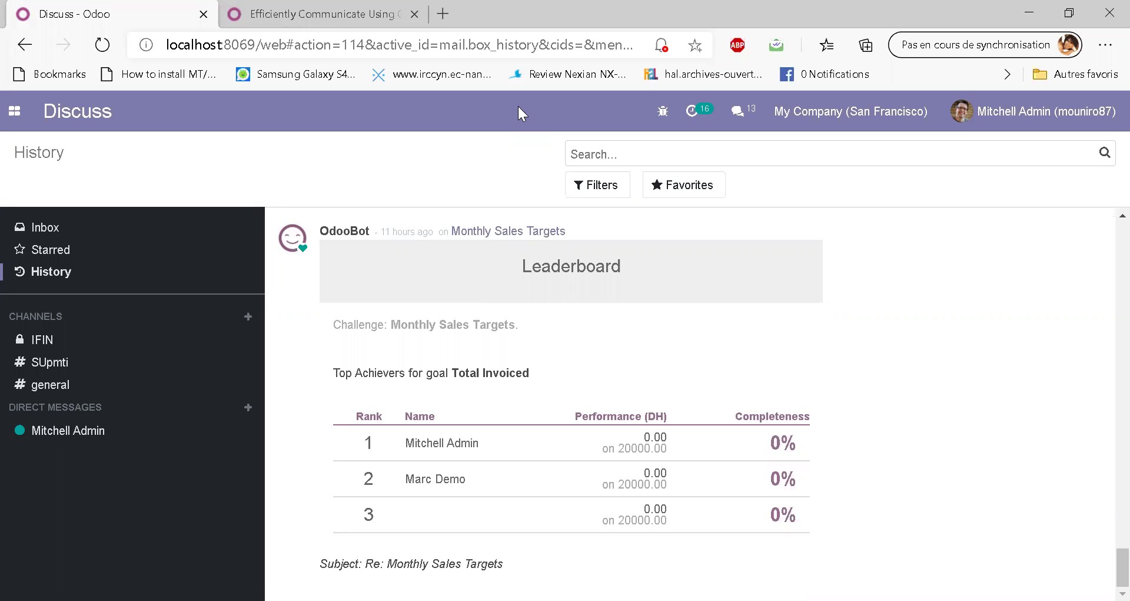
pyautogui.hotkey('alt', 'Left')
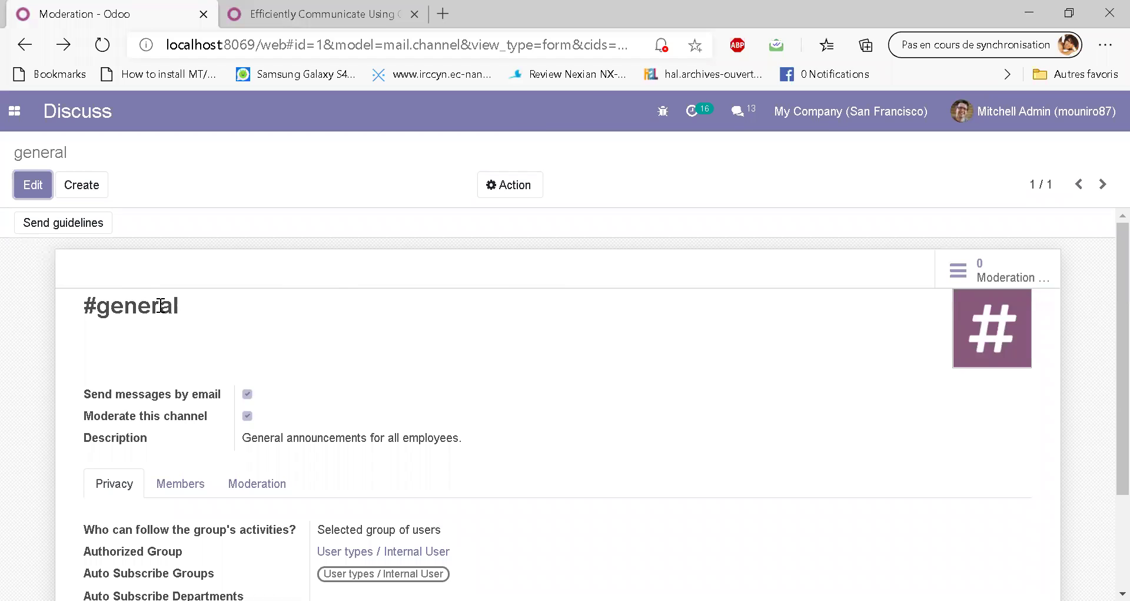
pyautogui.moveTo(182, 303); pyautogui.dragTo(111, 306)
pyautogui.click(845, 333)
pyautogui.click(977, 277)
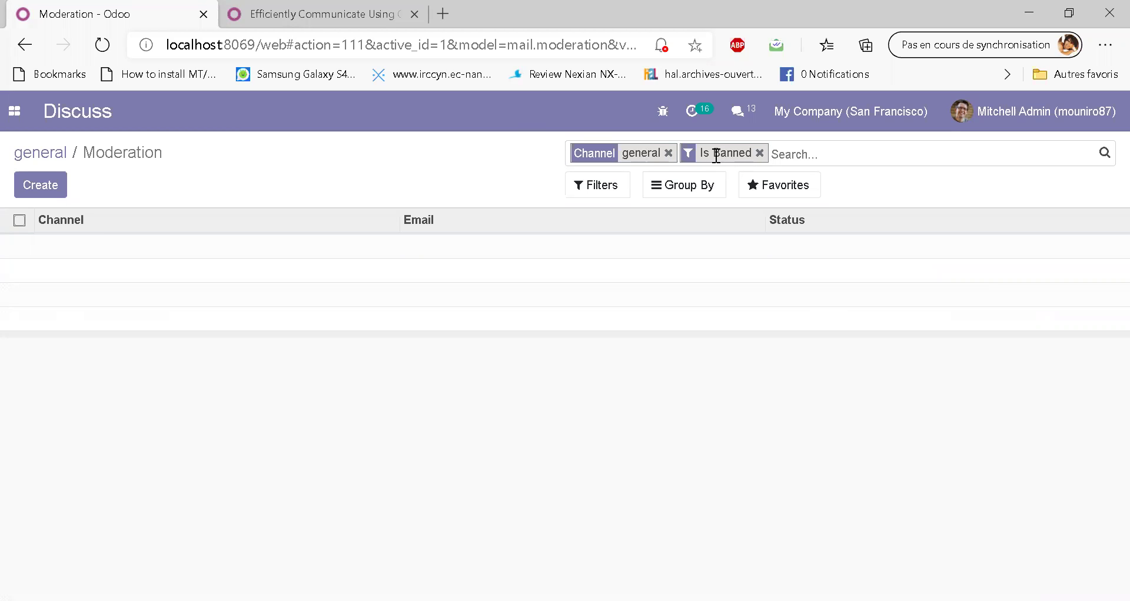
# - Create a moderation entry for the general channel and fill in the email address
pyautogui.click(62, 187)
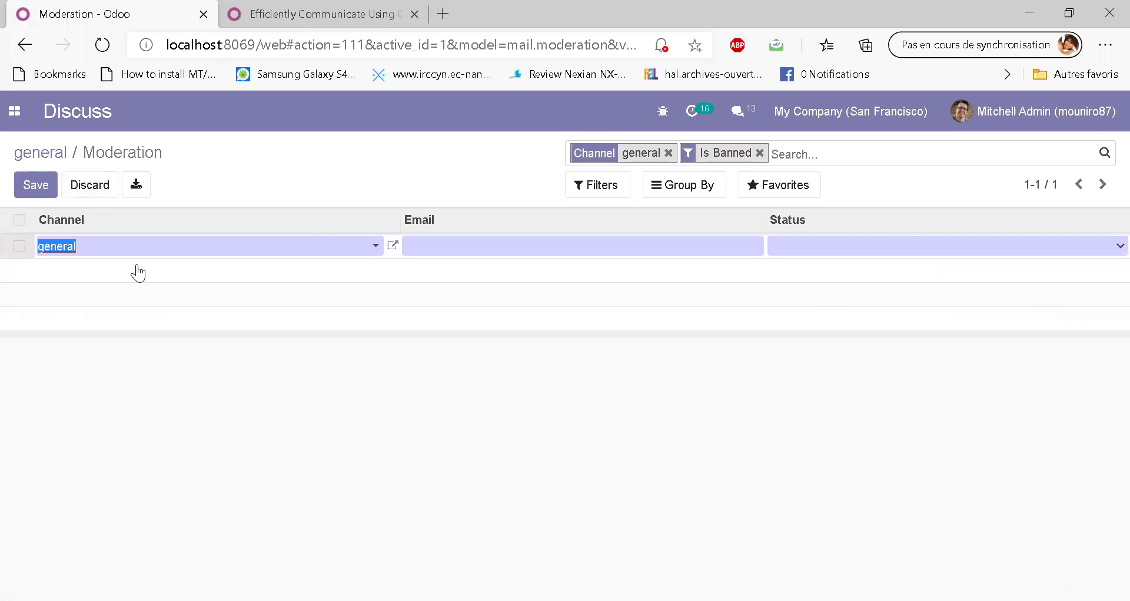
pyautogui.click(501, 242)
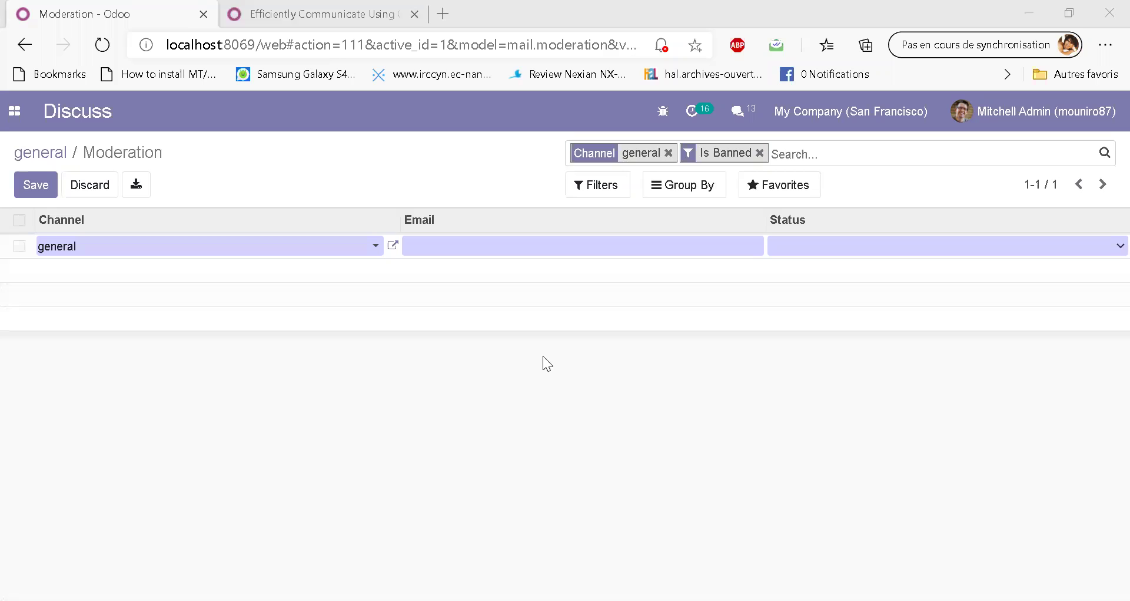
pyautogui.write('moun')
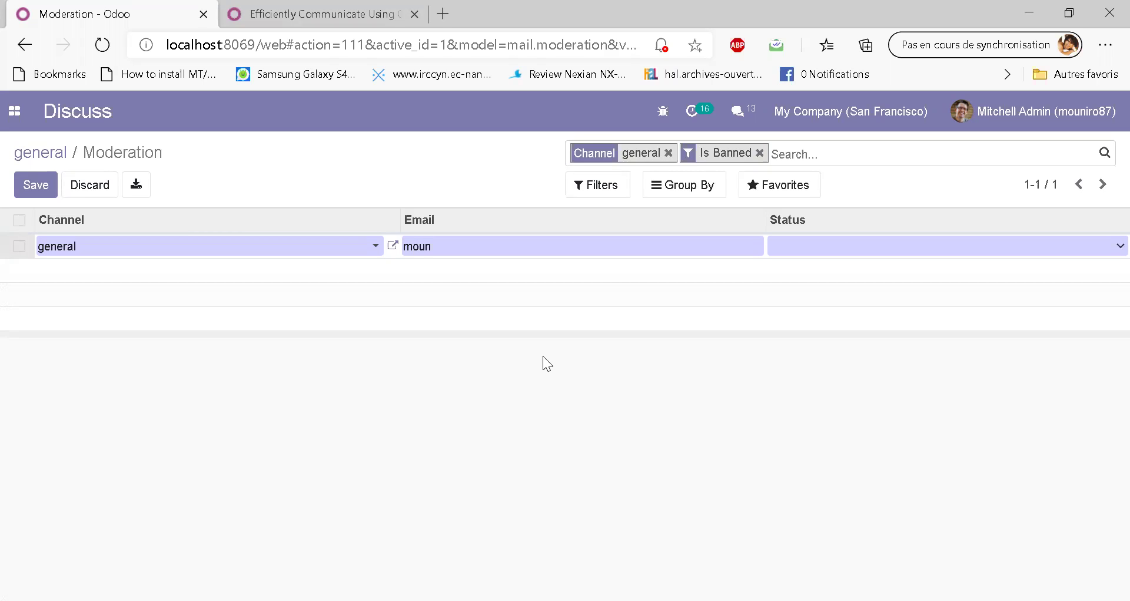